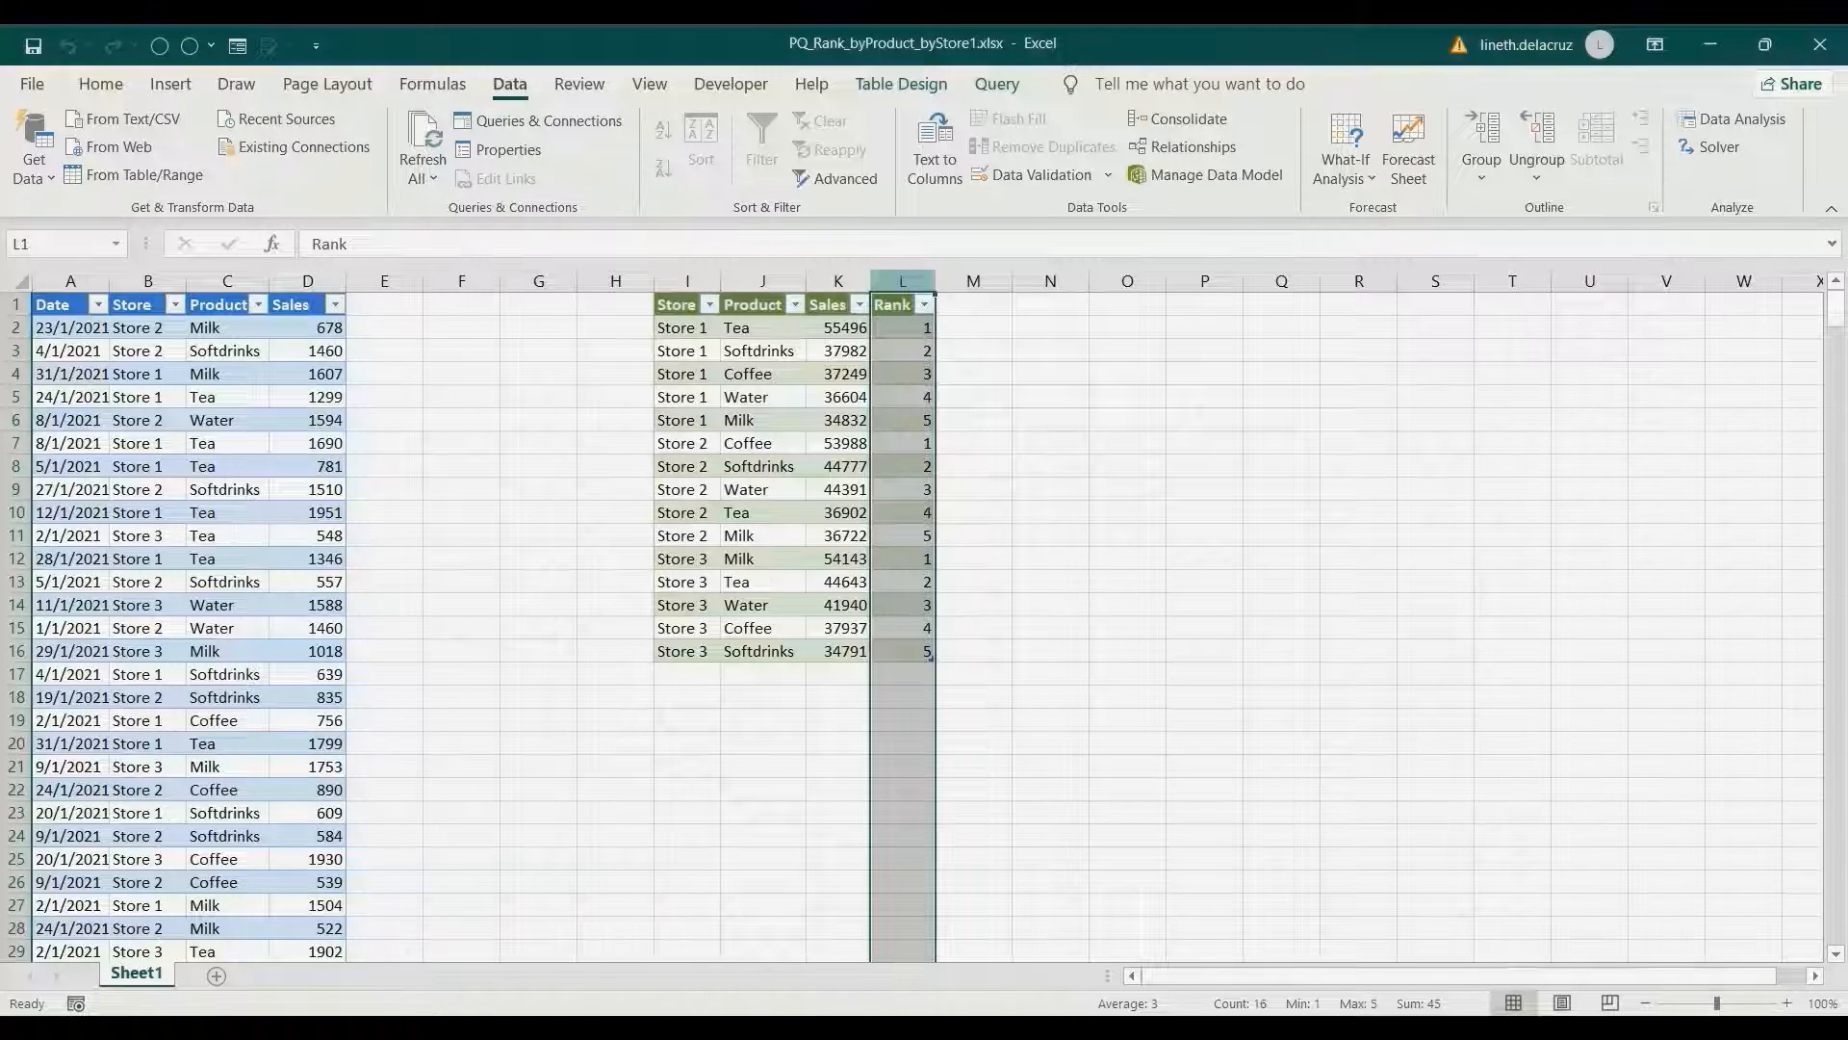
- Examine the Store, Product, Sales and Rank columns of the ranked results table and the source data in columns A to D
click(763, 281)
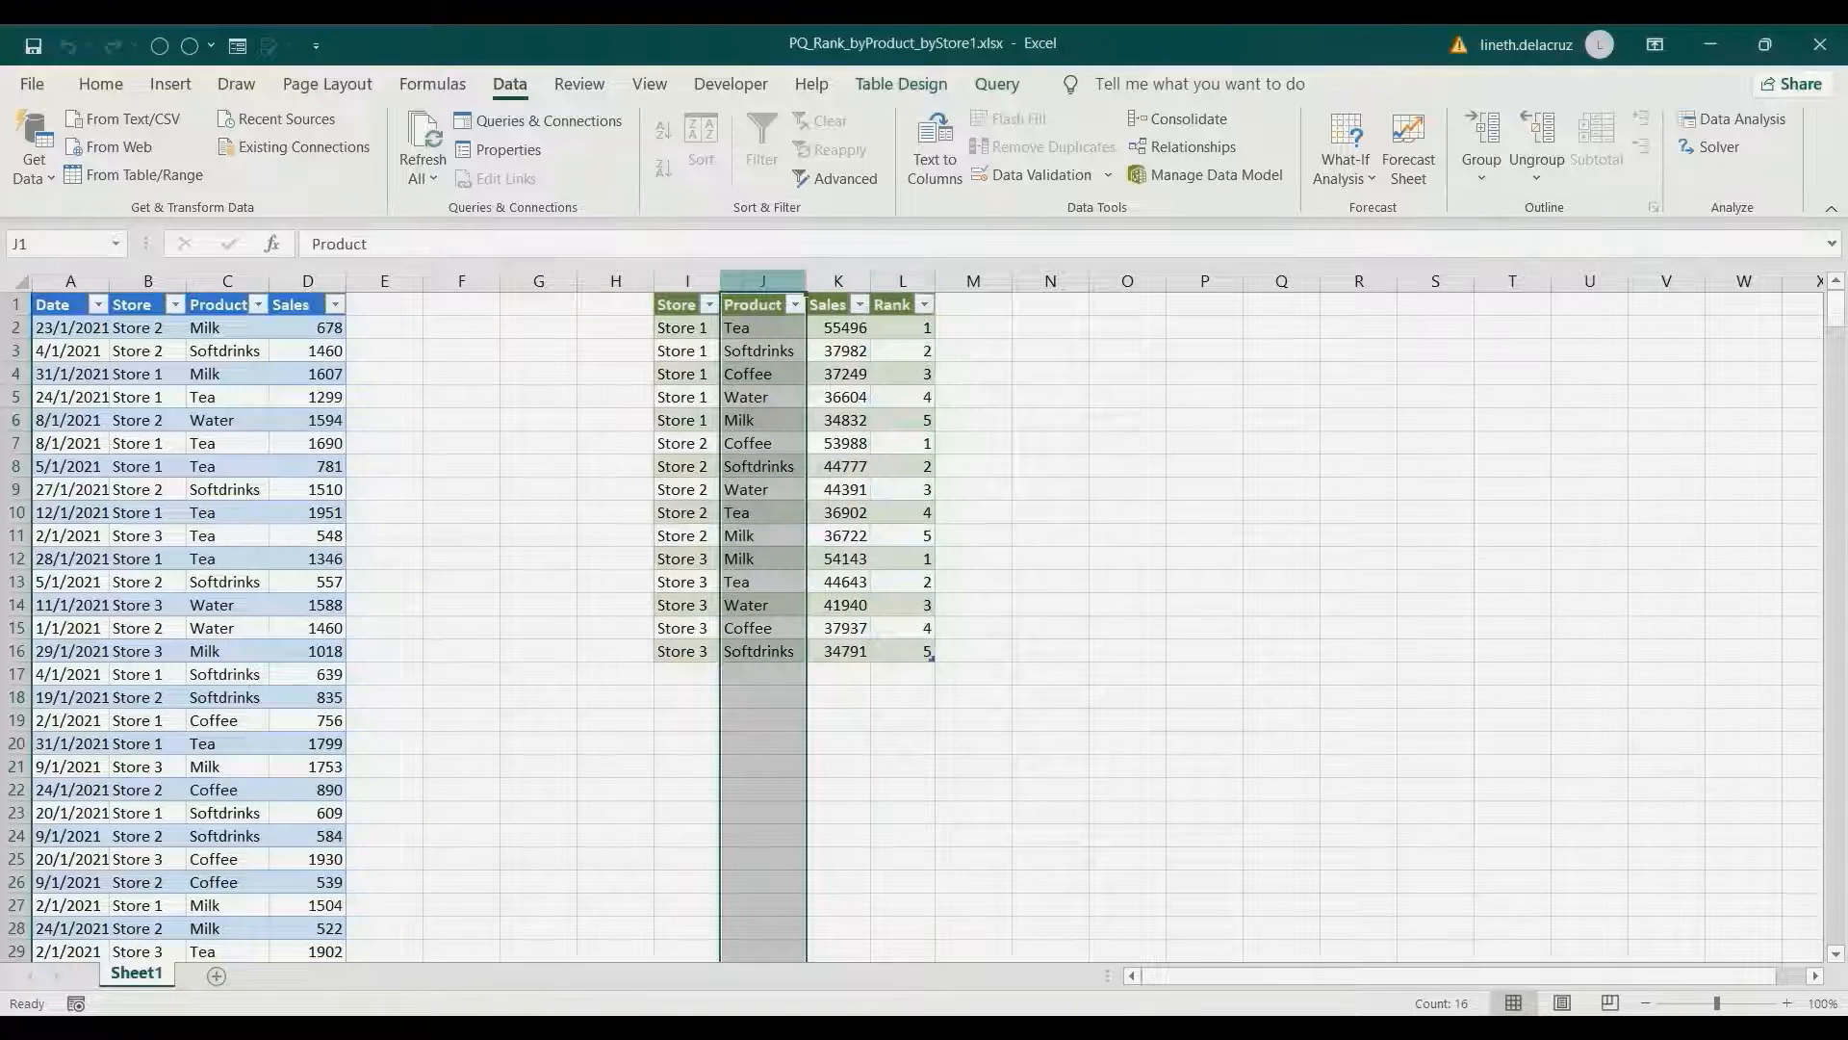
click(687, 281)
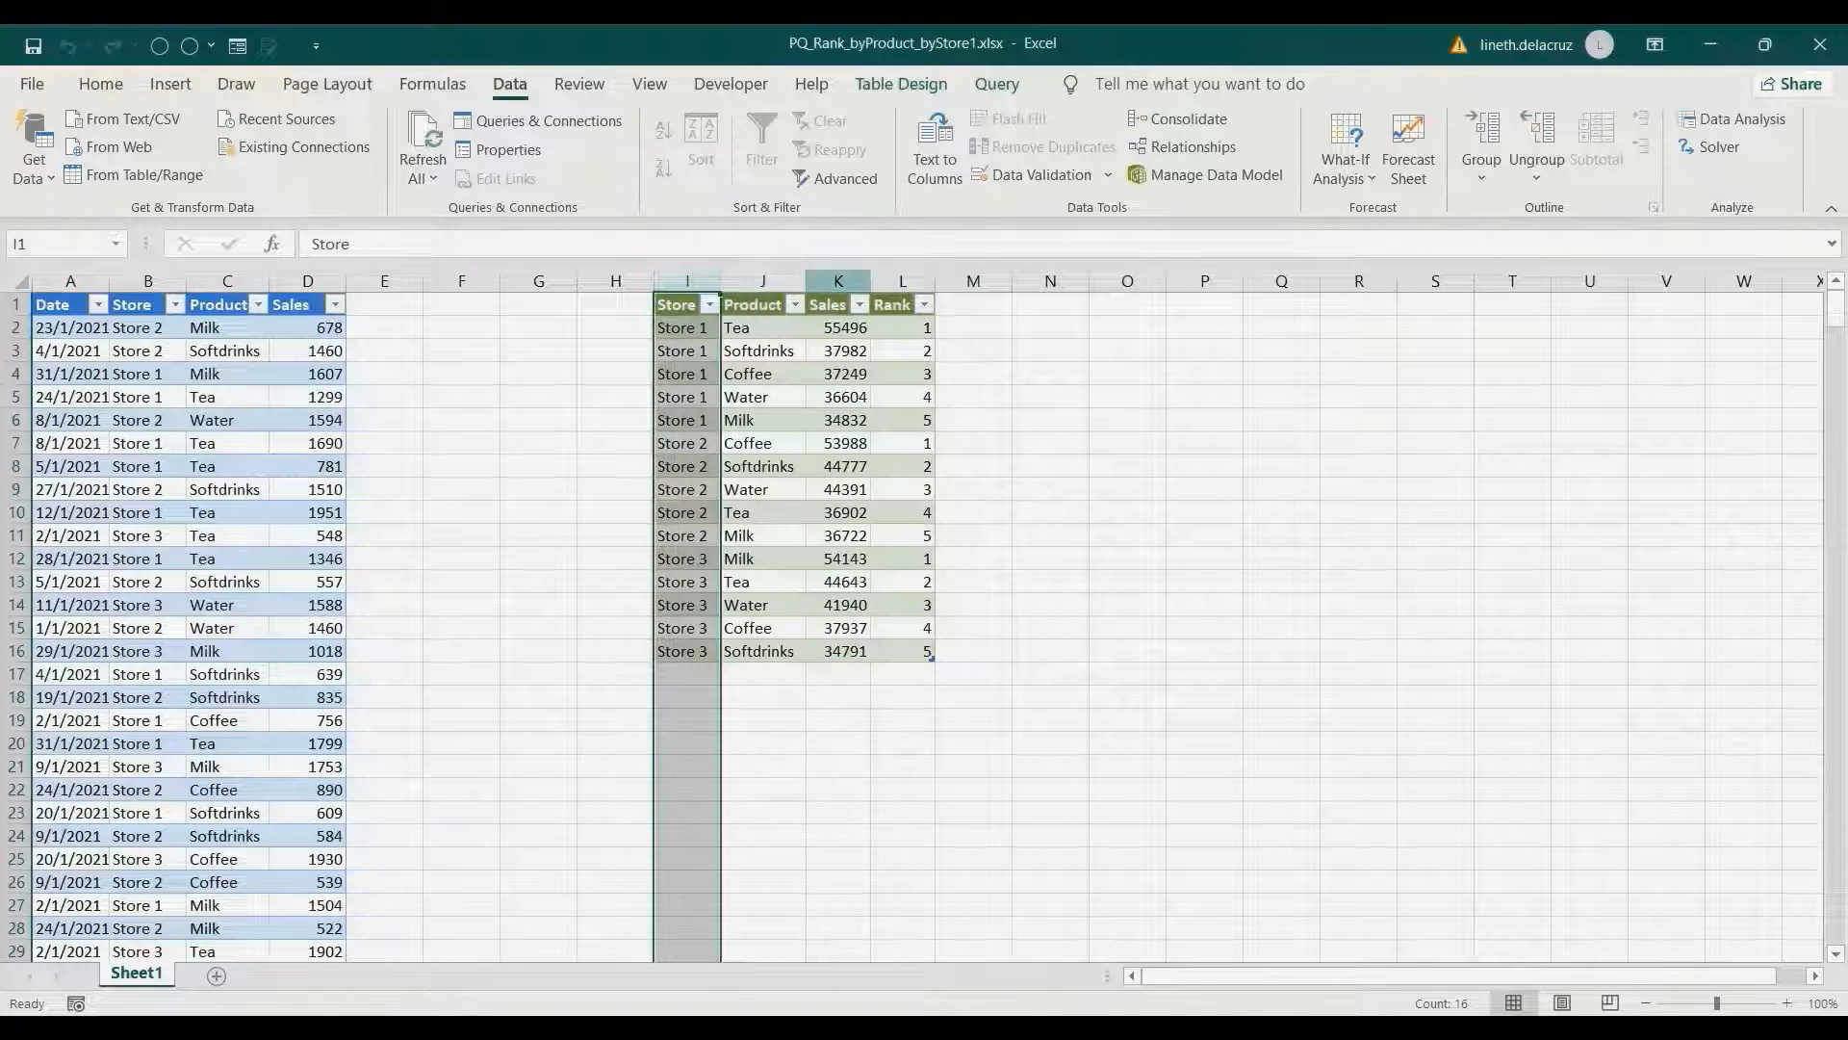
click(838, 281)
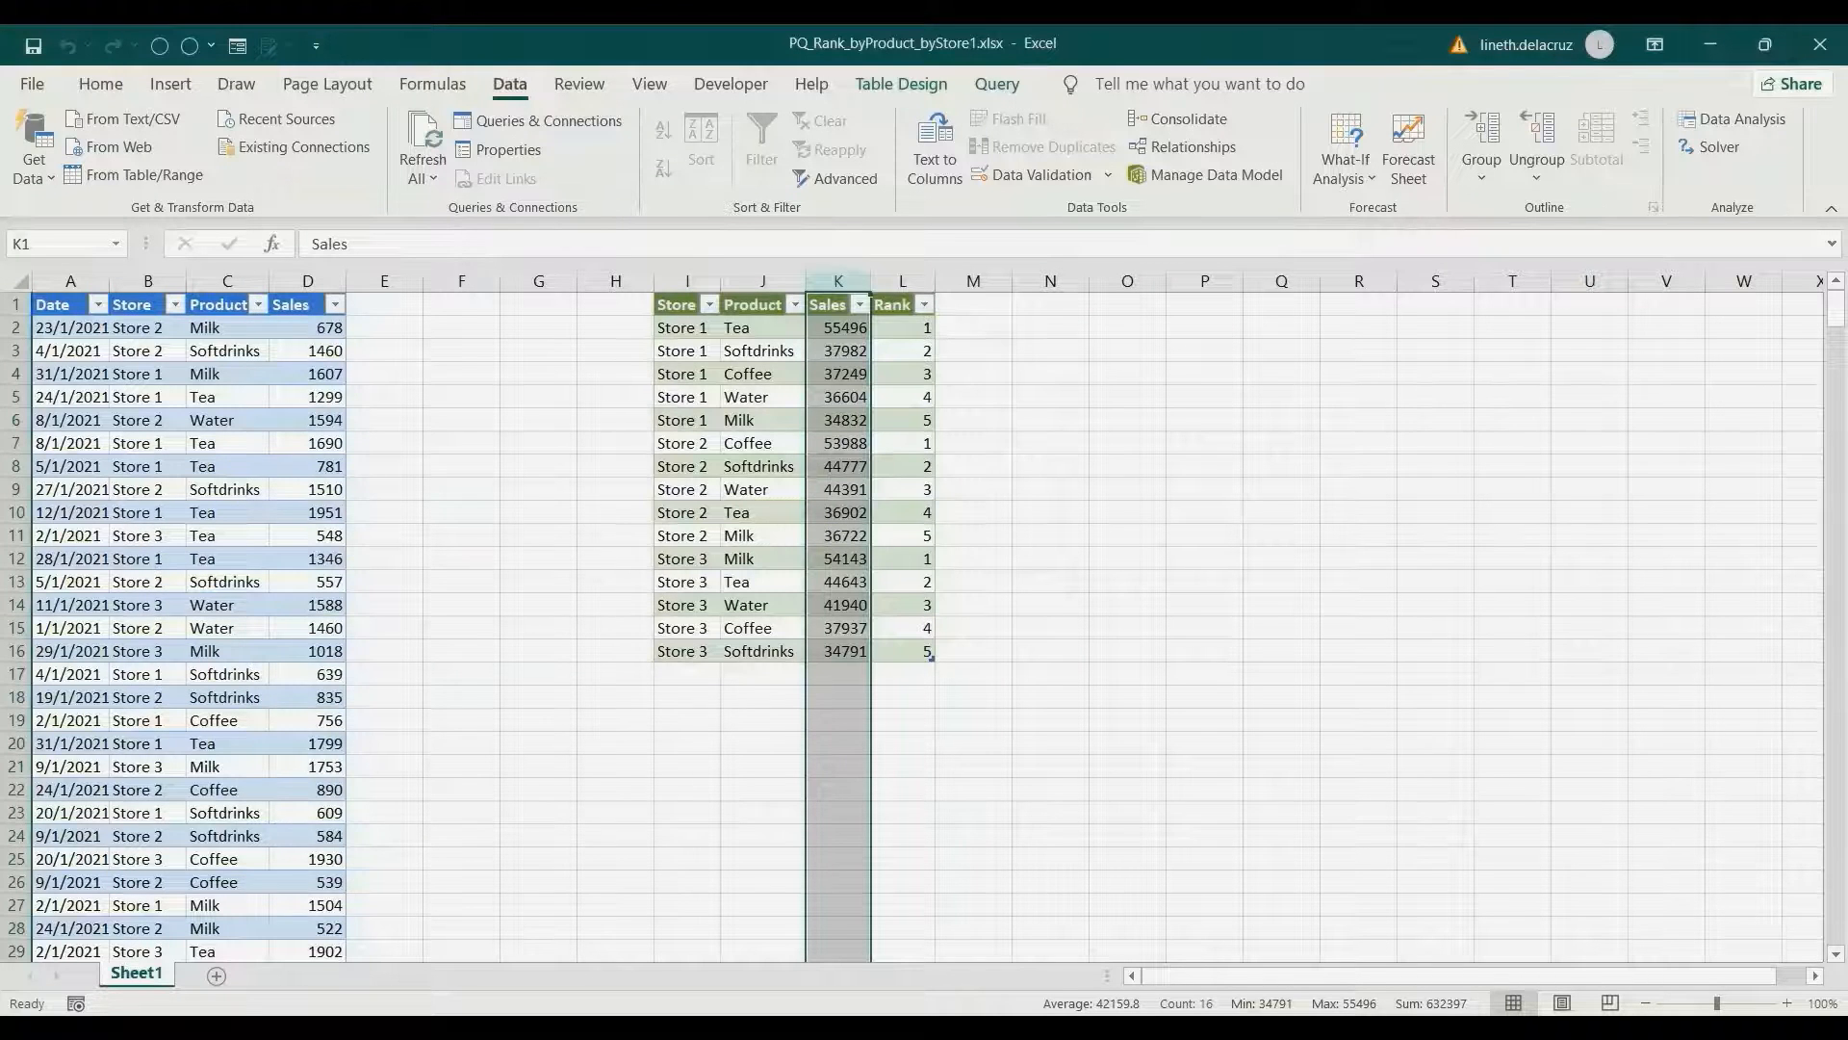
click(70, 350)
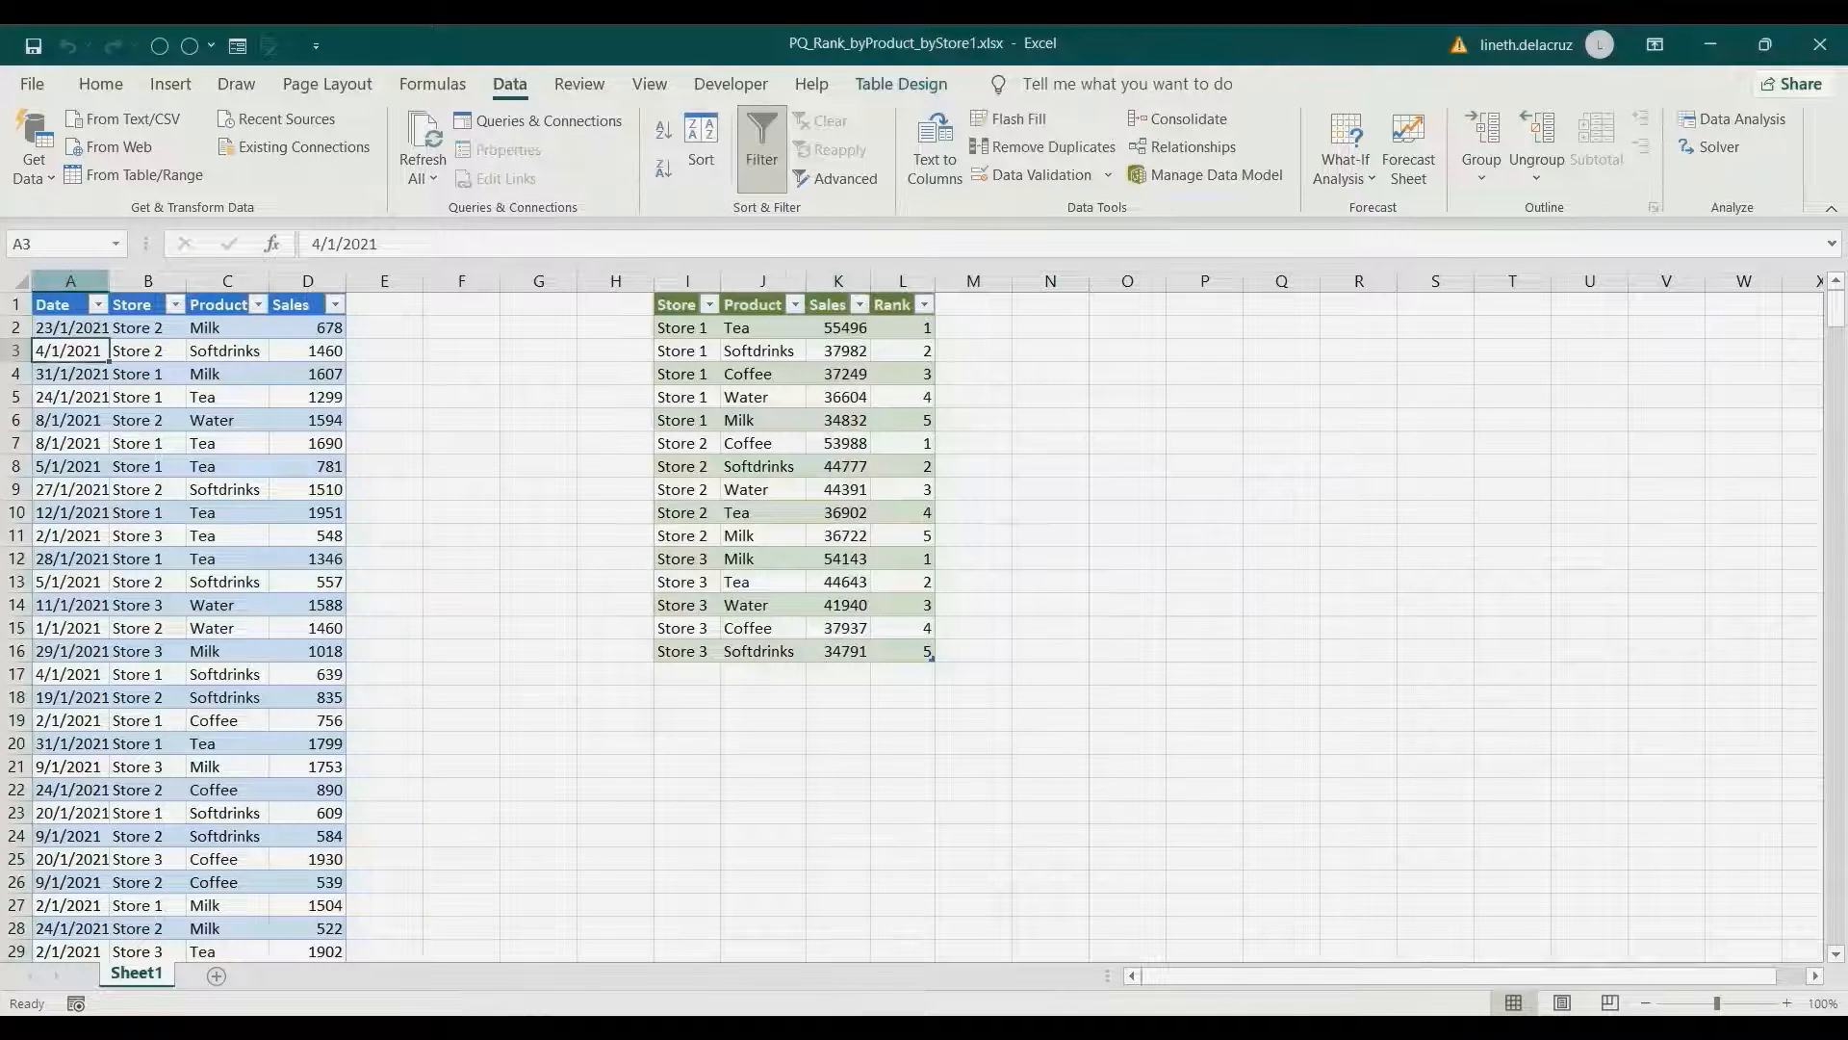
drag(71, 282, 309, 281)
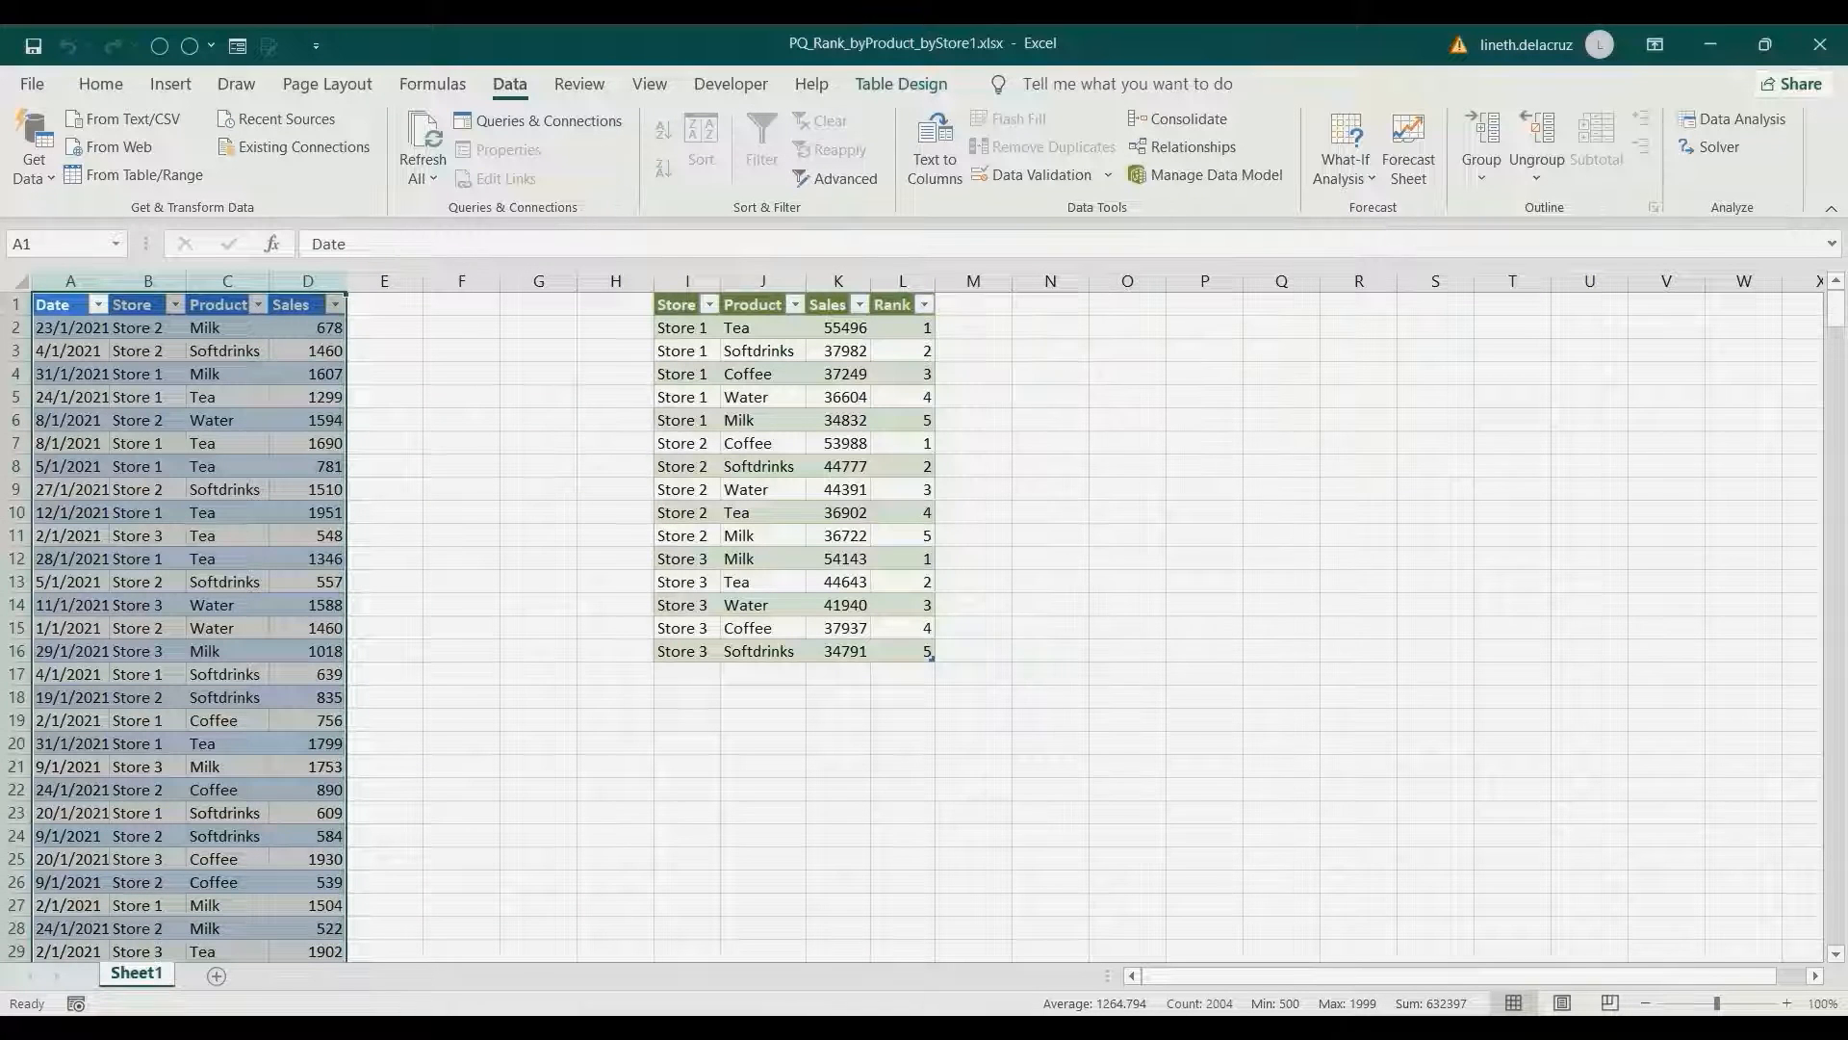
click(227, 375)
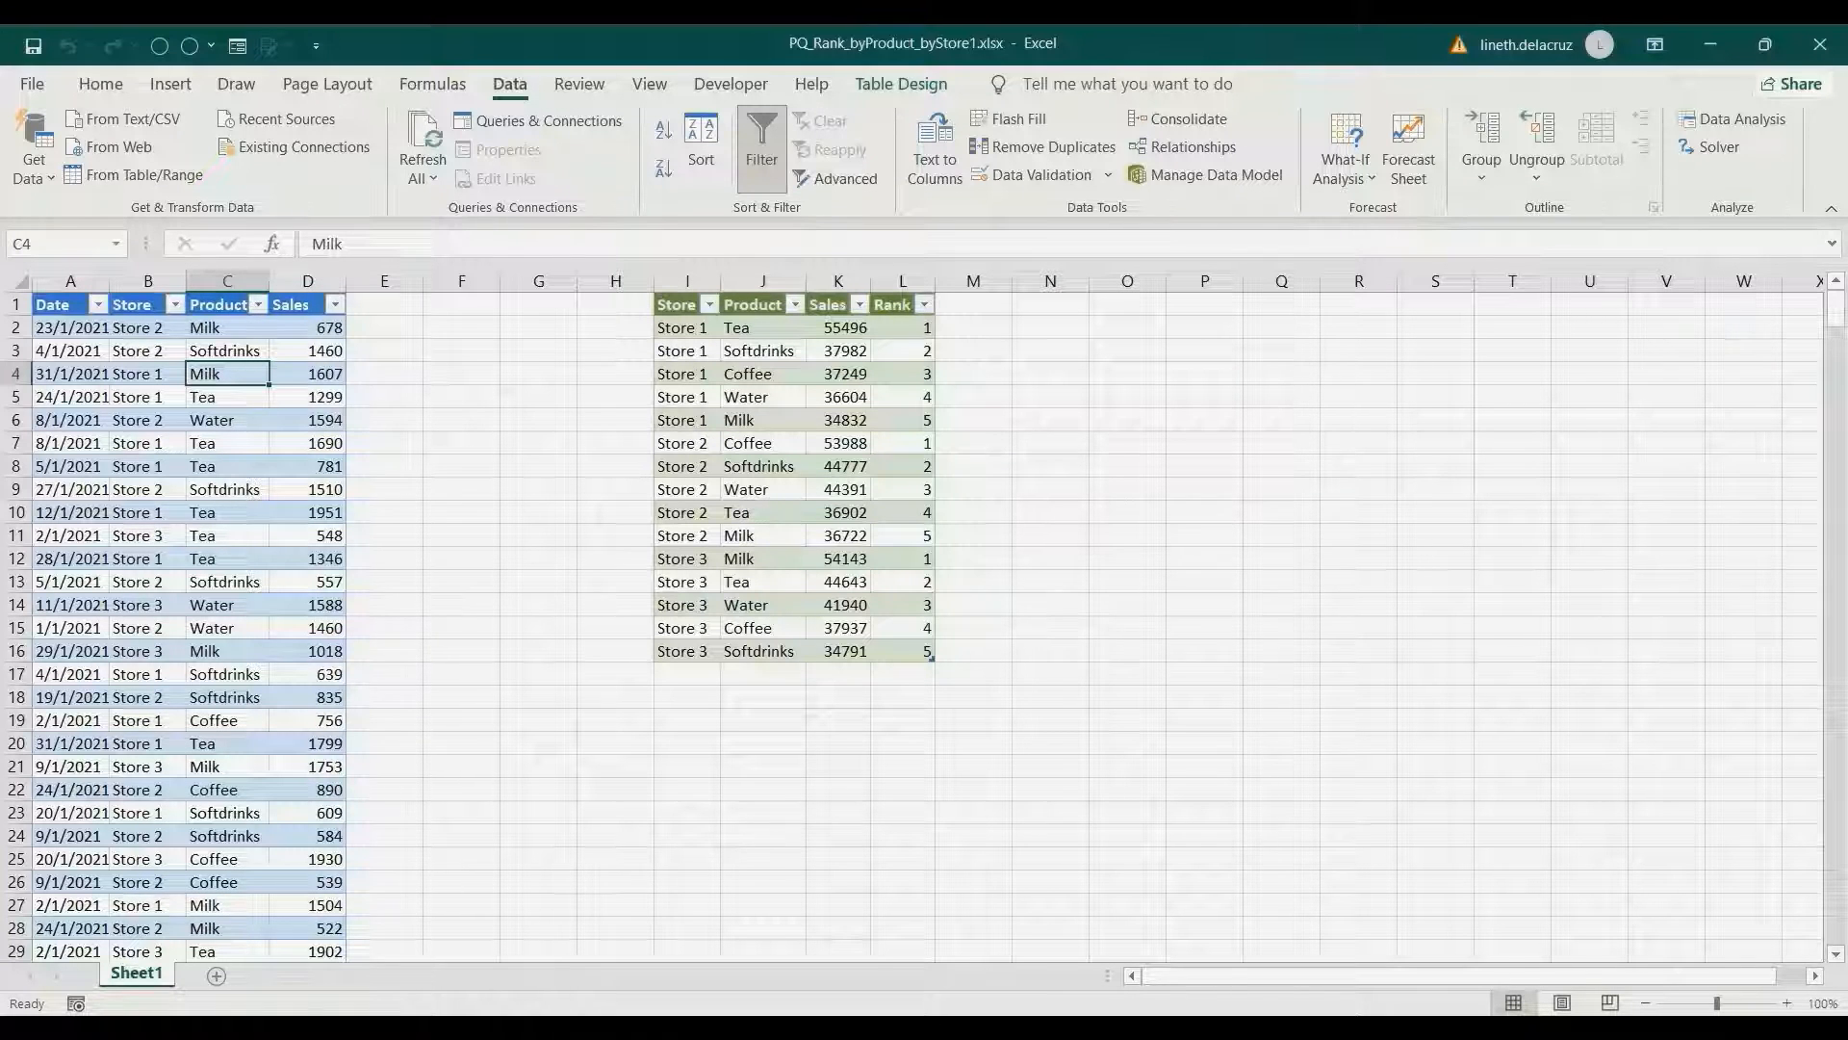
- Switch to the Book4 workbook and load its Date, Store, Product and Sales data into the Power Query Editor as a table
mouse_move(927, 1026)
click(1311, 938)
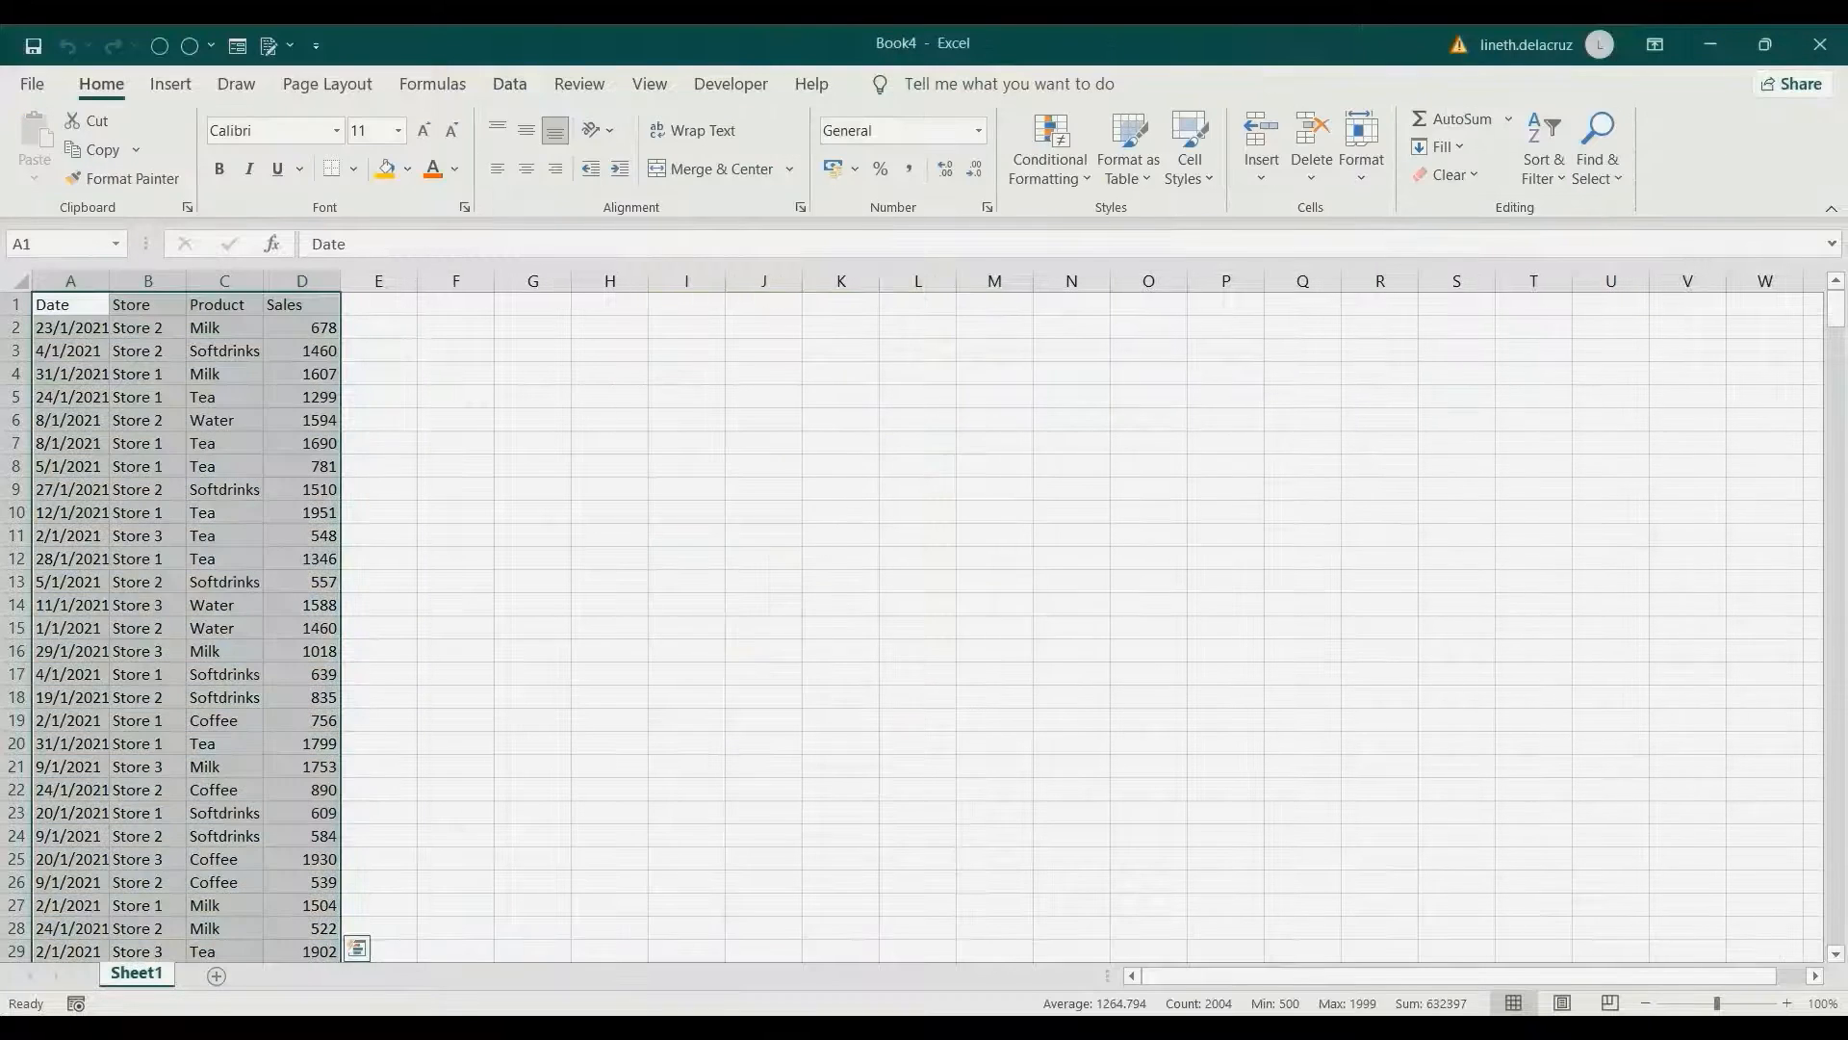
click(147, 327)
click(70, 305)
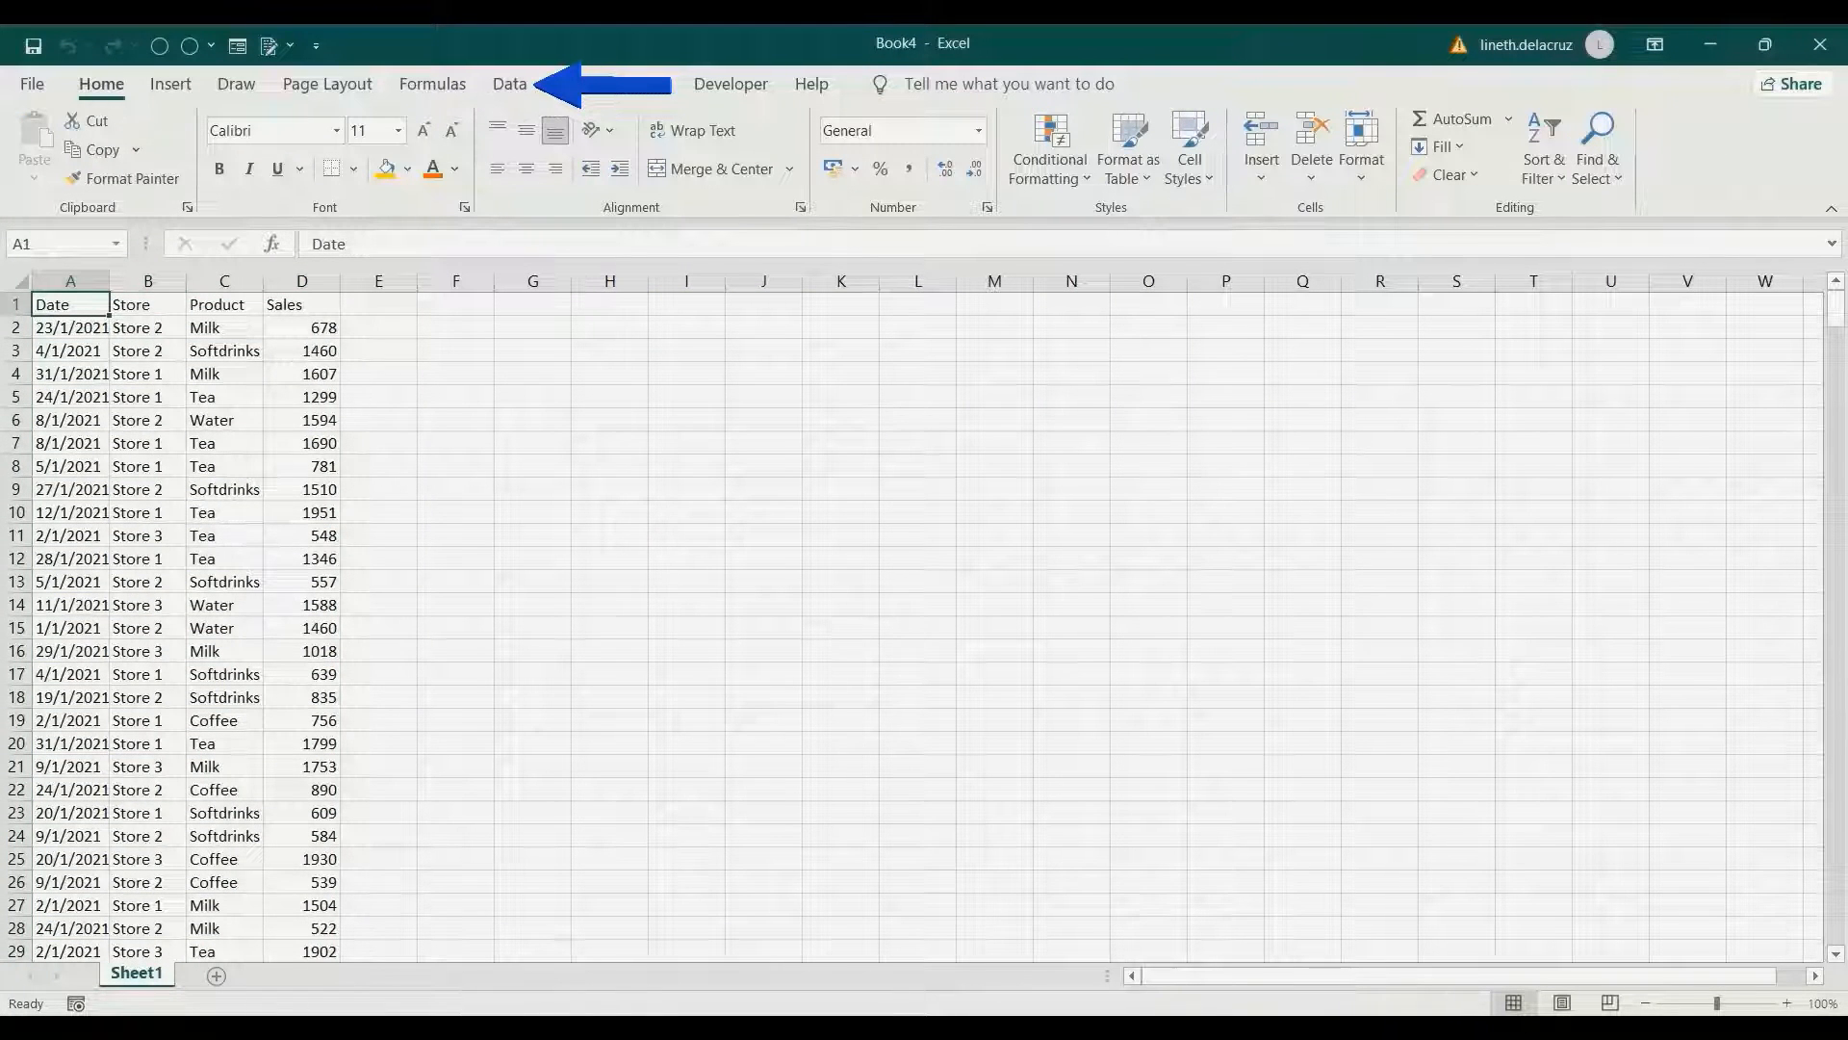
click(510, 83)
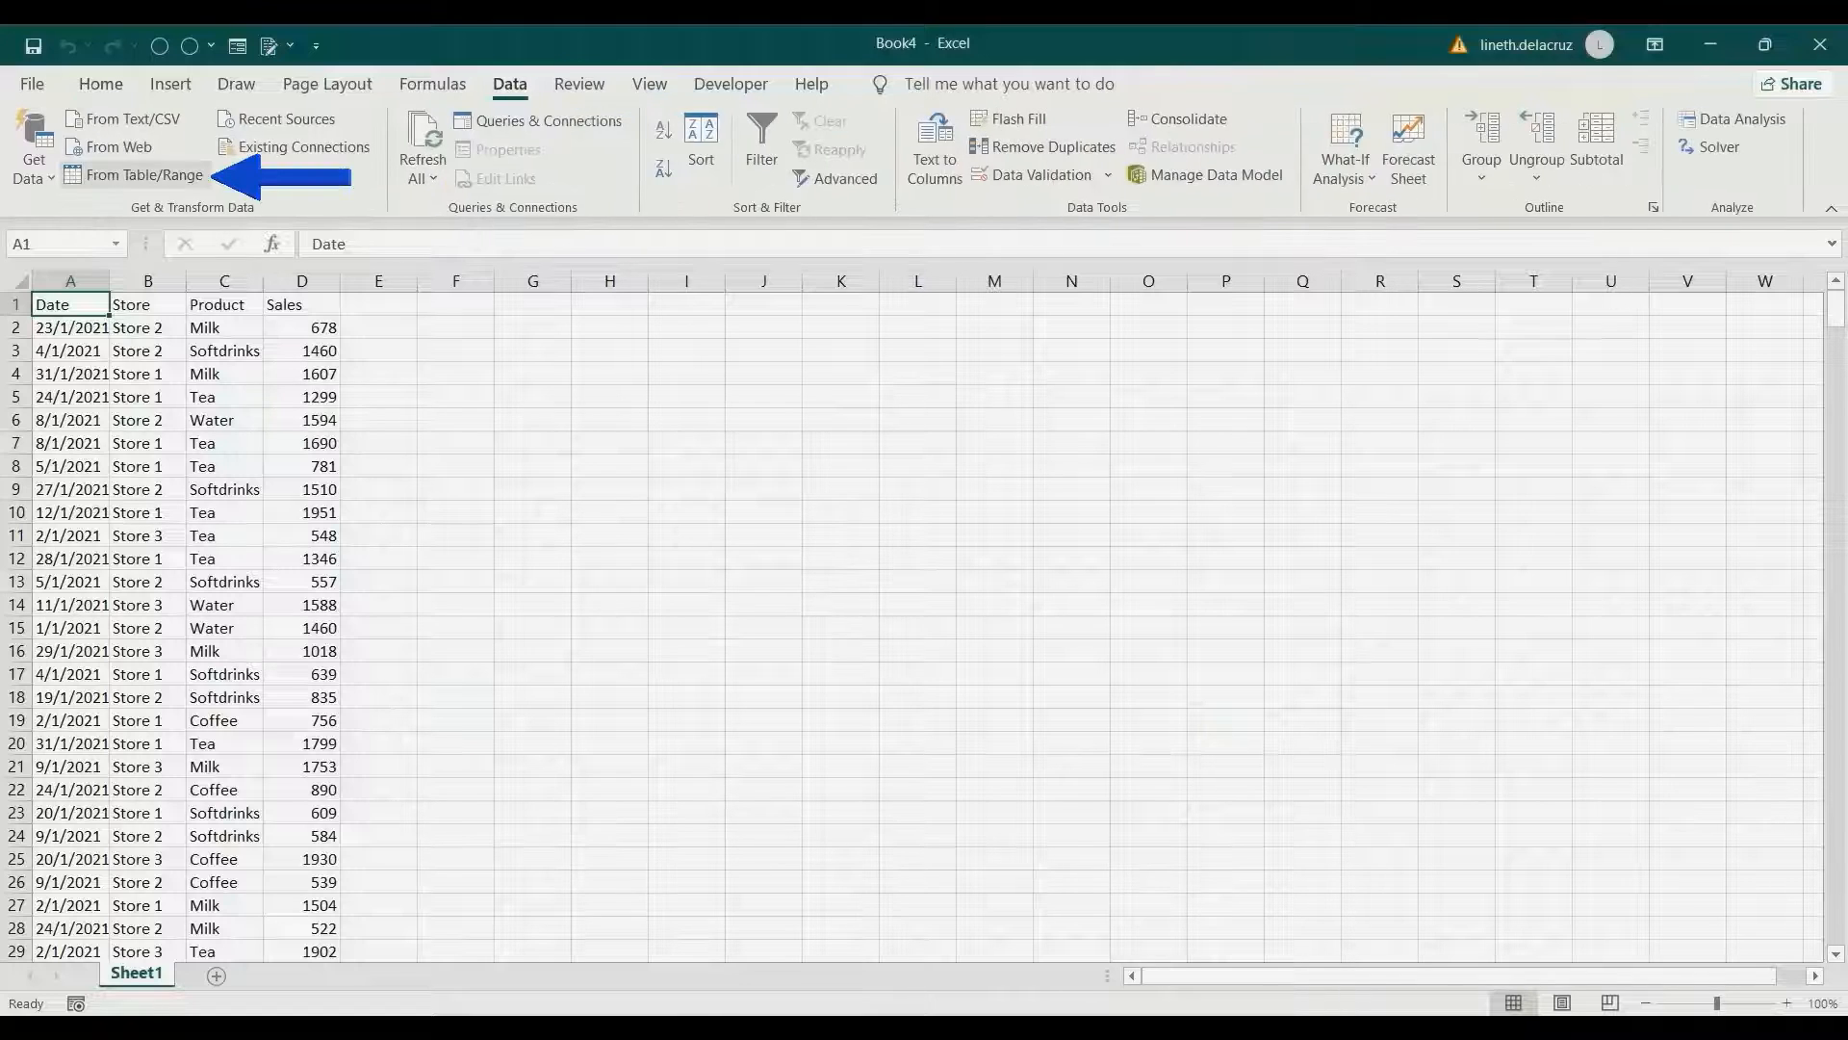
click(135, 175)
key(Return)
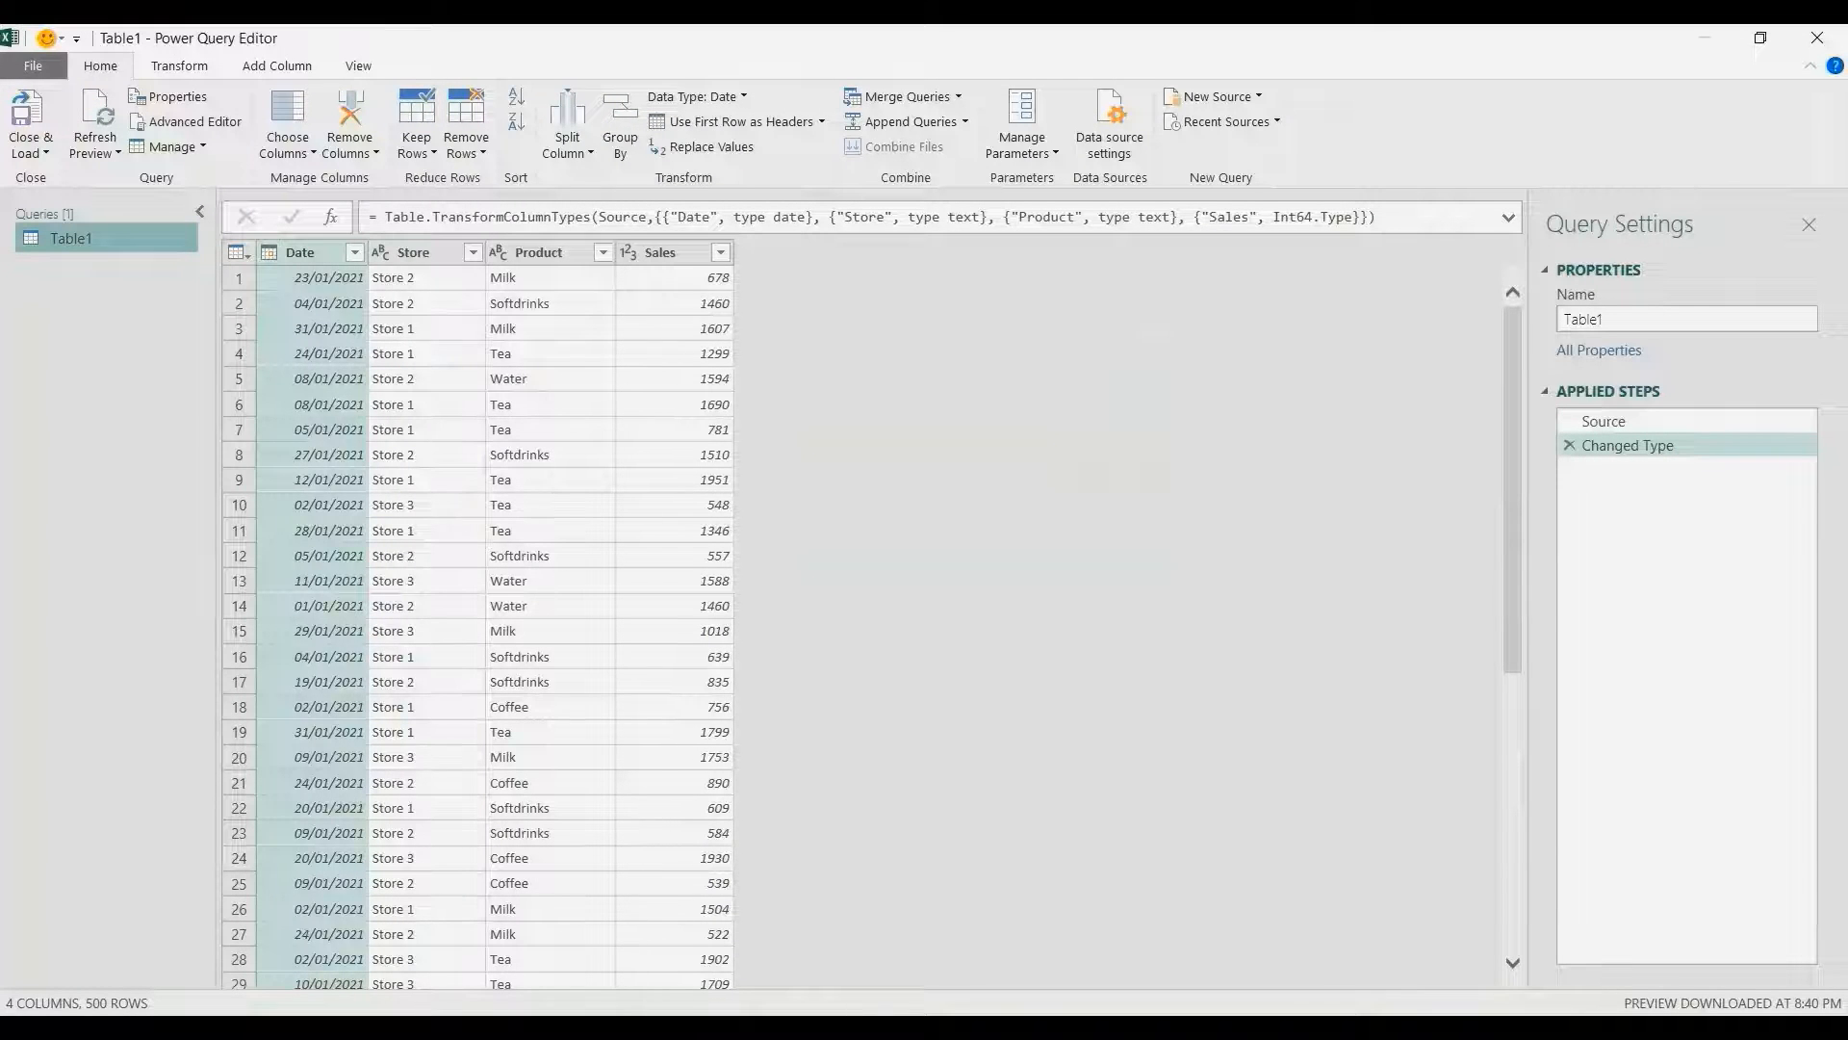
- Remove the Date column from the Table1 query
click(302, 252)
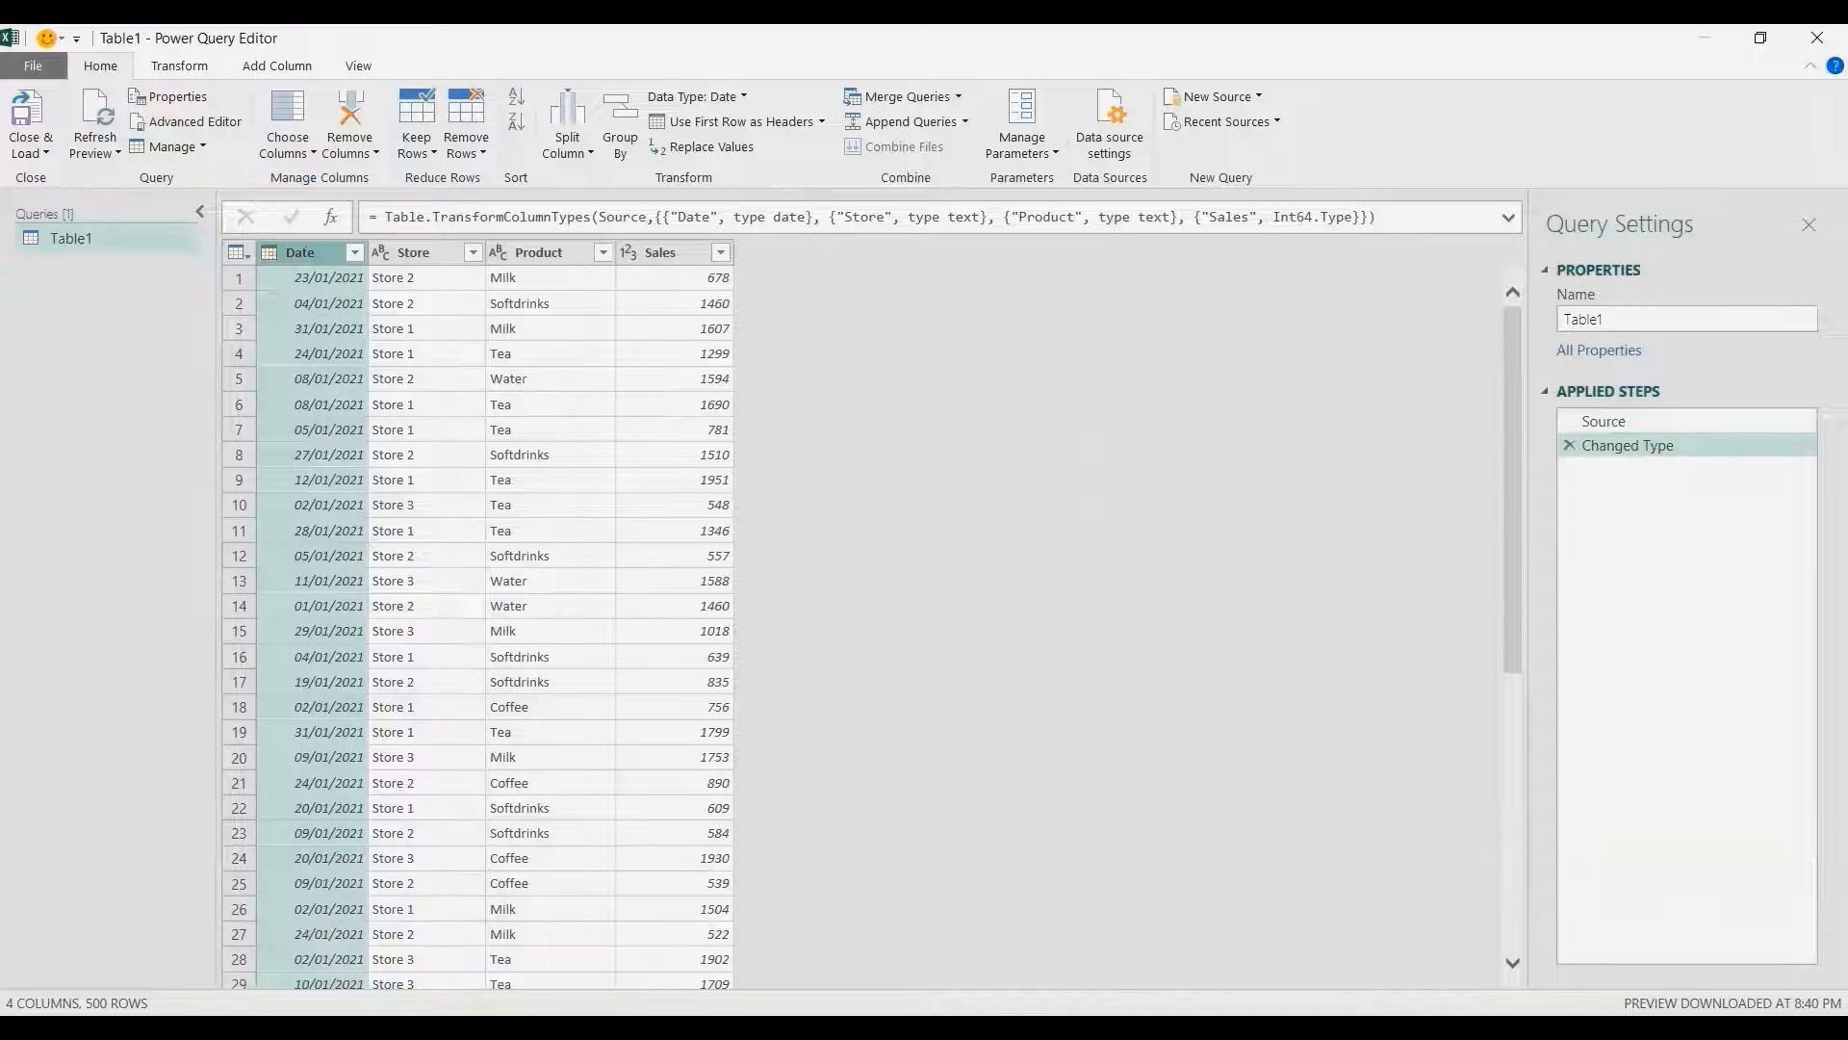
right_click(306, 254)
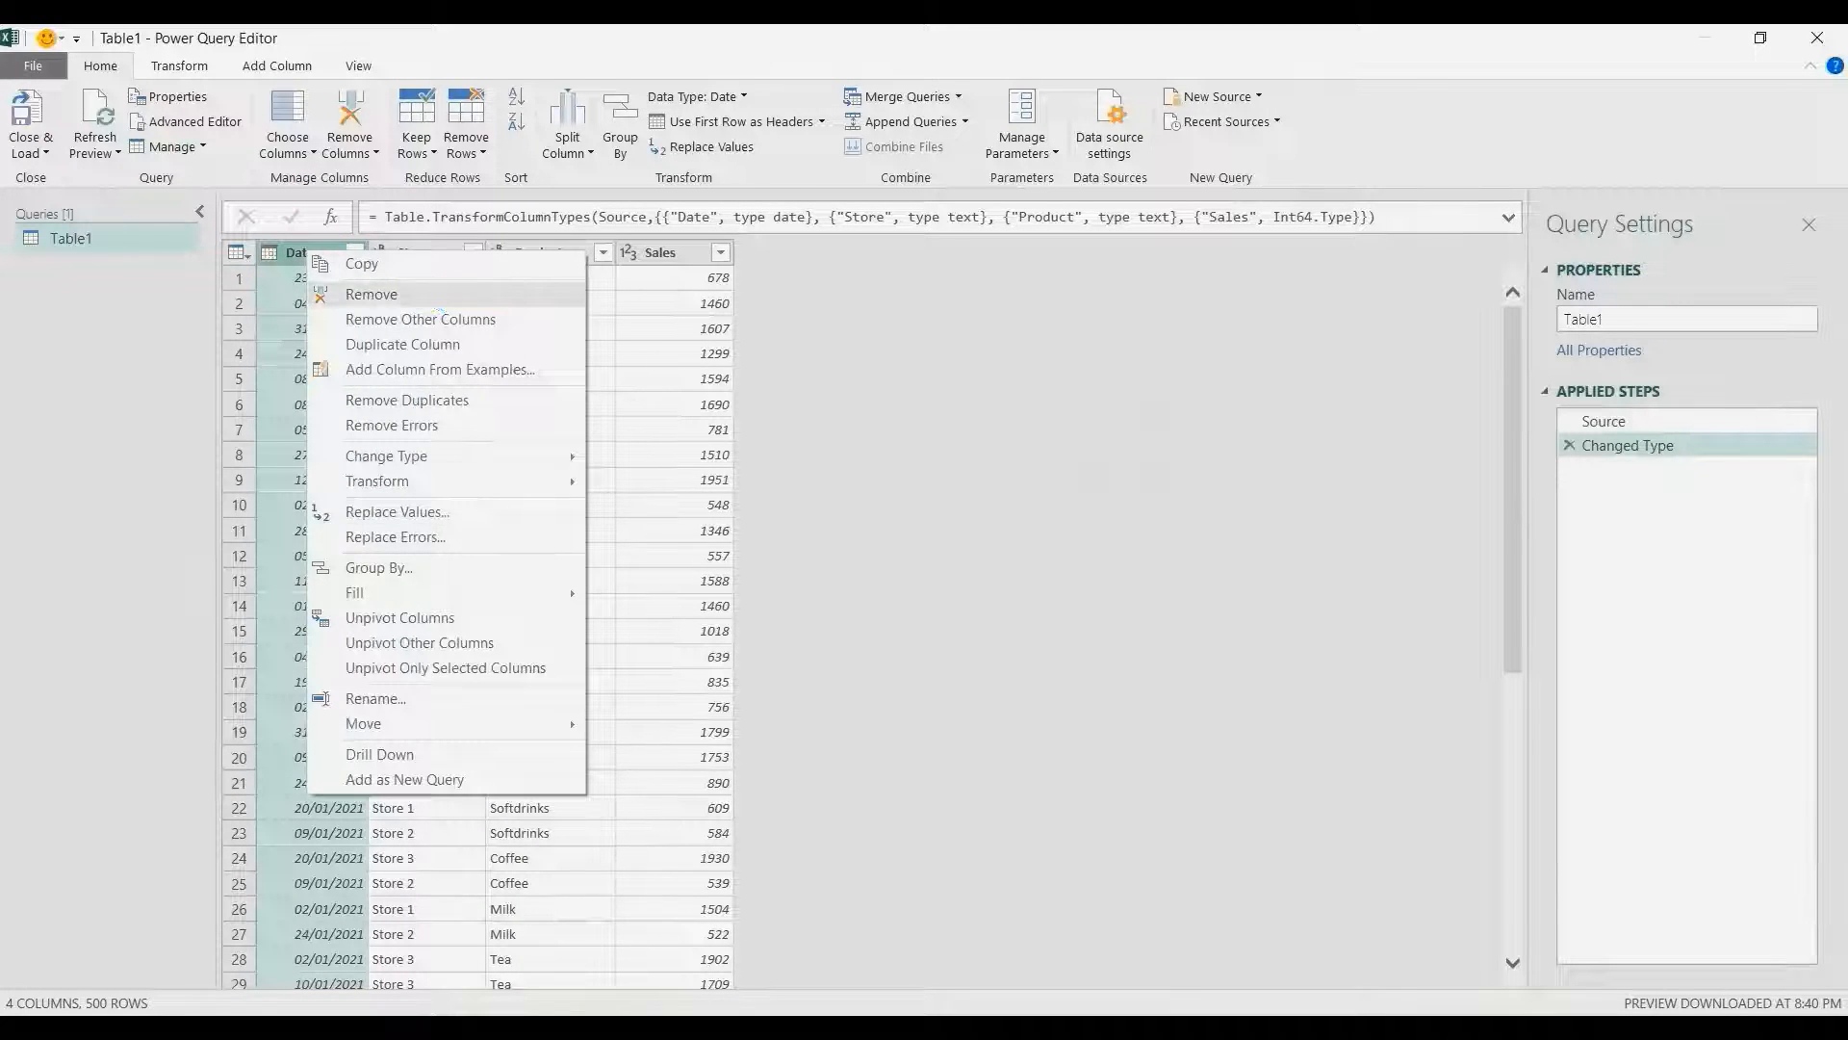
click(371, 293)
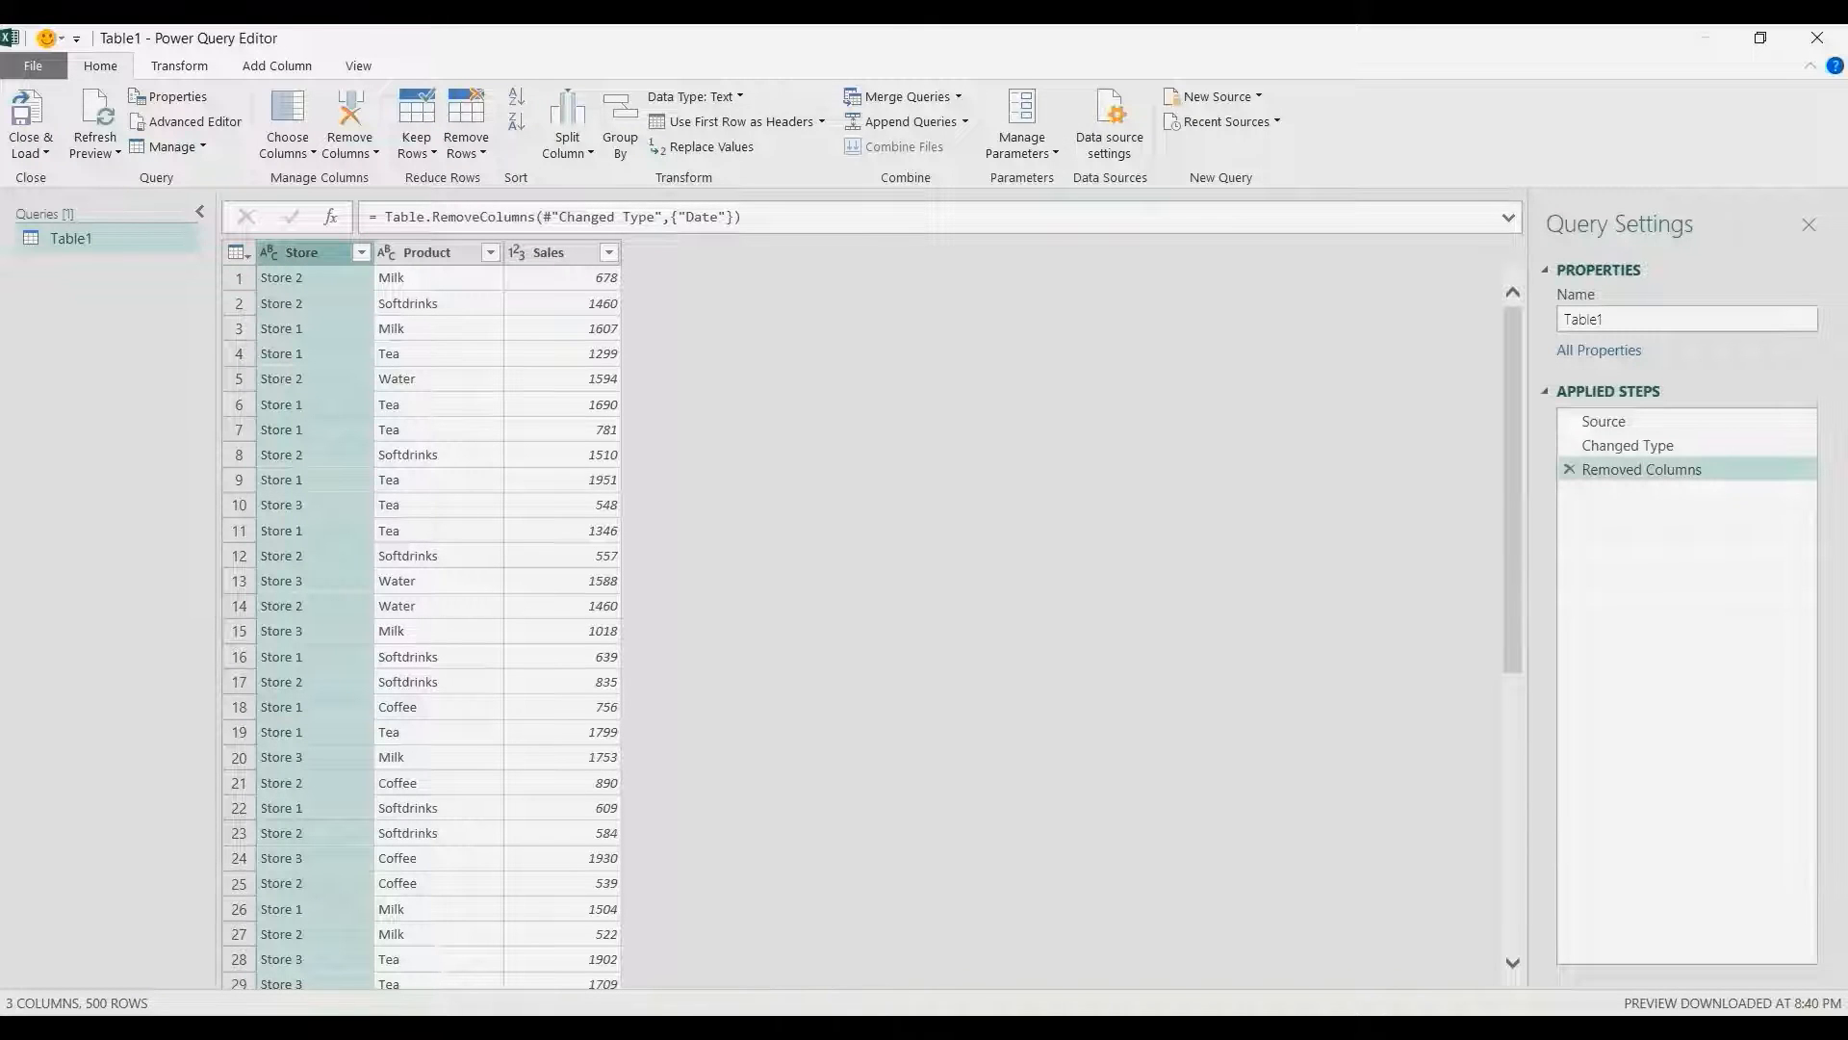
- Group the rows by Store and Product with the All Rows operation, and preview the first row's nested table in an enlarged preview area
ctrl+click(435, 252)
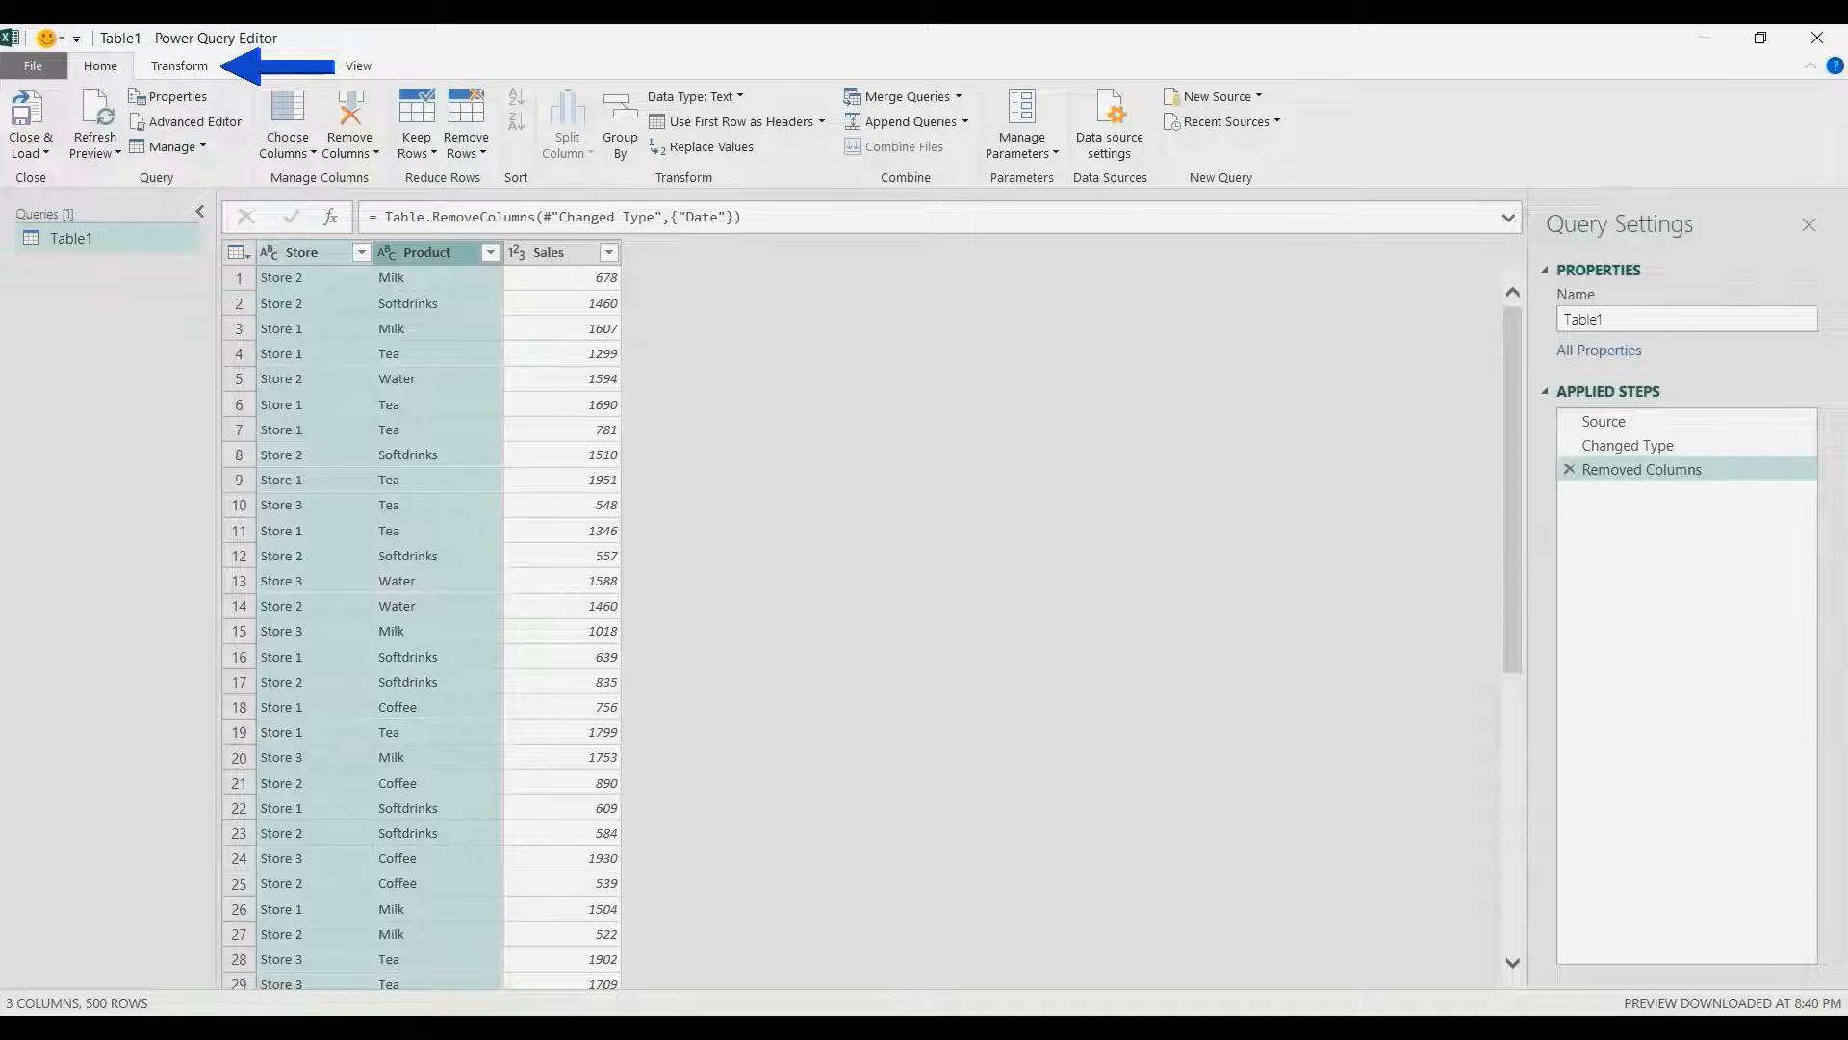
click(179, 66)
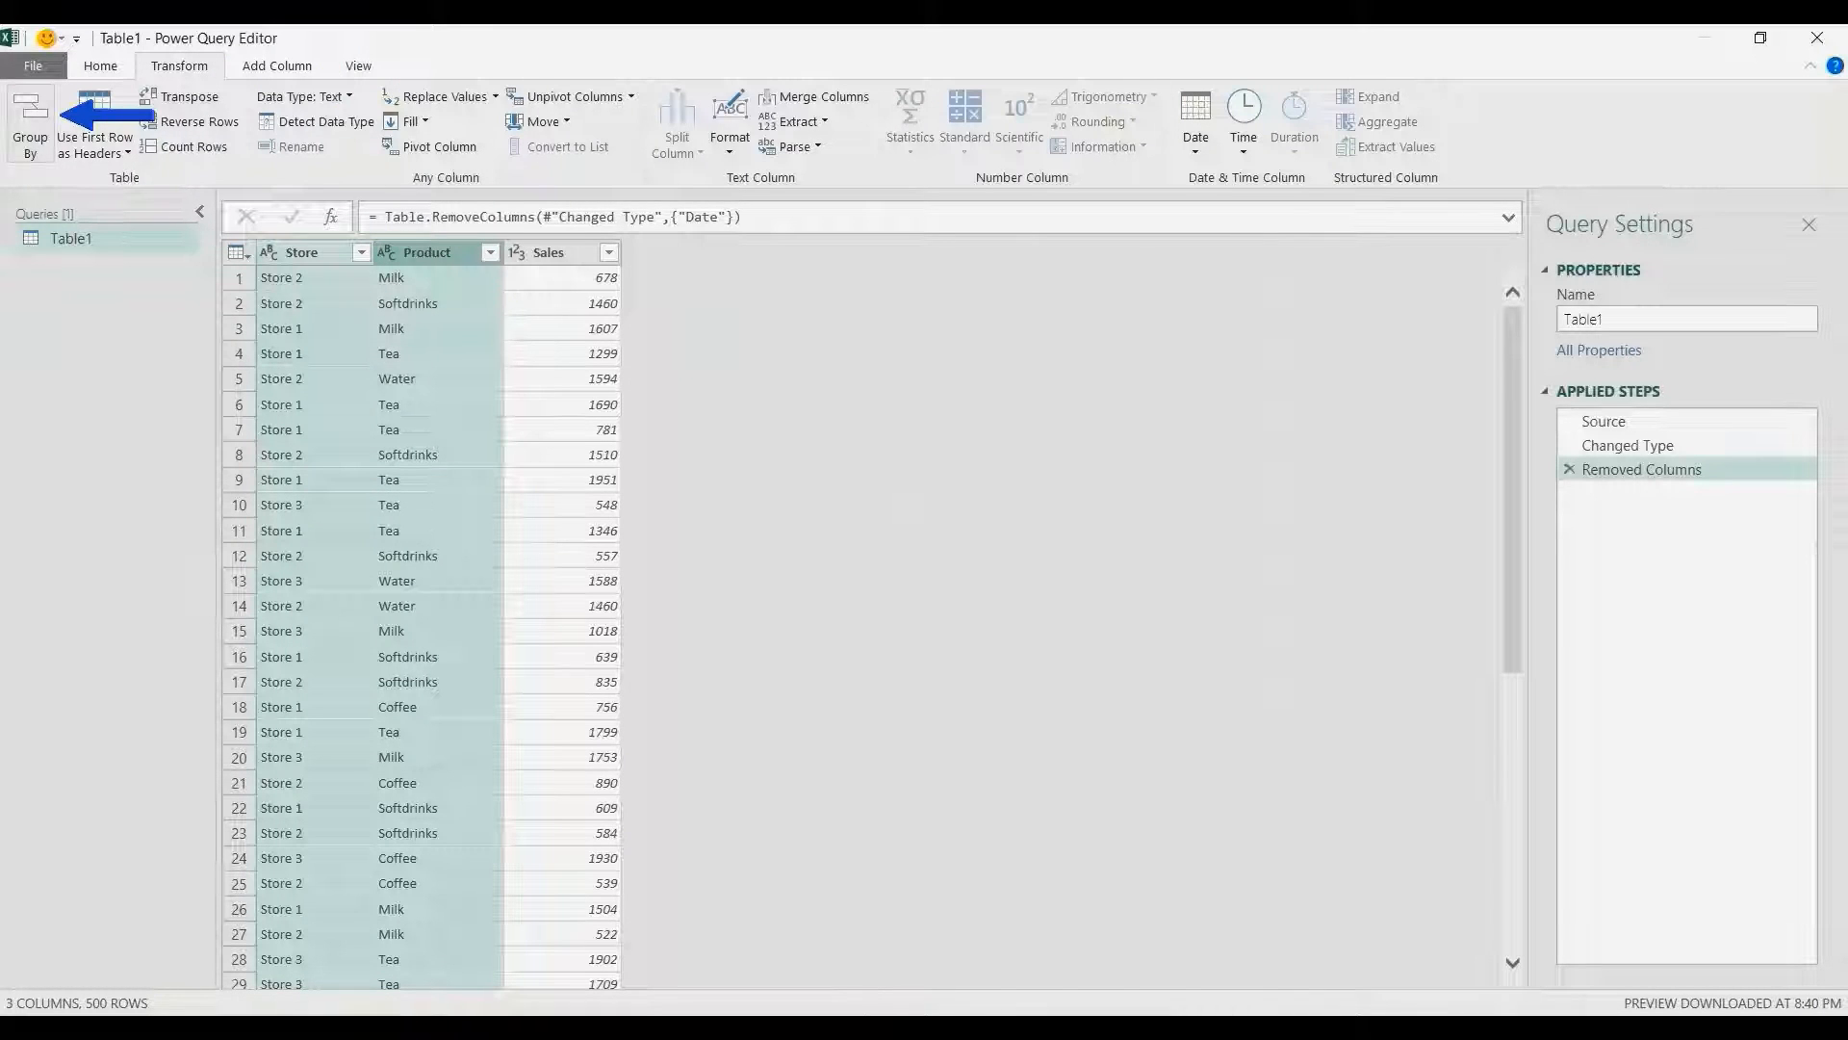
click(30, 120)
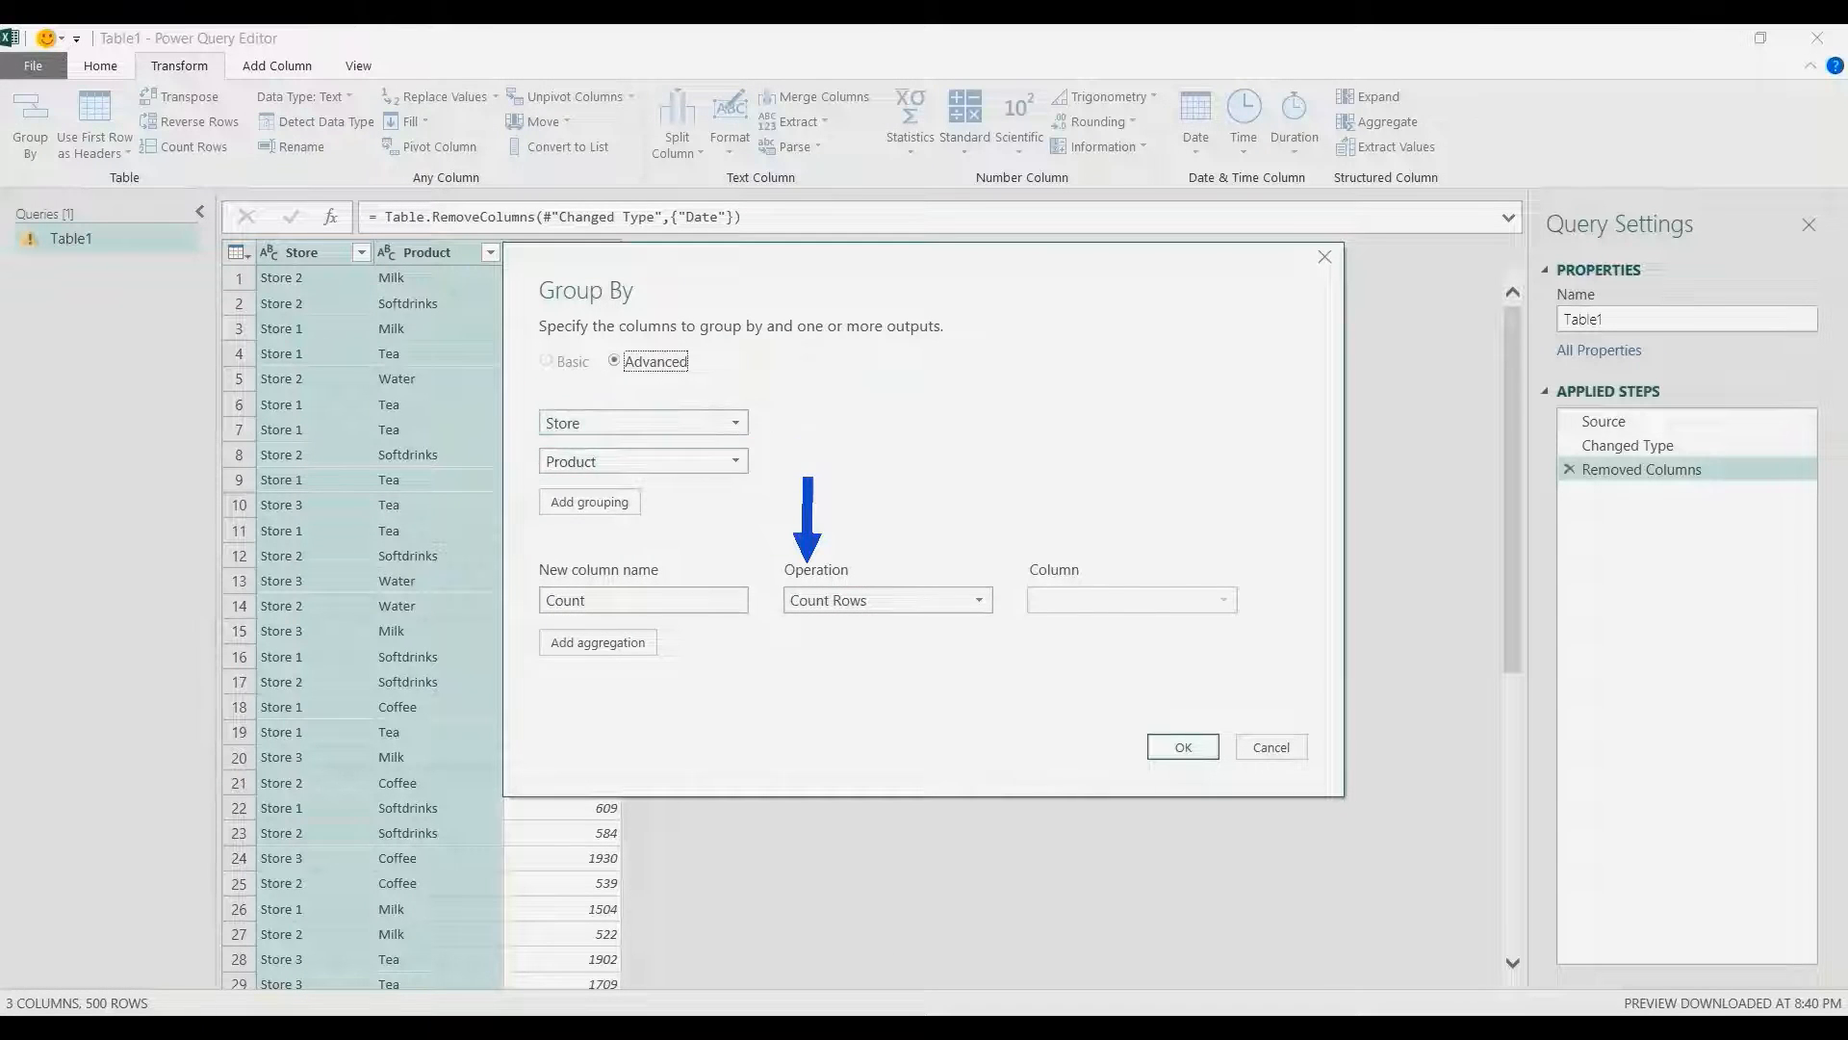
click(979, 600)
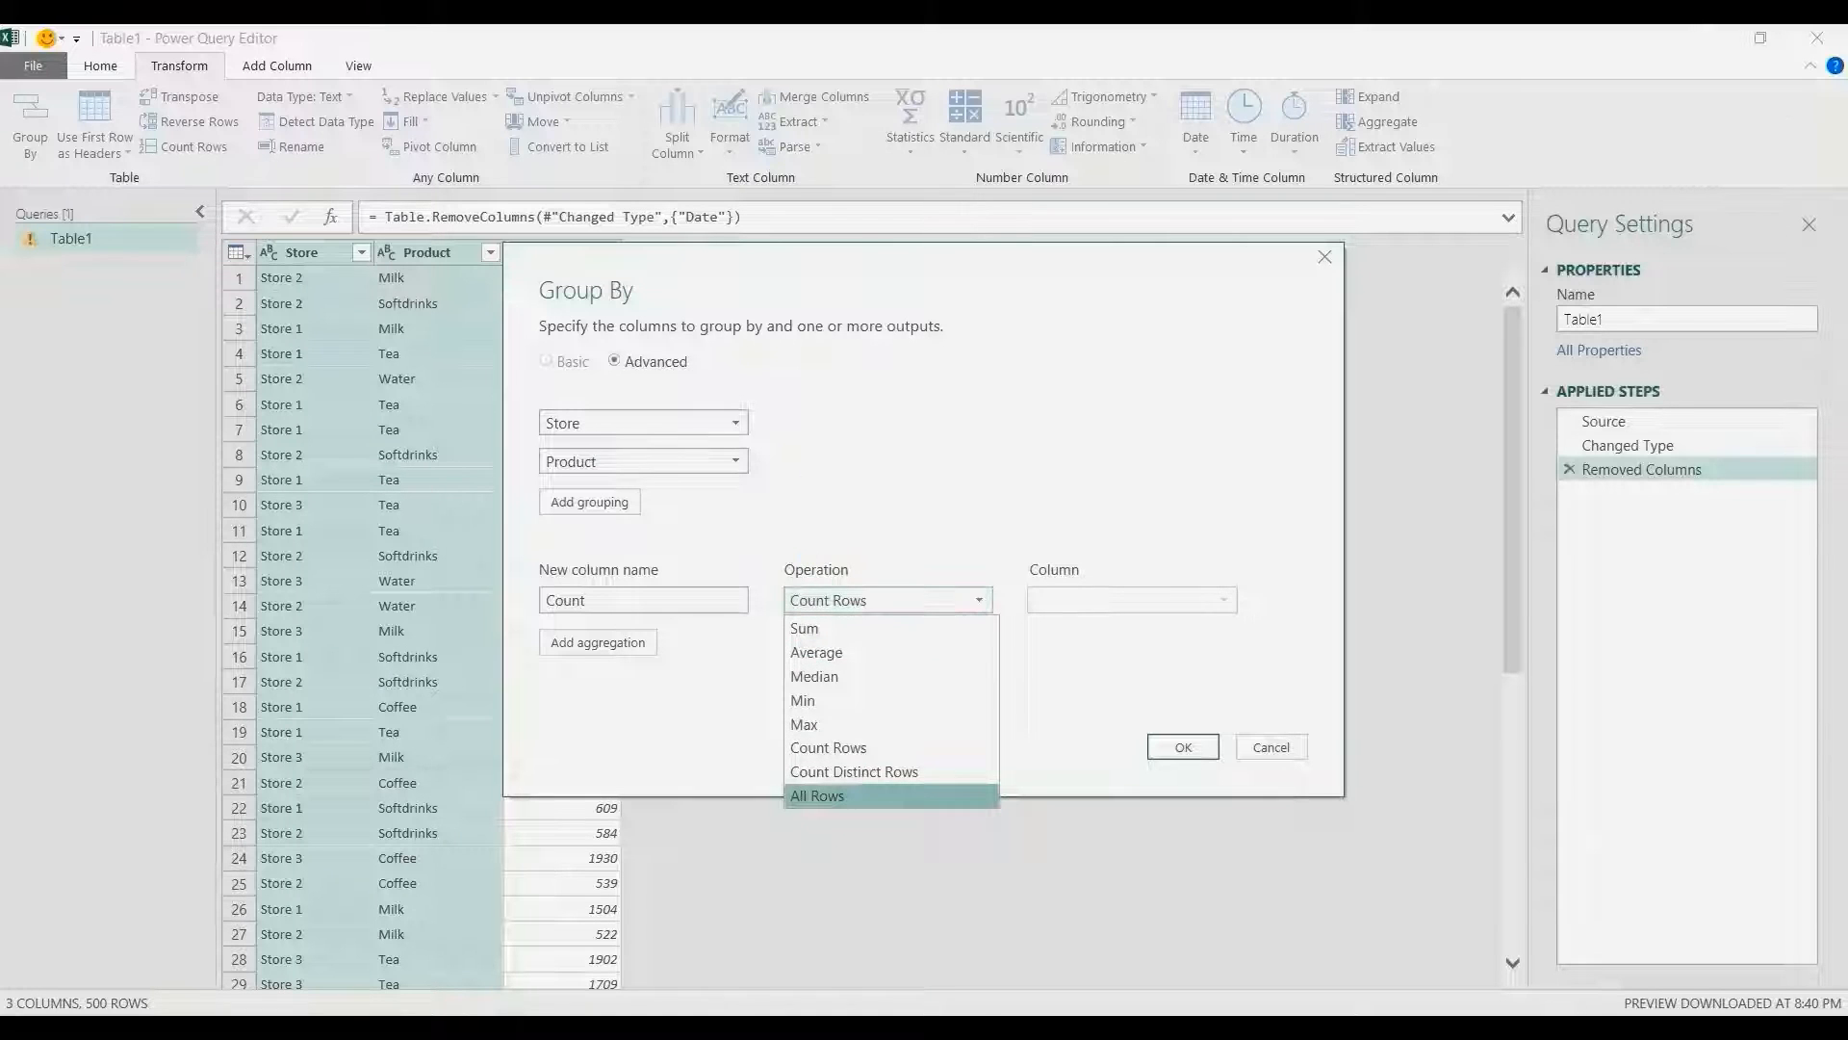
click(819, 796)
click(1183, 747)
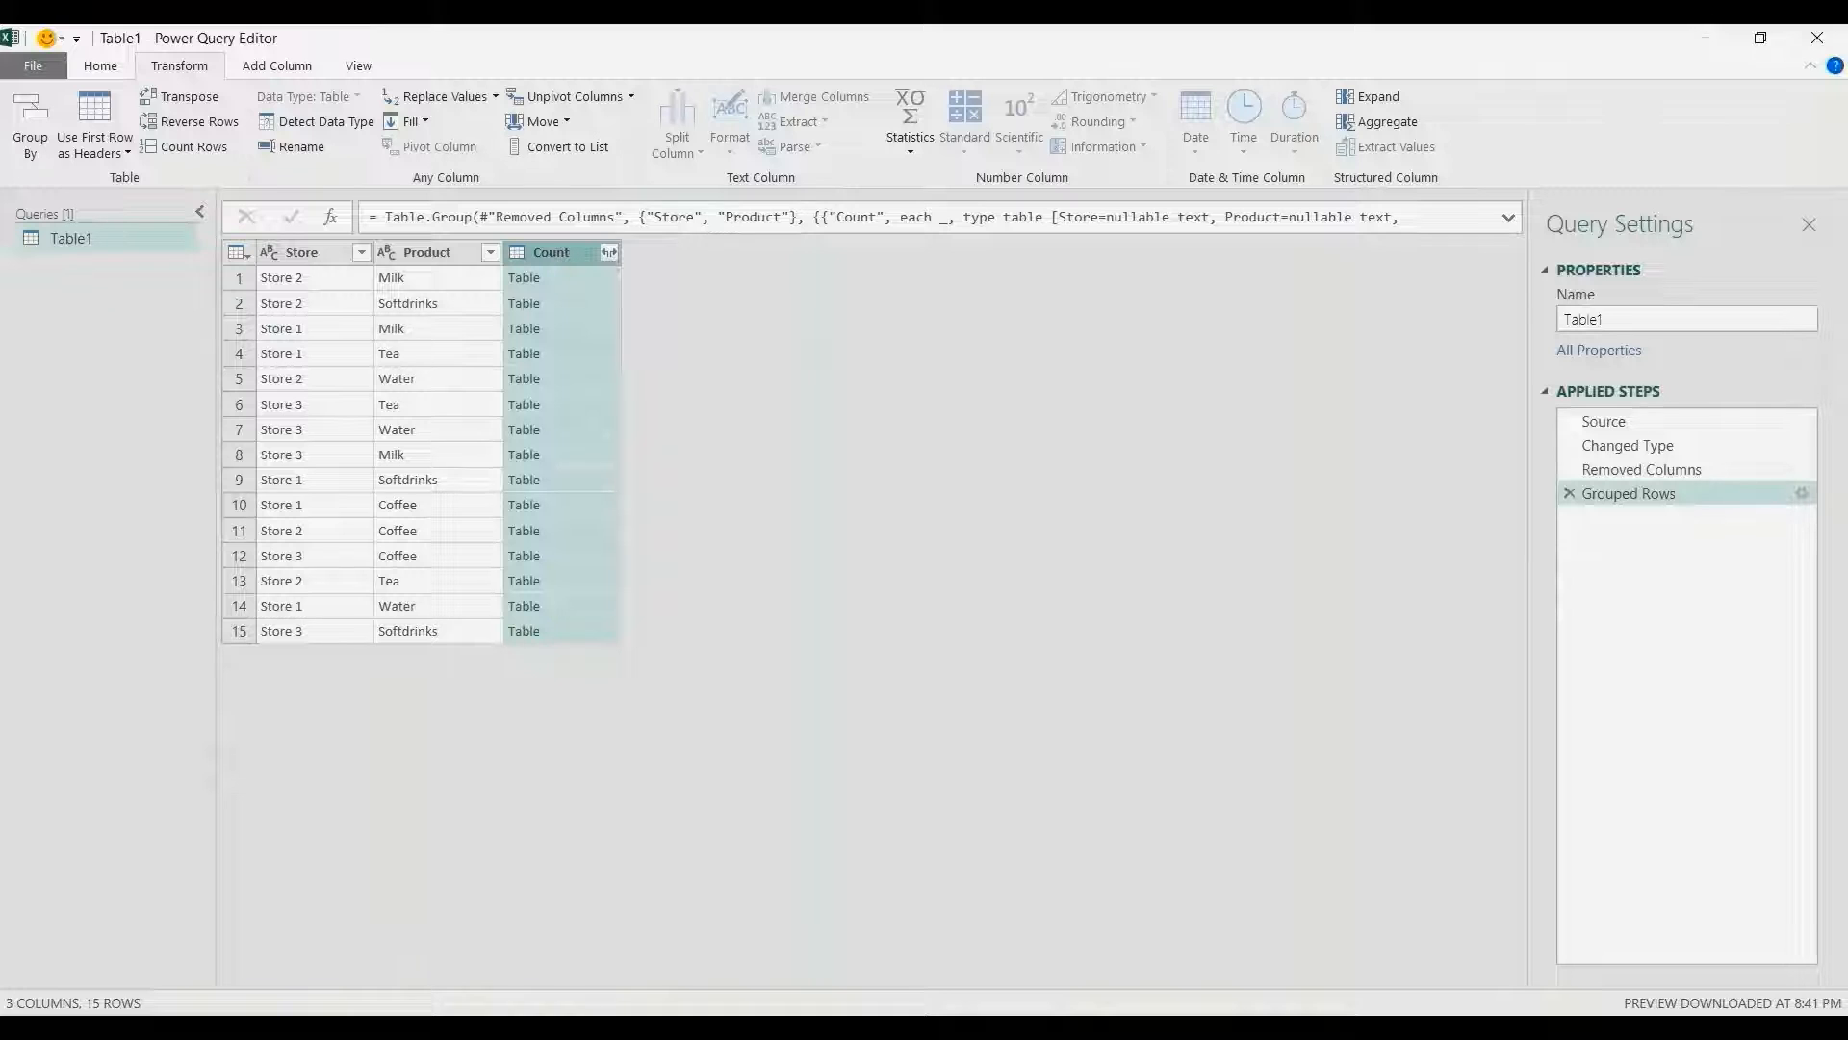
click(579, 279)
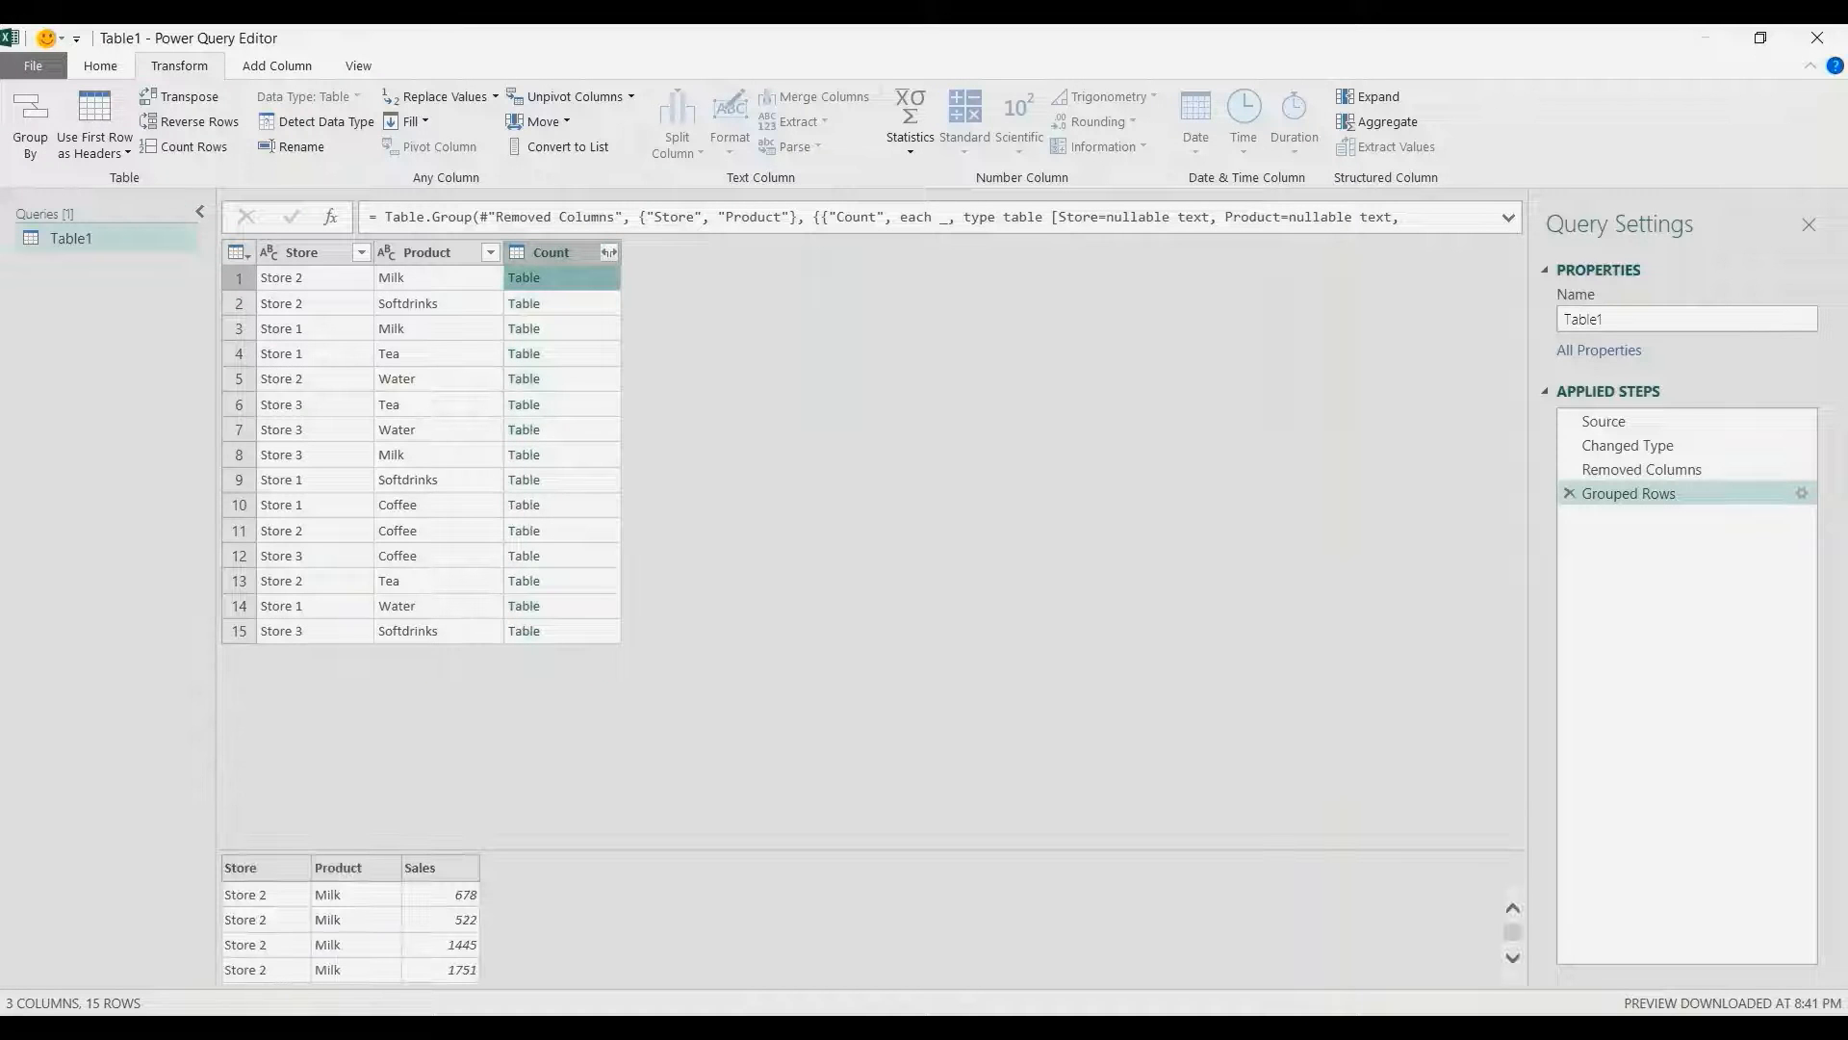
drag(597, 850, 597, 658)
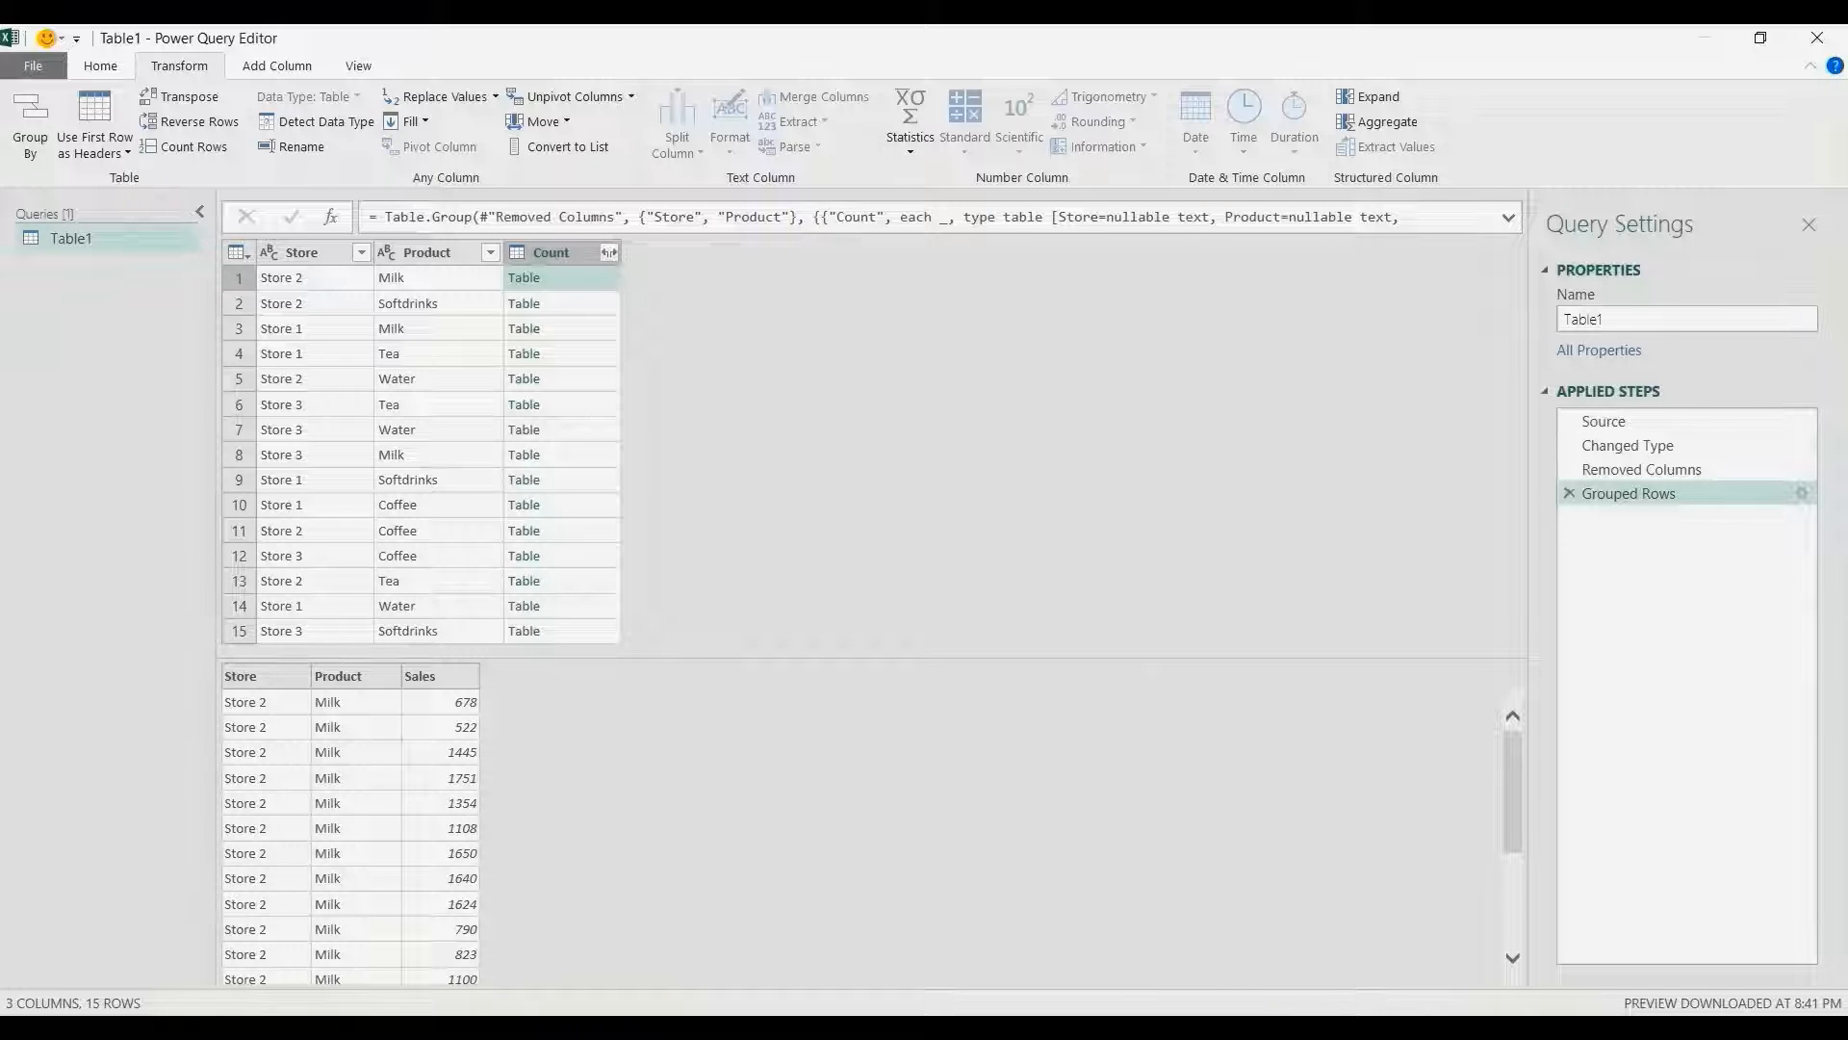
- Add a custom column named Sales with the formula =List.Sum([Count][Sales]) and check its first two values
click(277, 66)
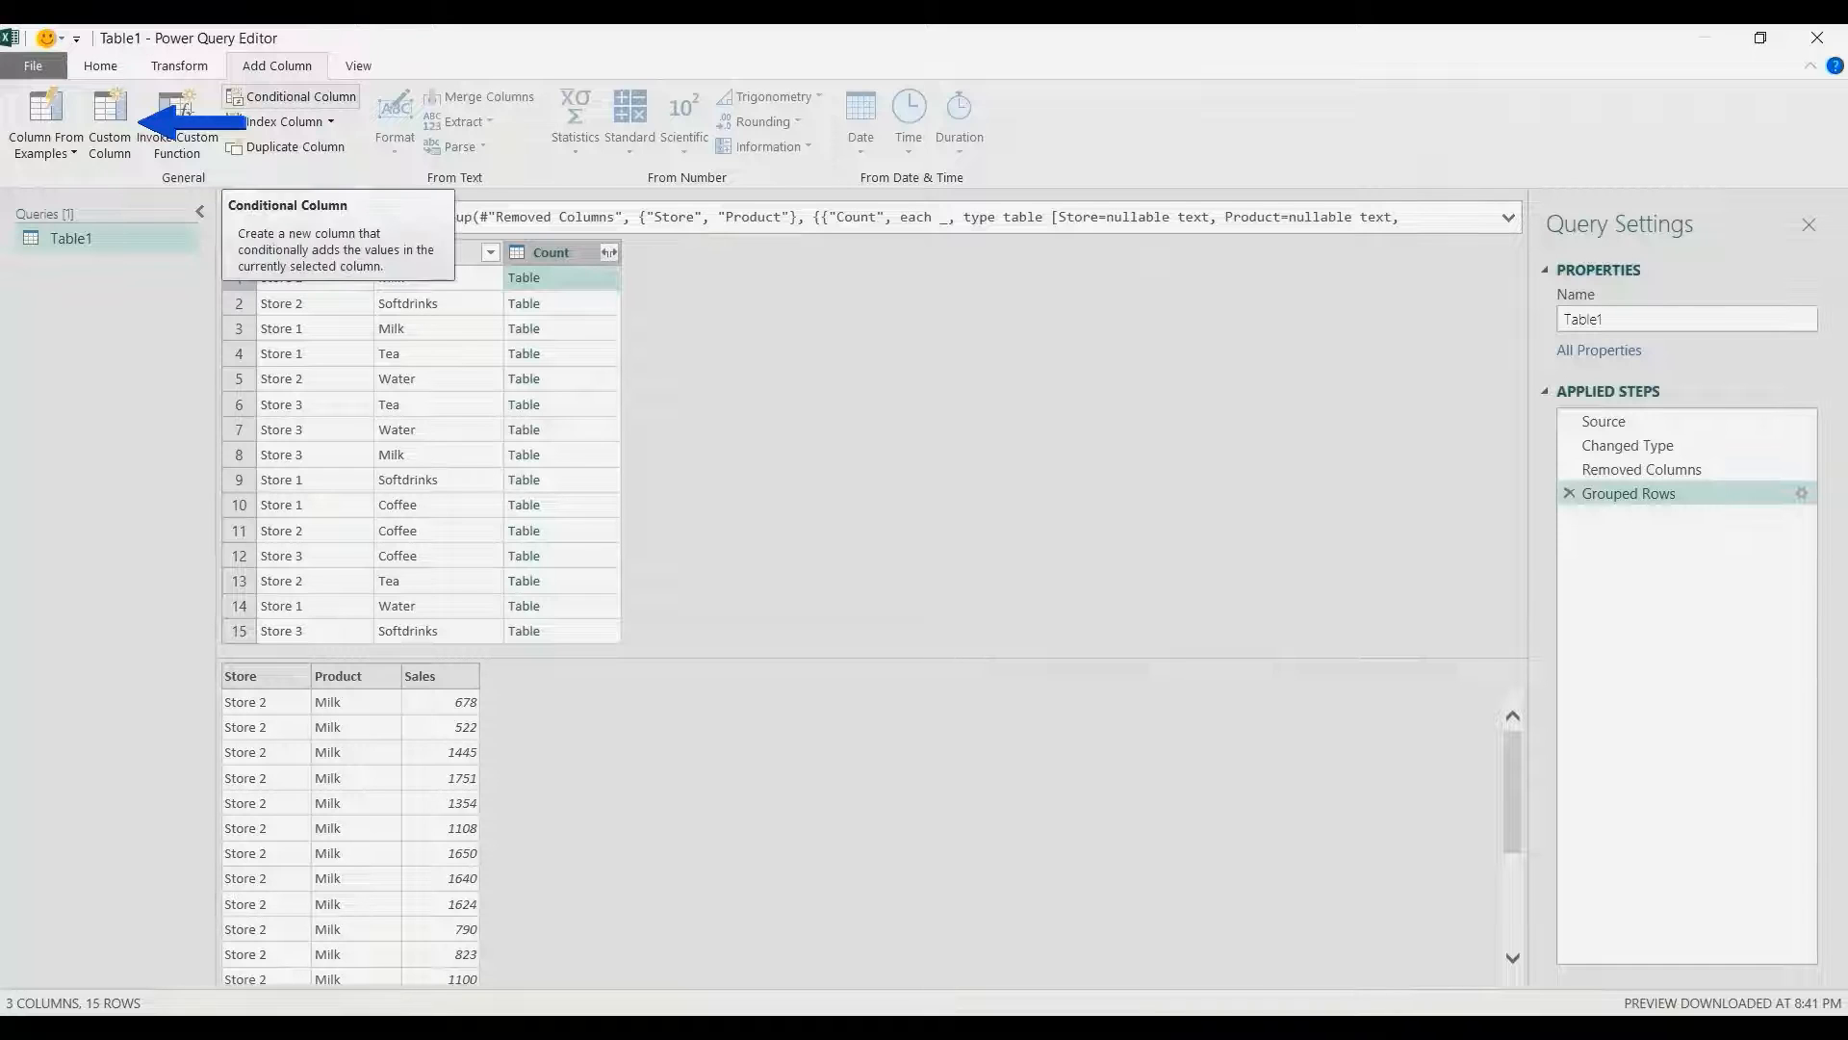
click(110, 120)
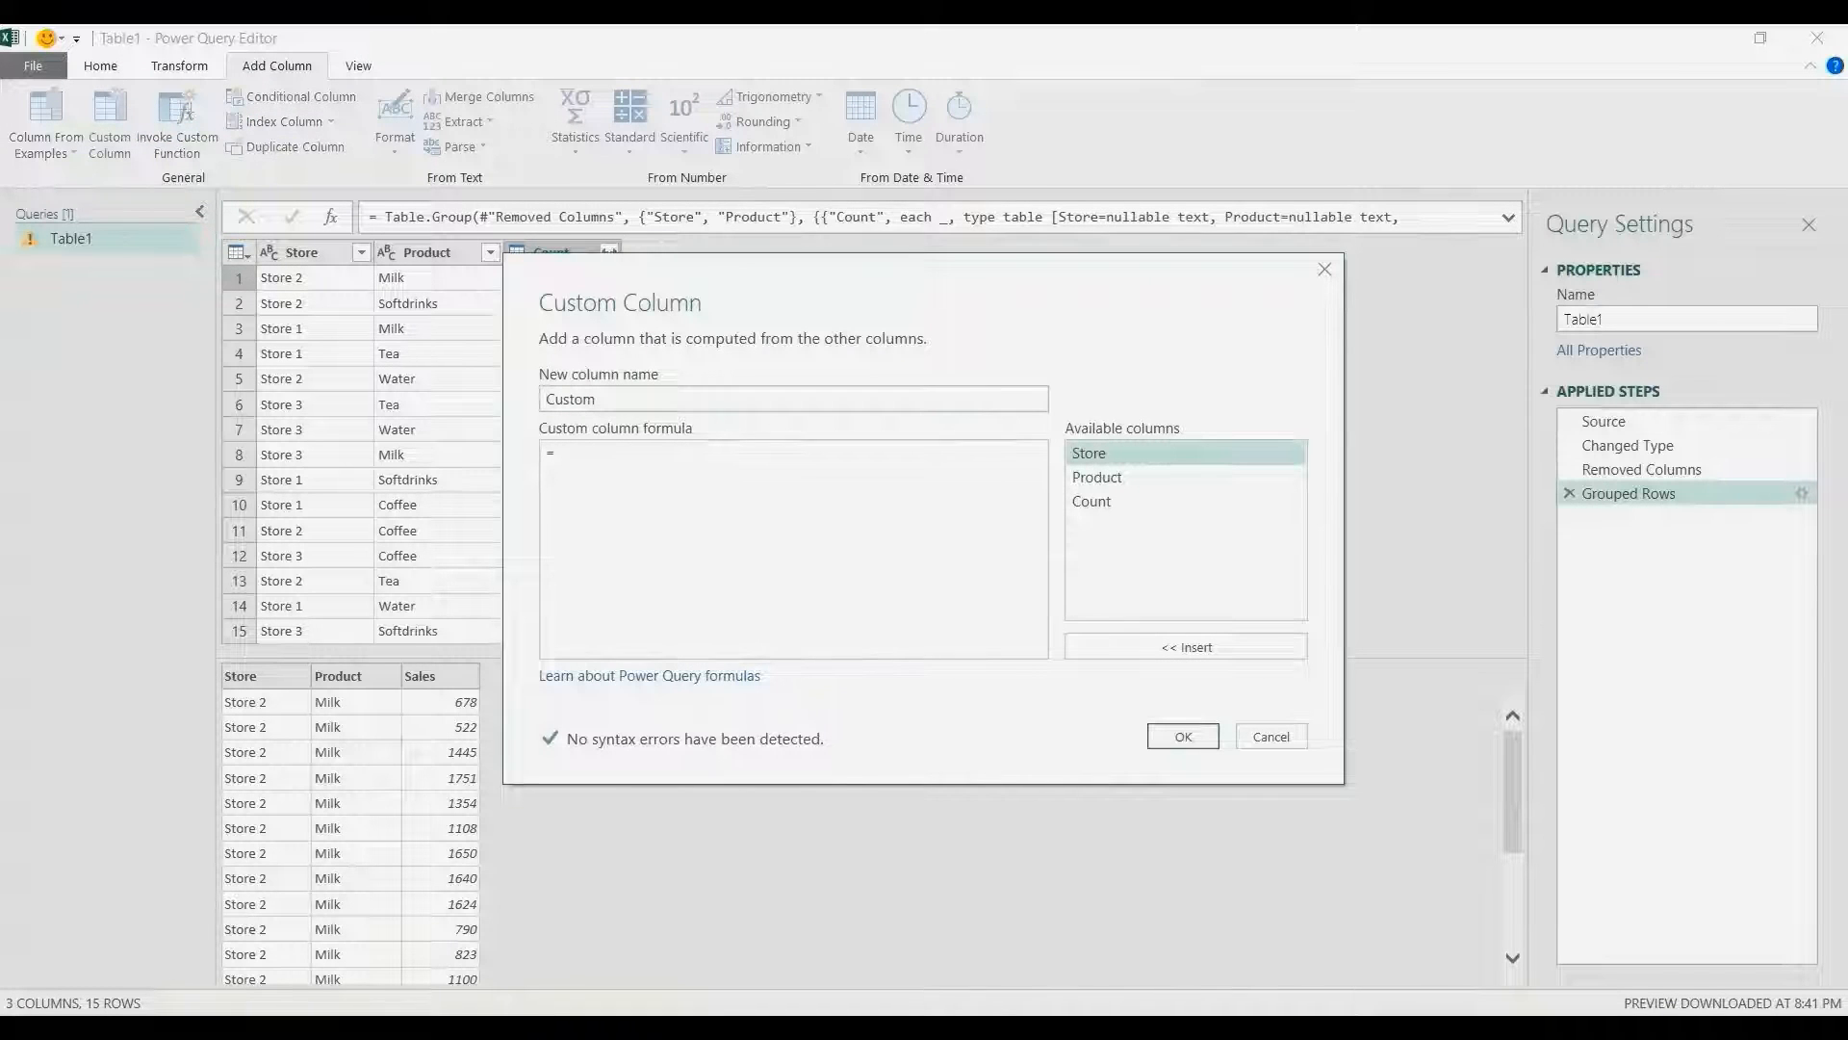
drag(597, 399, 544, 400)
text(S)
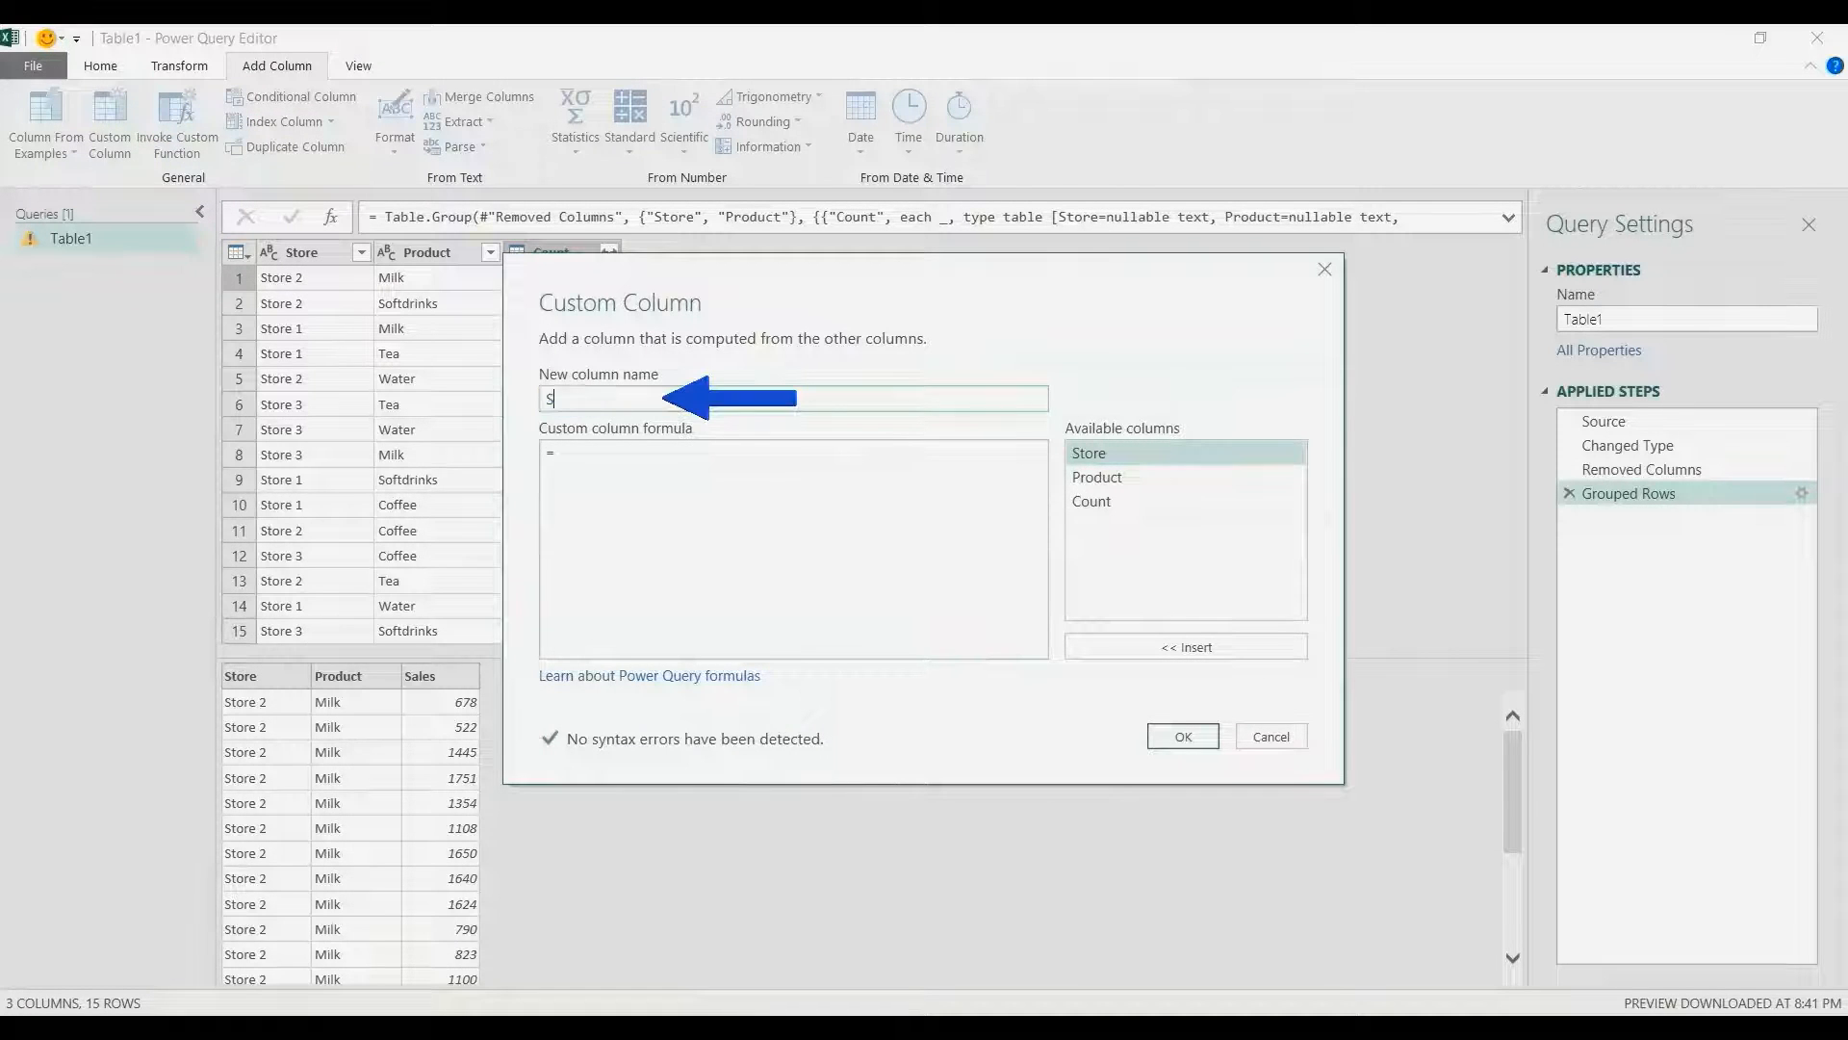
text(ales)
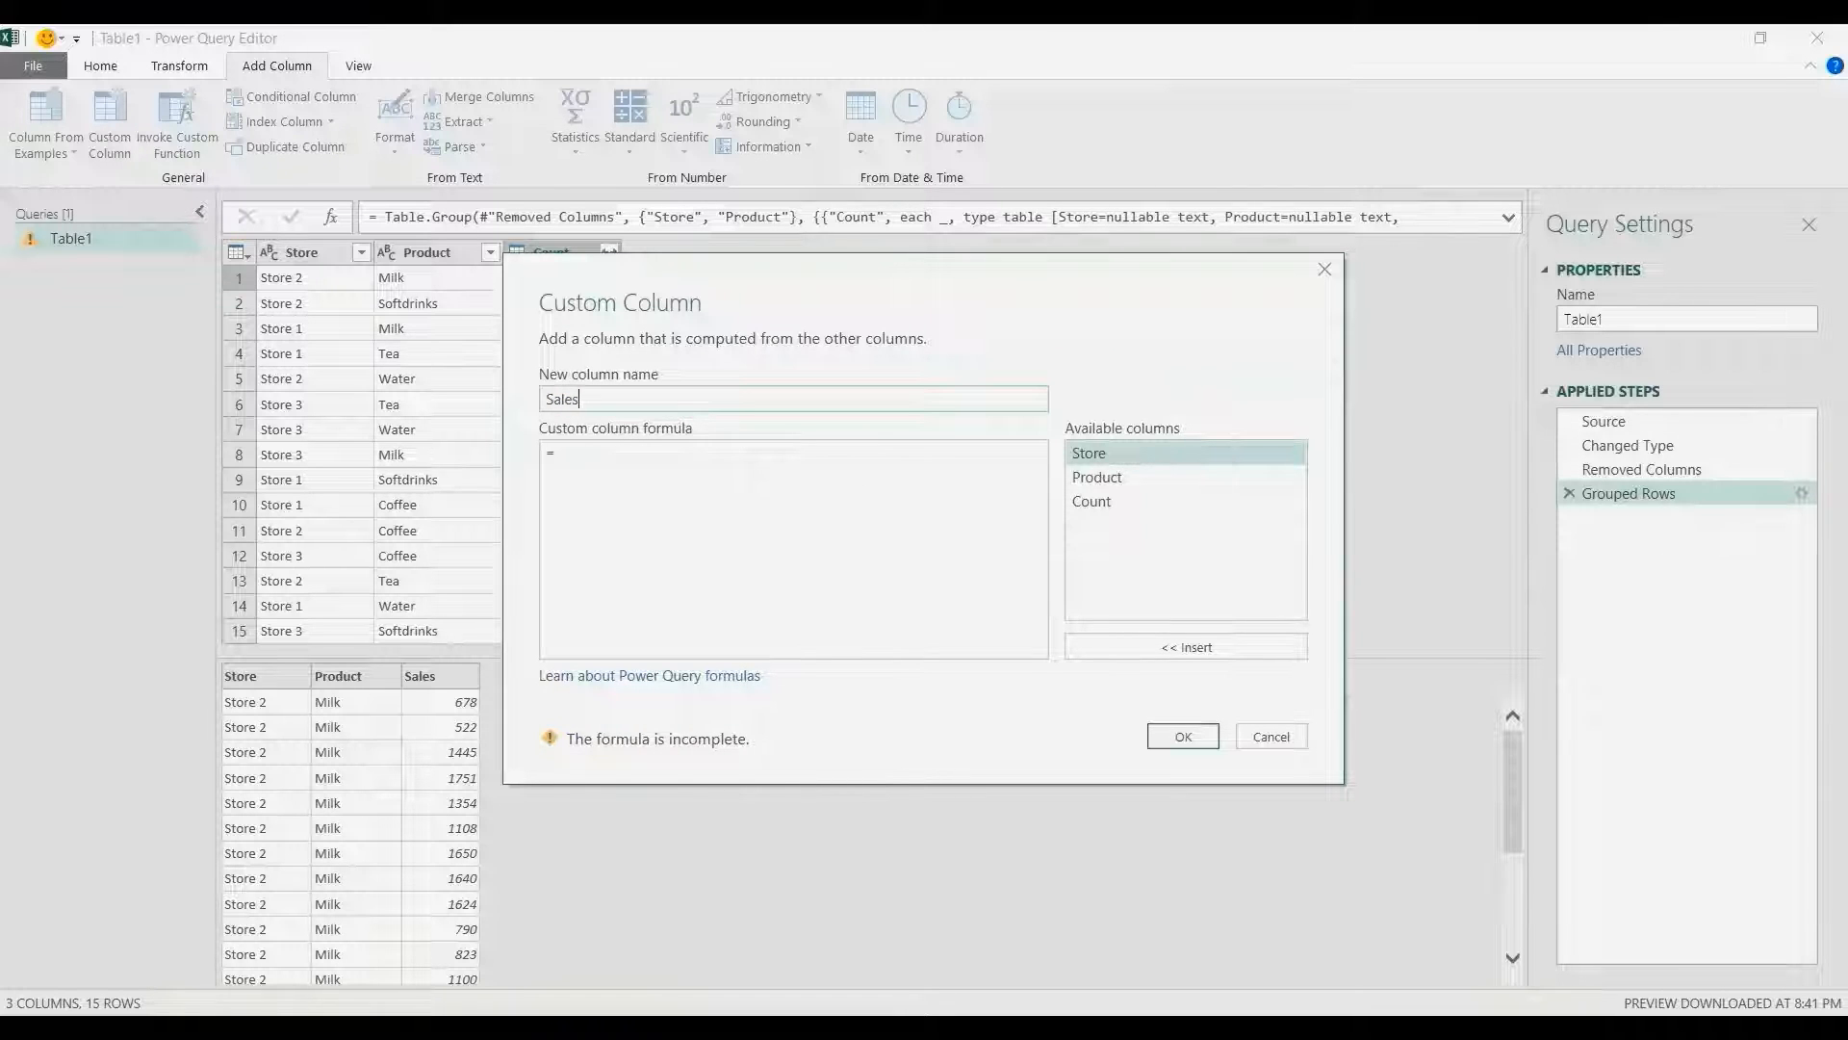
click(563, 455)
text(List.Sum()
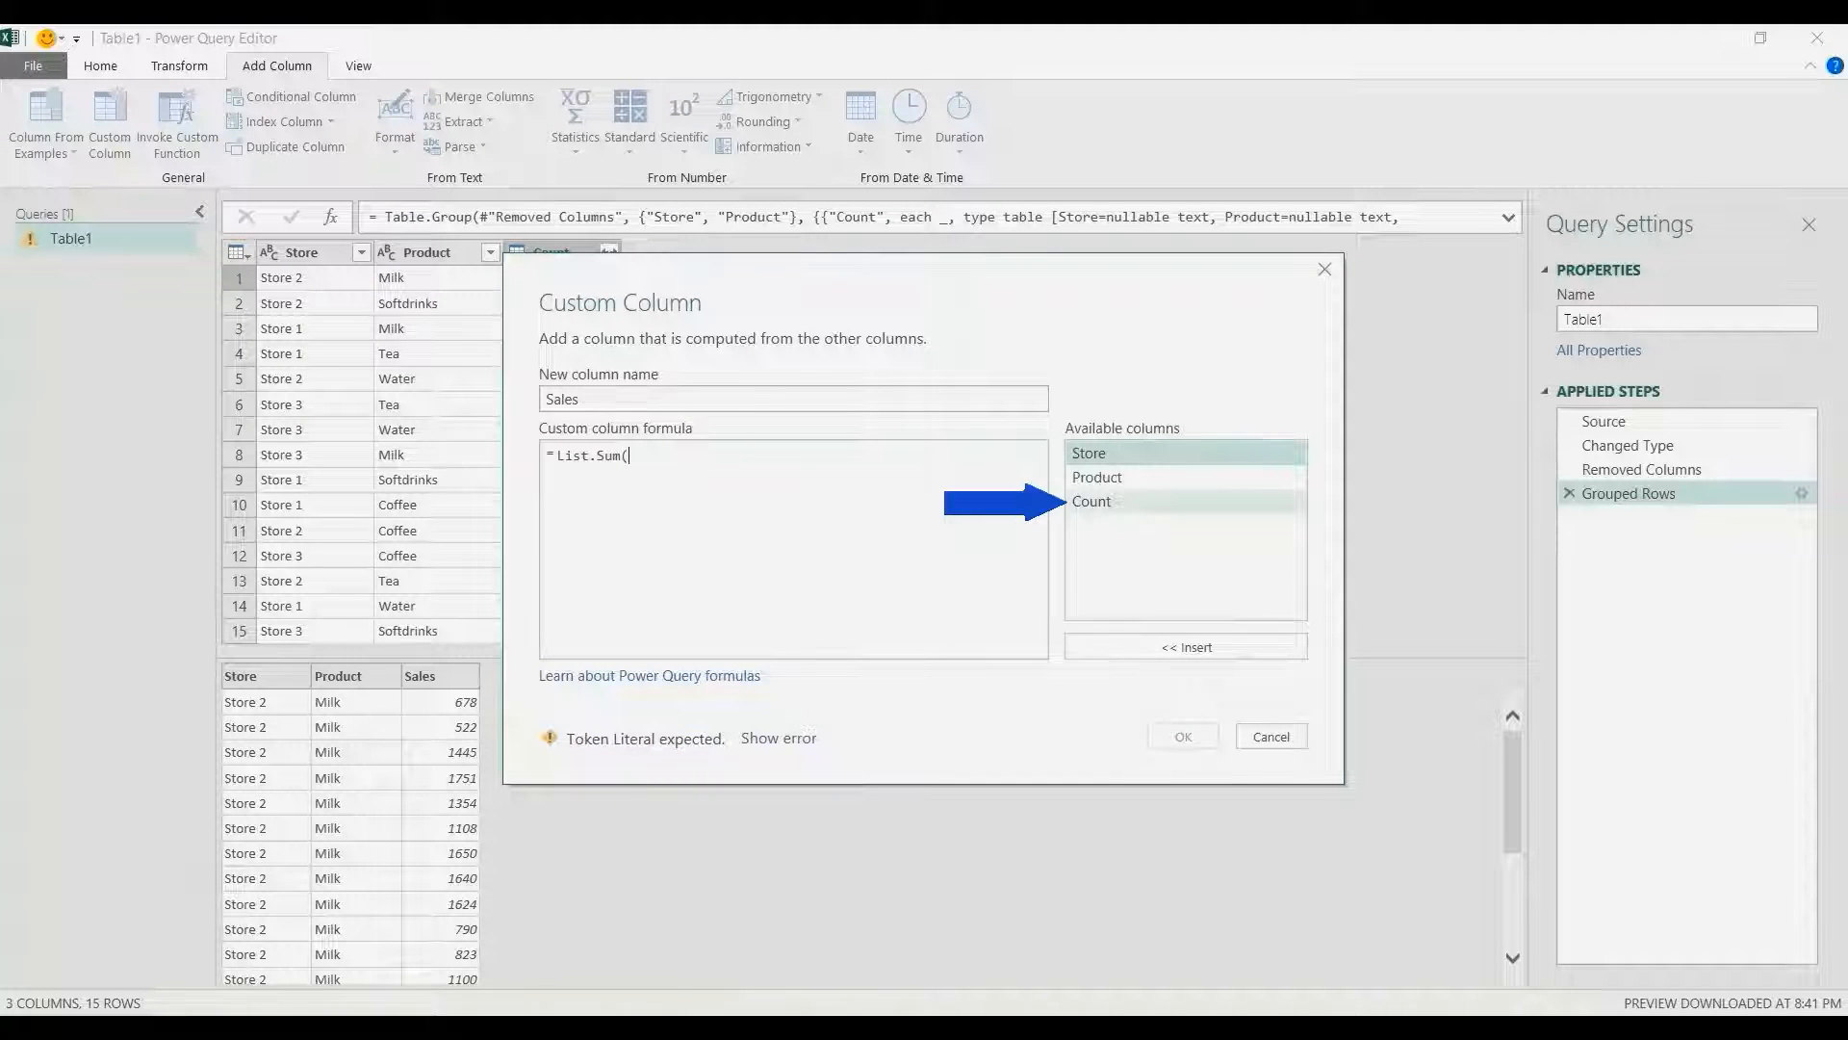
double_click(1092, 501)
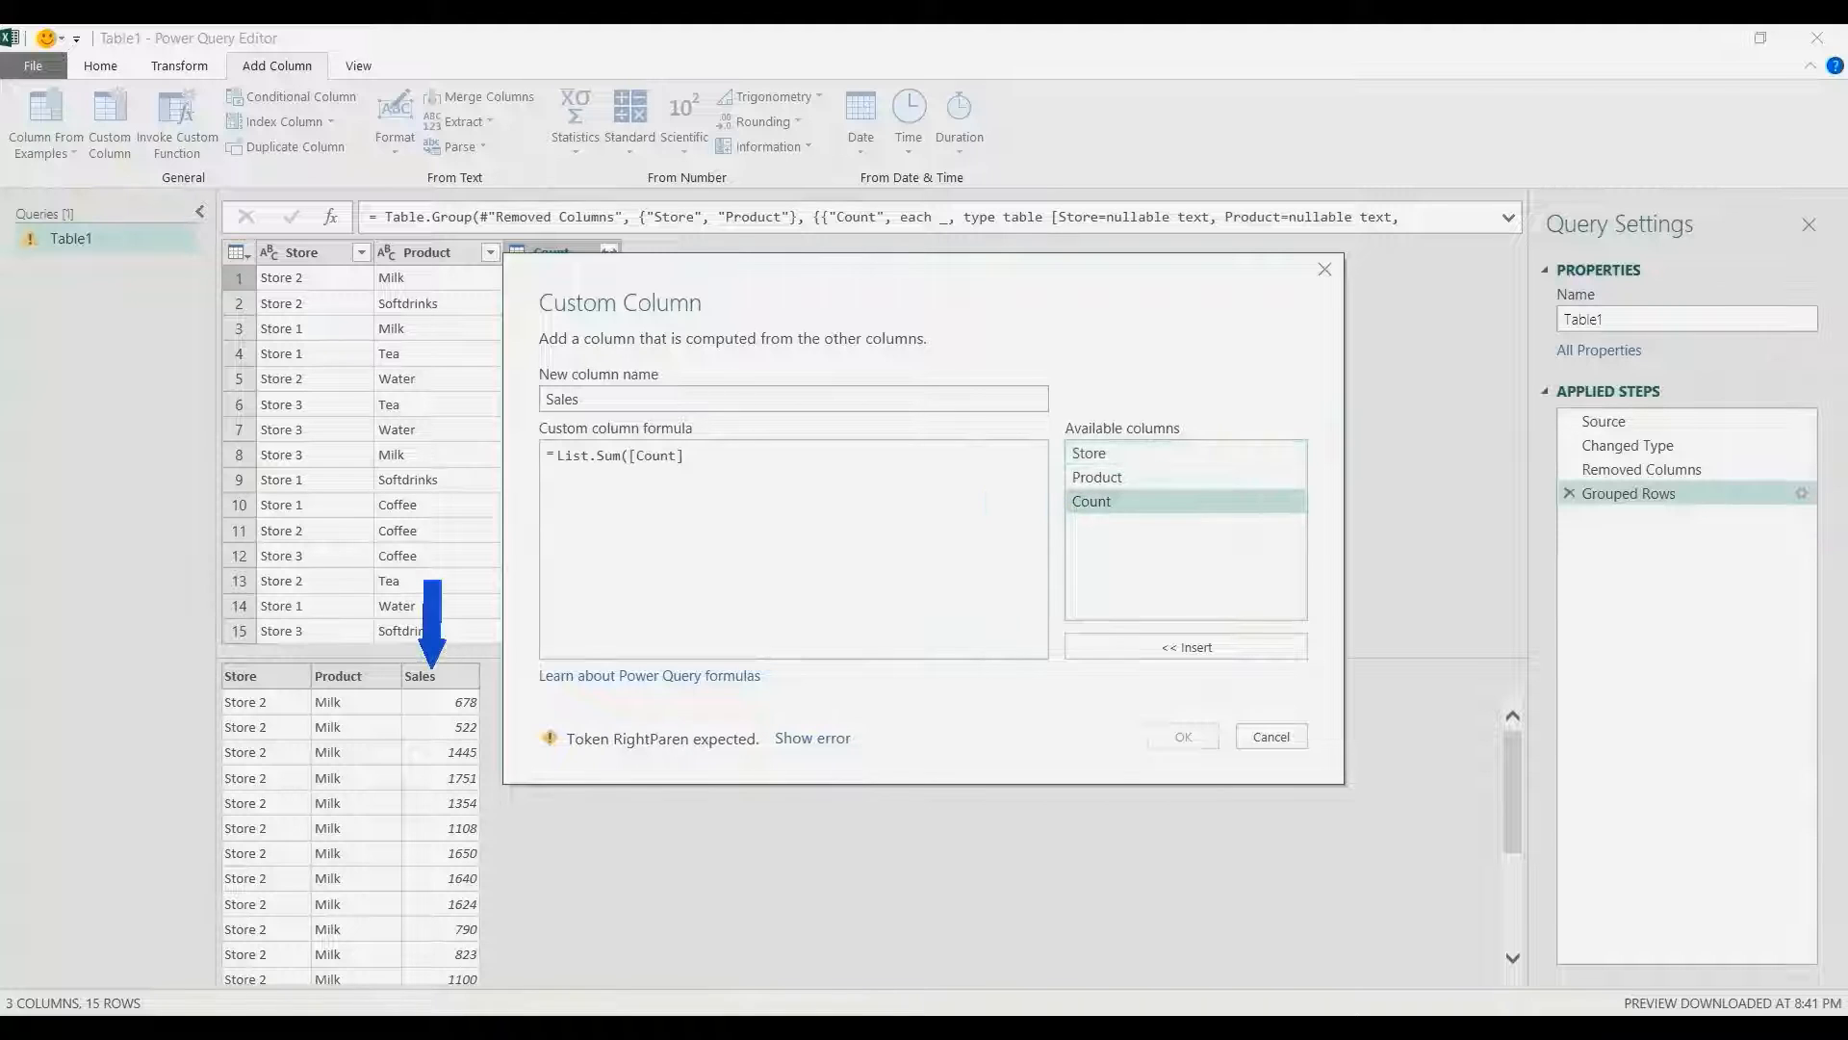
text([Sales)
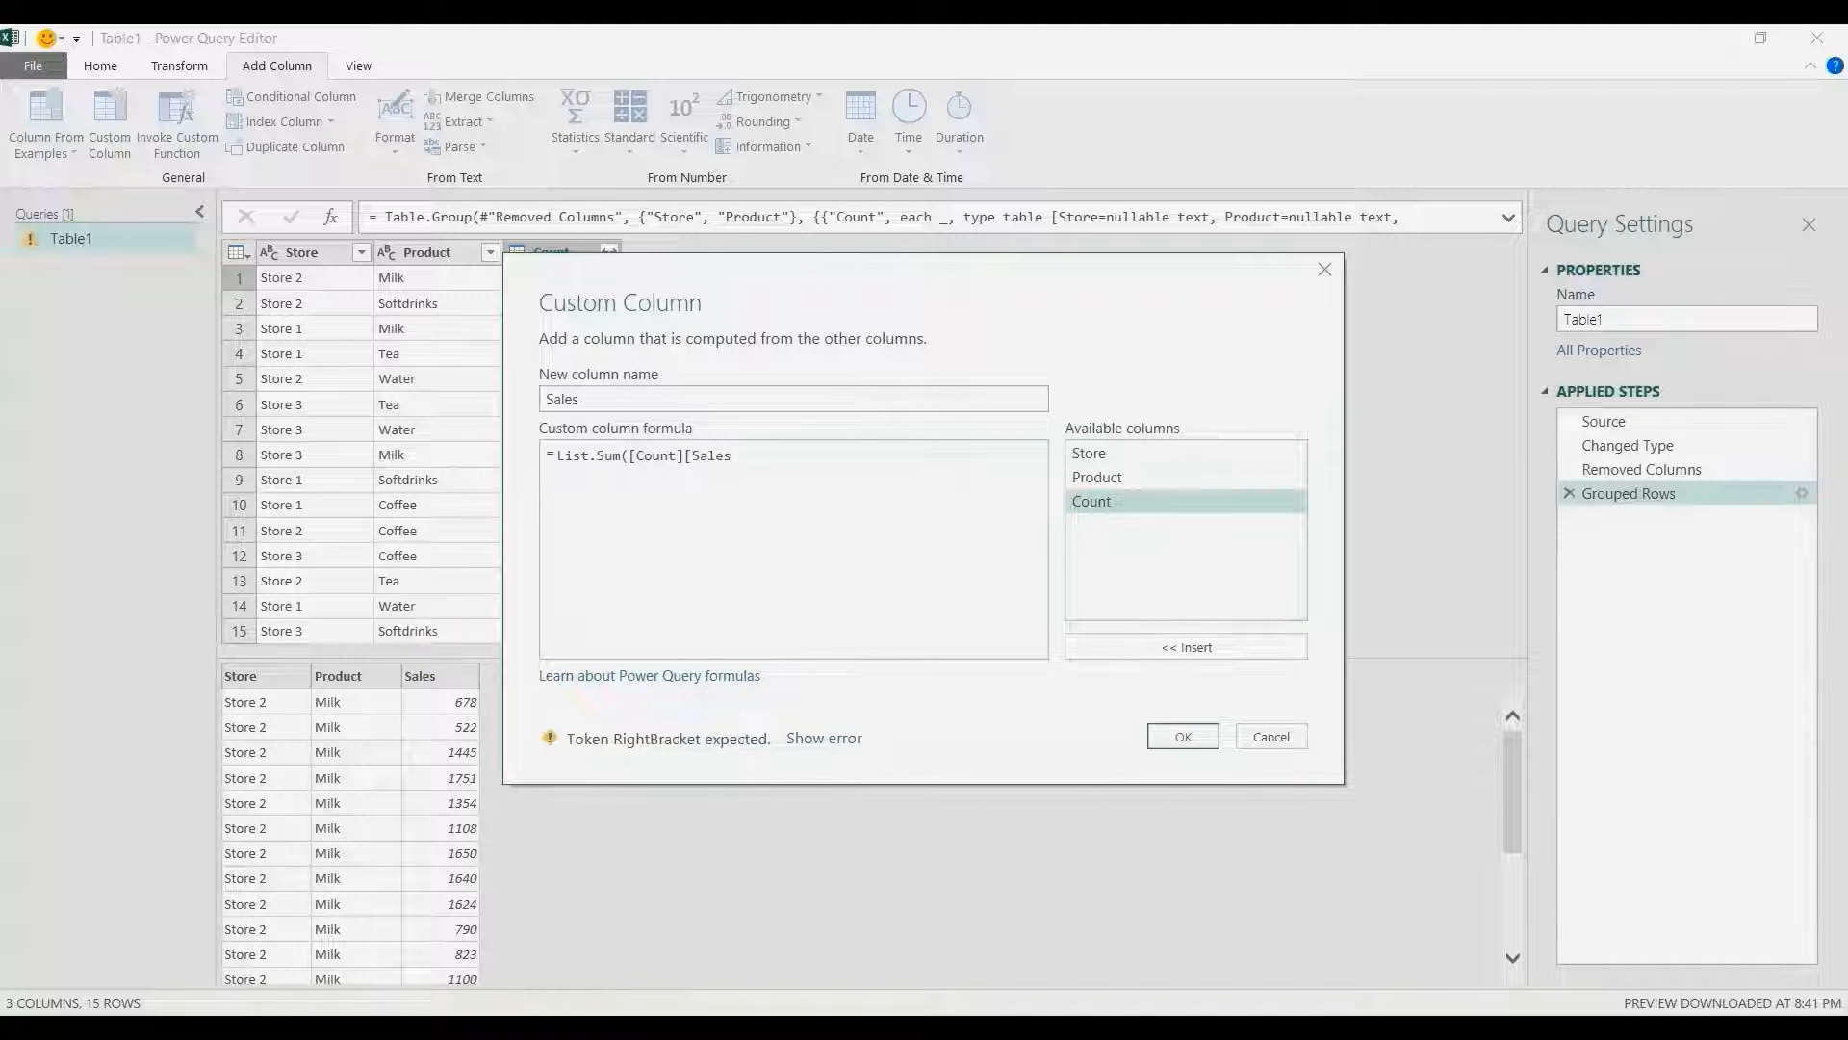
text(]))
key(Return)
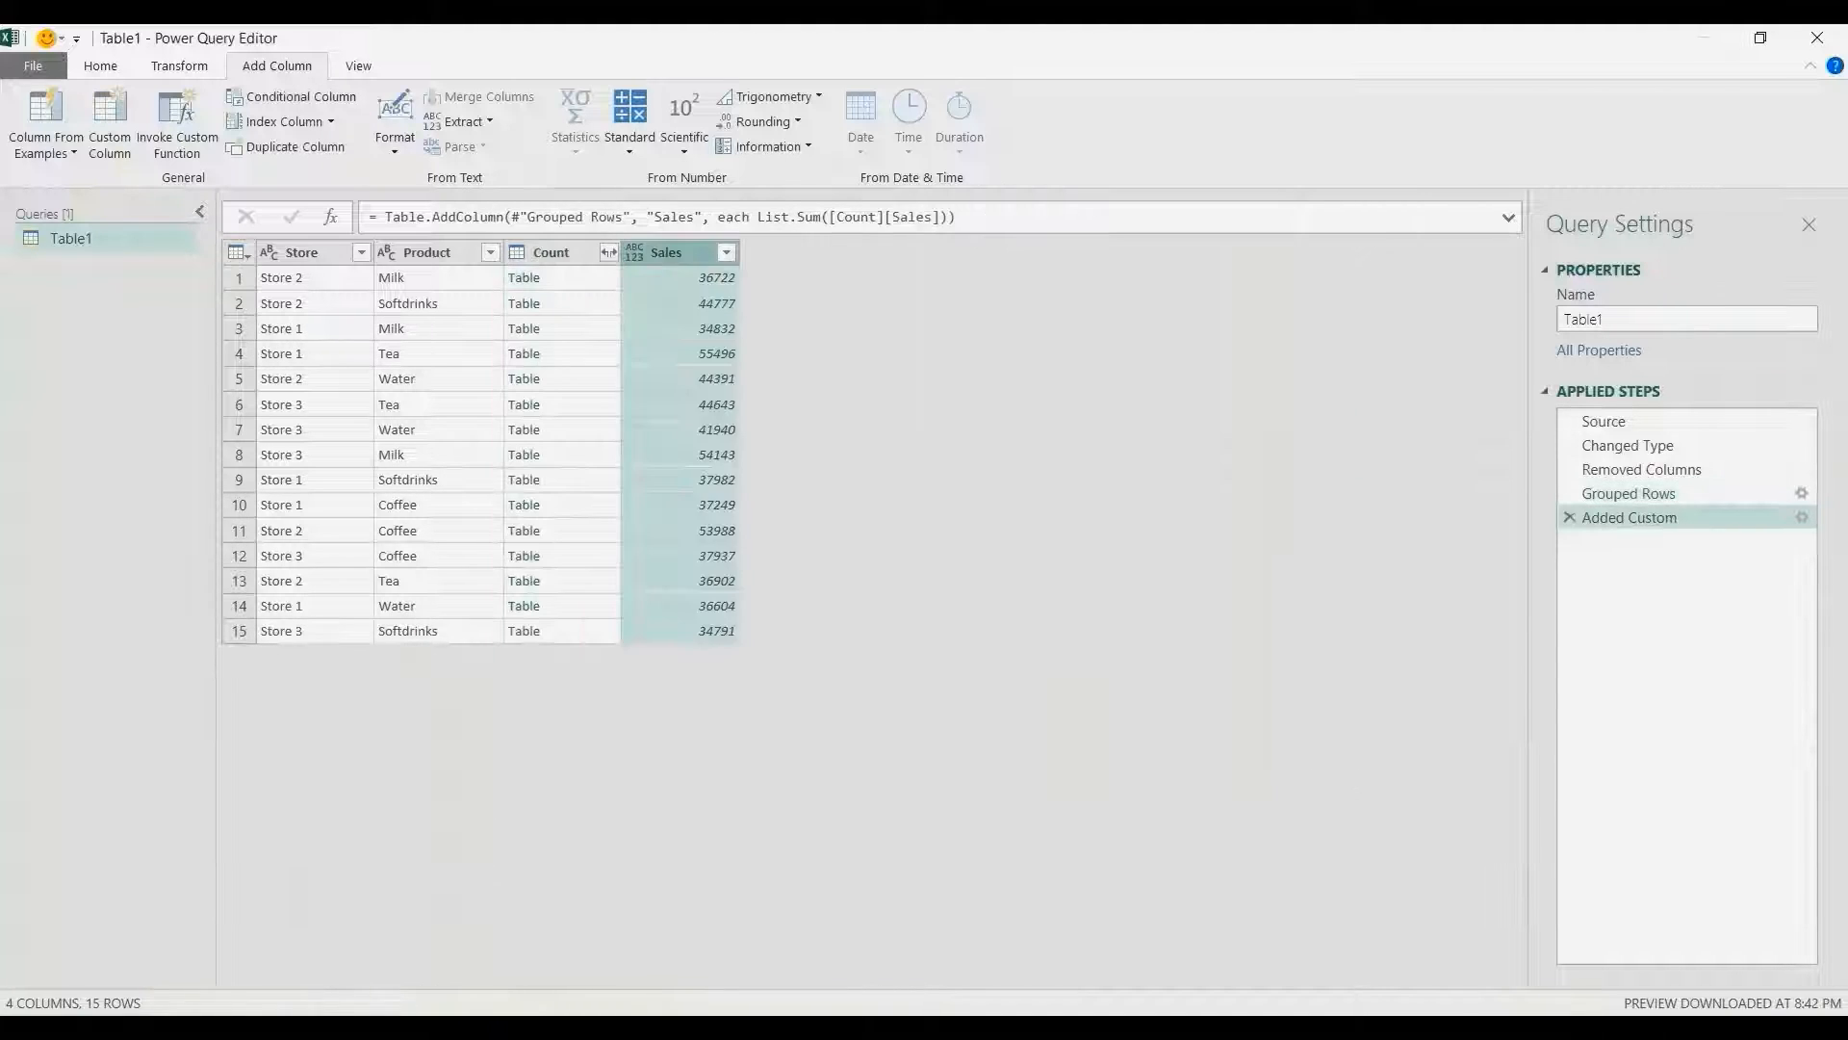
click(680, 278)
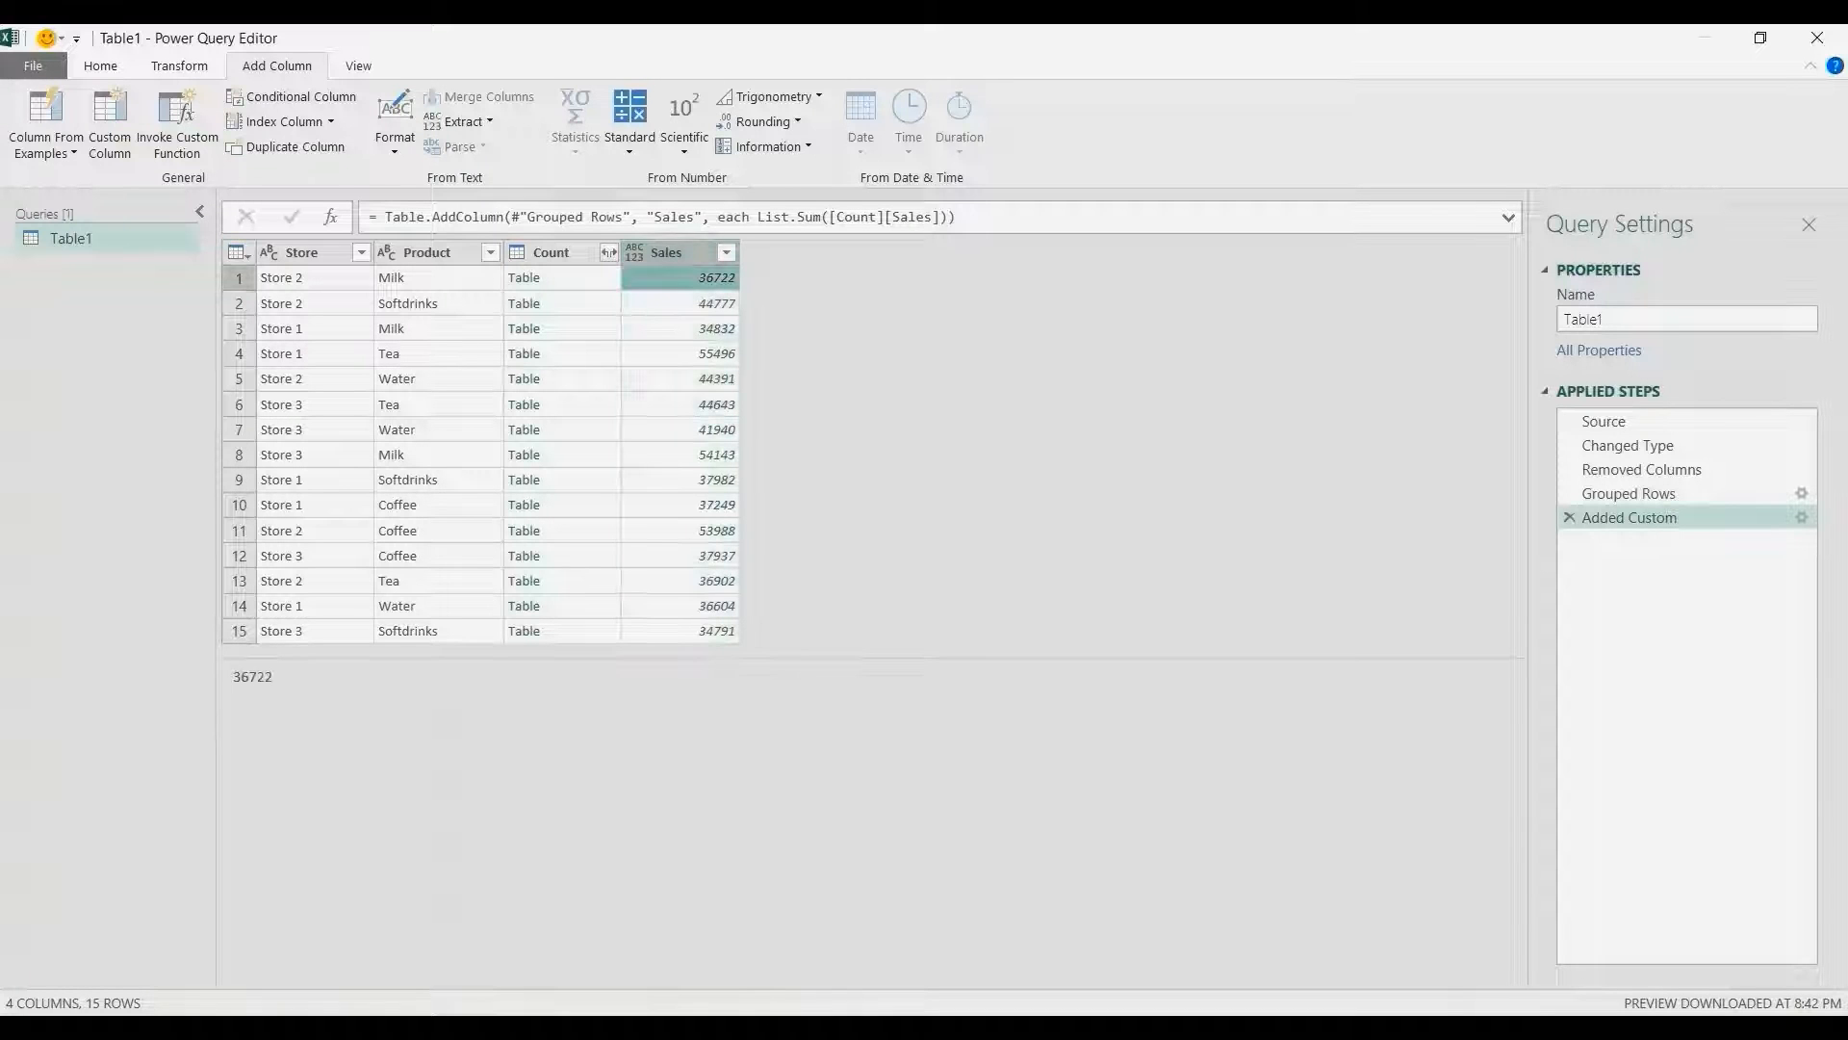
click(679, 303)
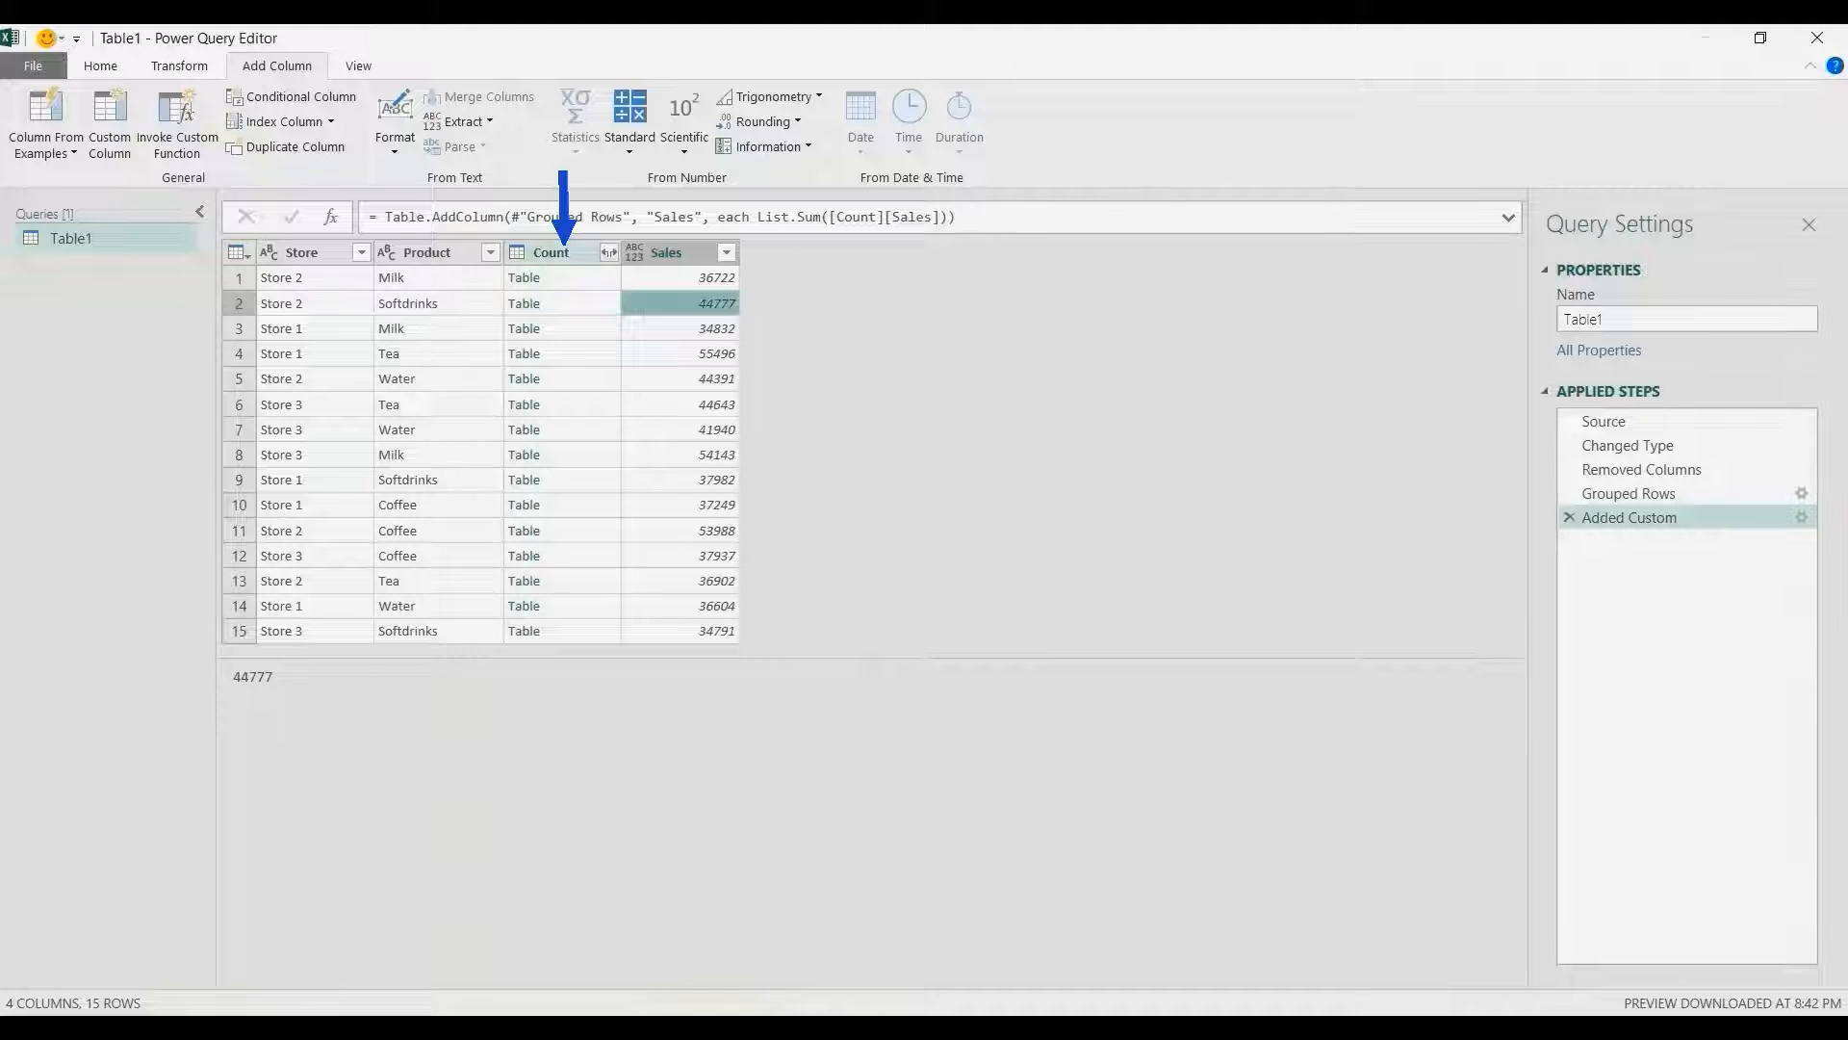
- Remove the Count column of nested tables from the query
click(563, 252)
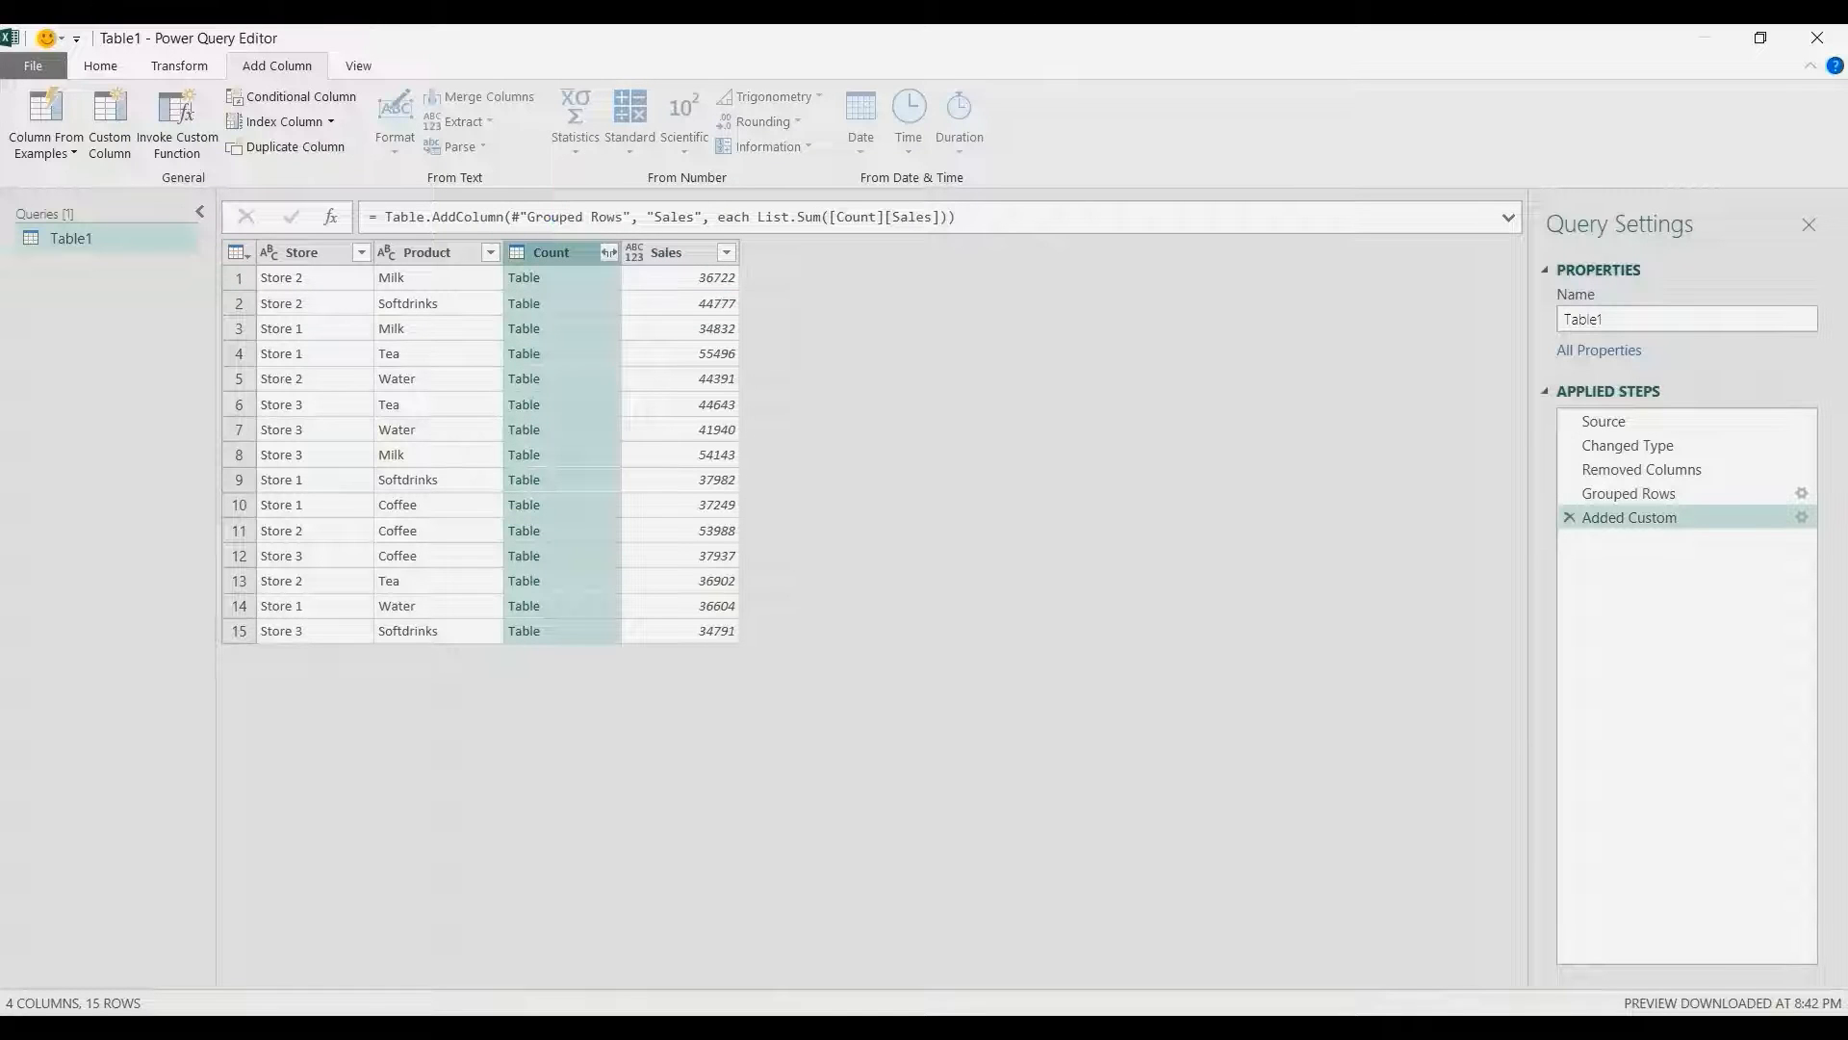
right_click(562, 252)
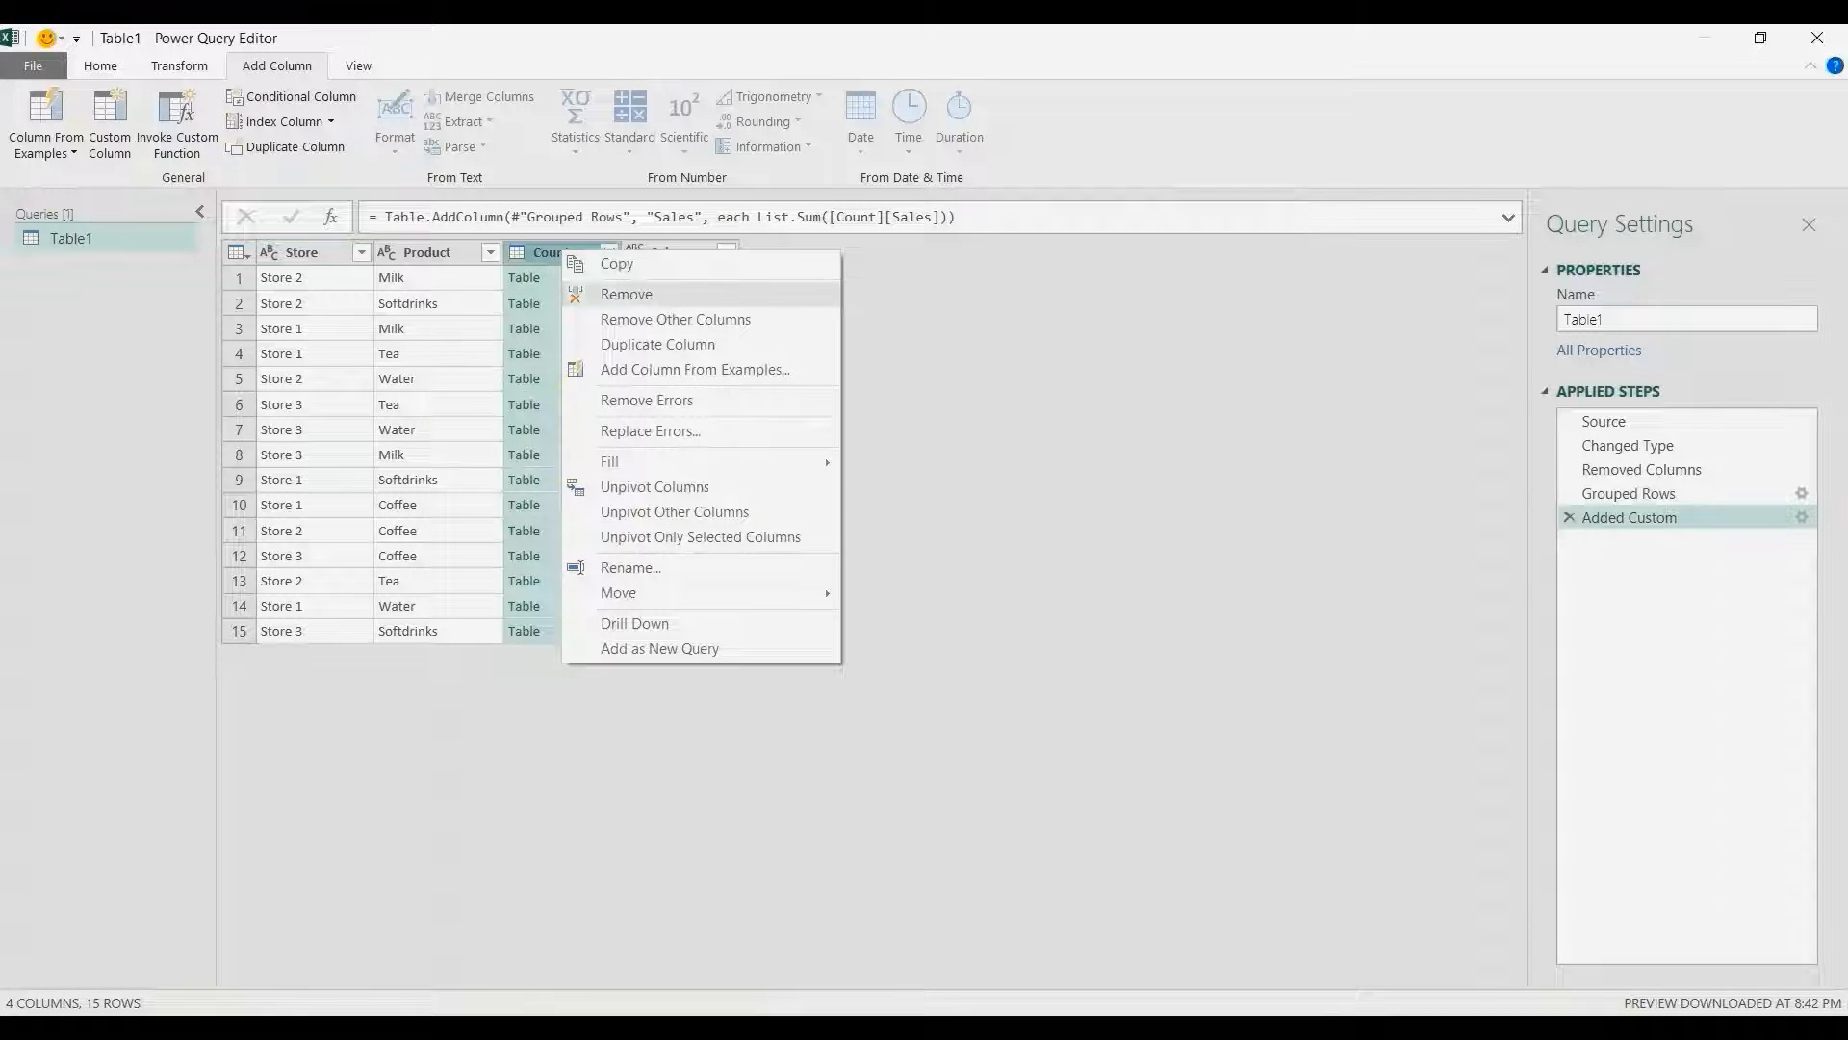
click(626, 294)
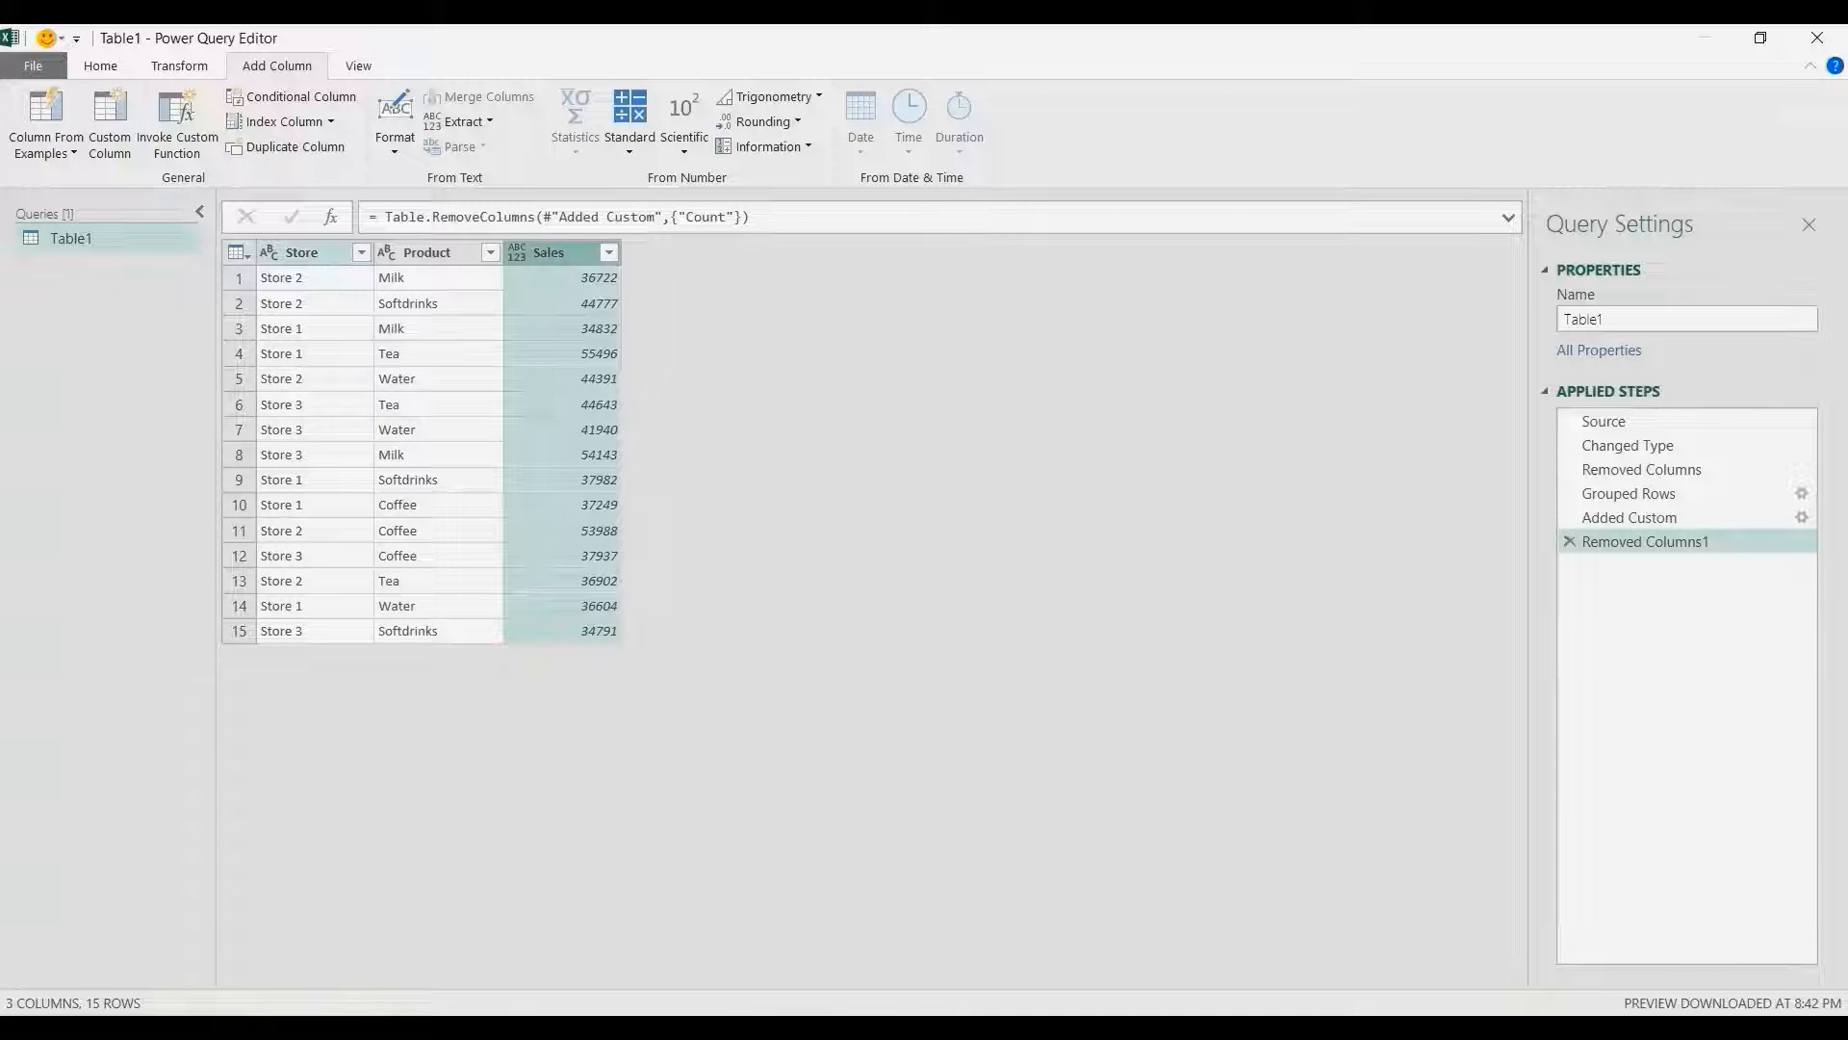
- Group the rows by Store alone with the All Rows operation, and preview Store 2's nested table in a slightly taller preview area
click(303, 253)
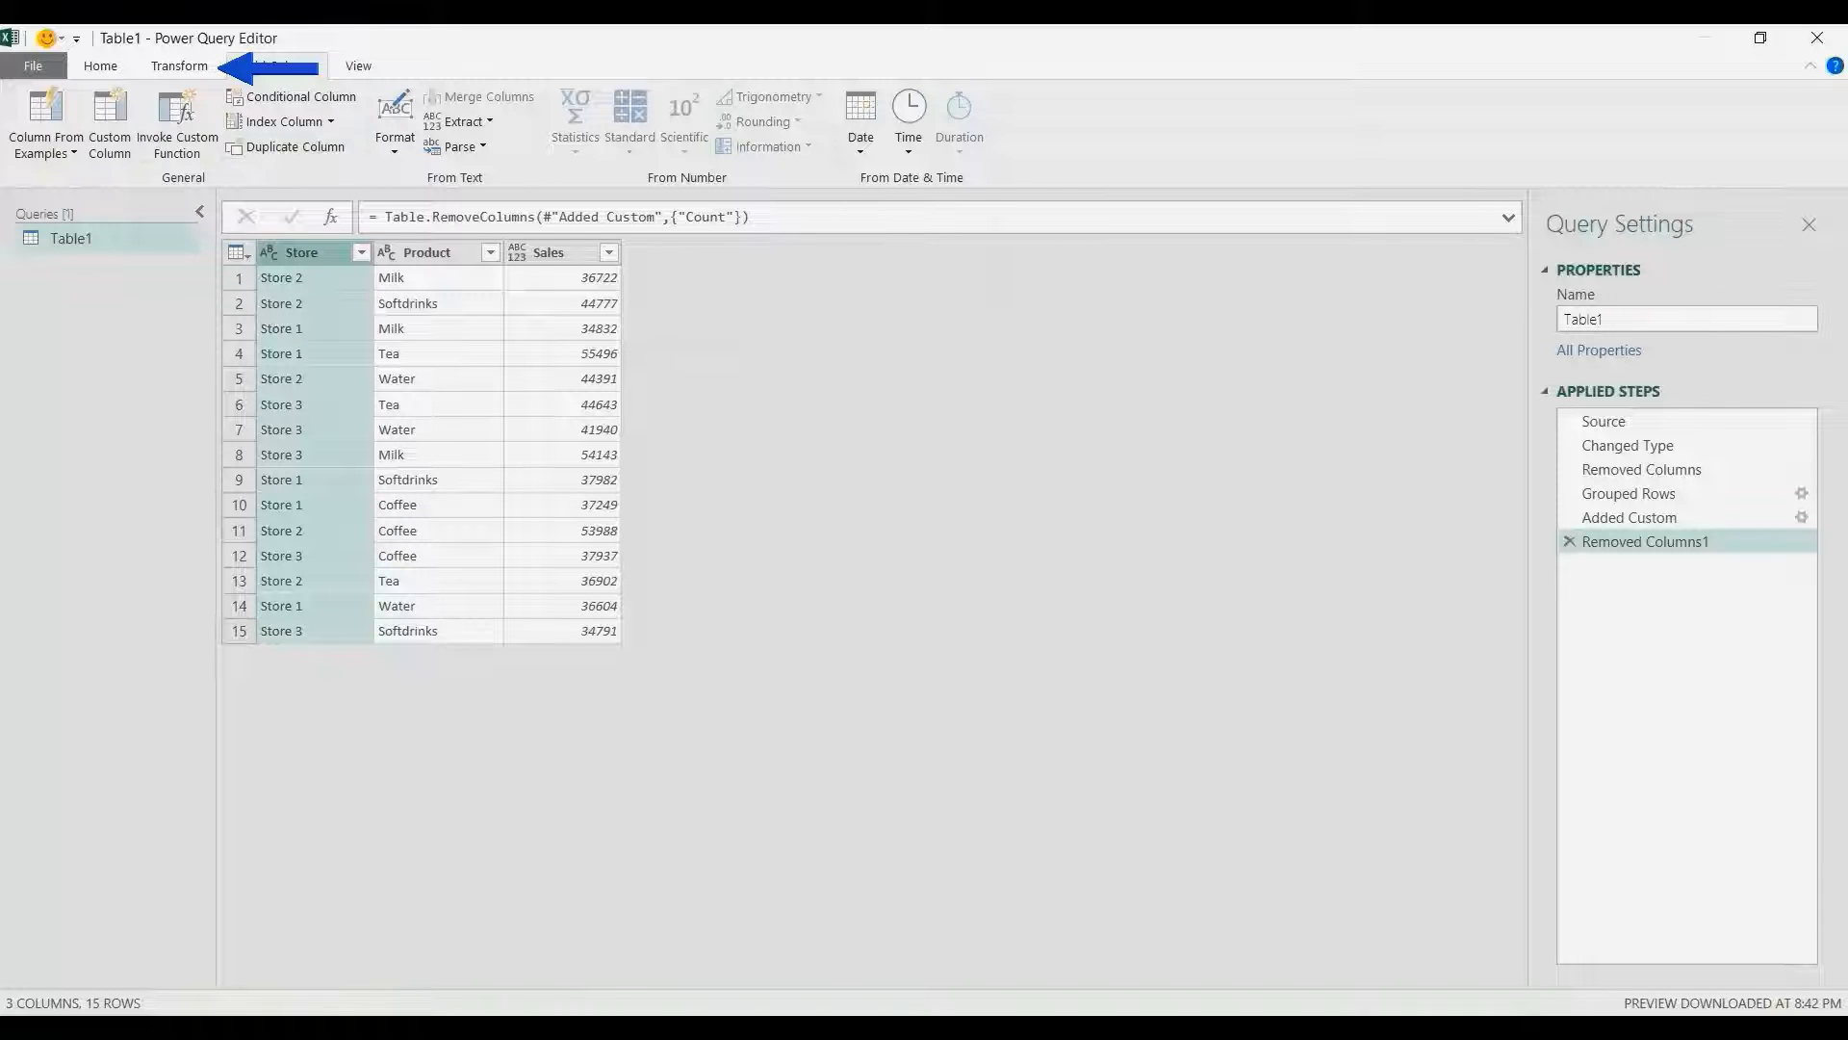
click(179, 66)
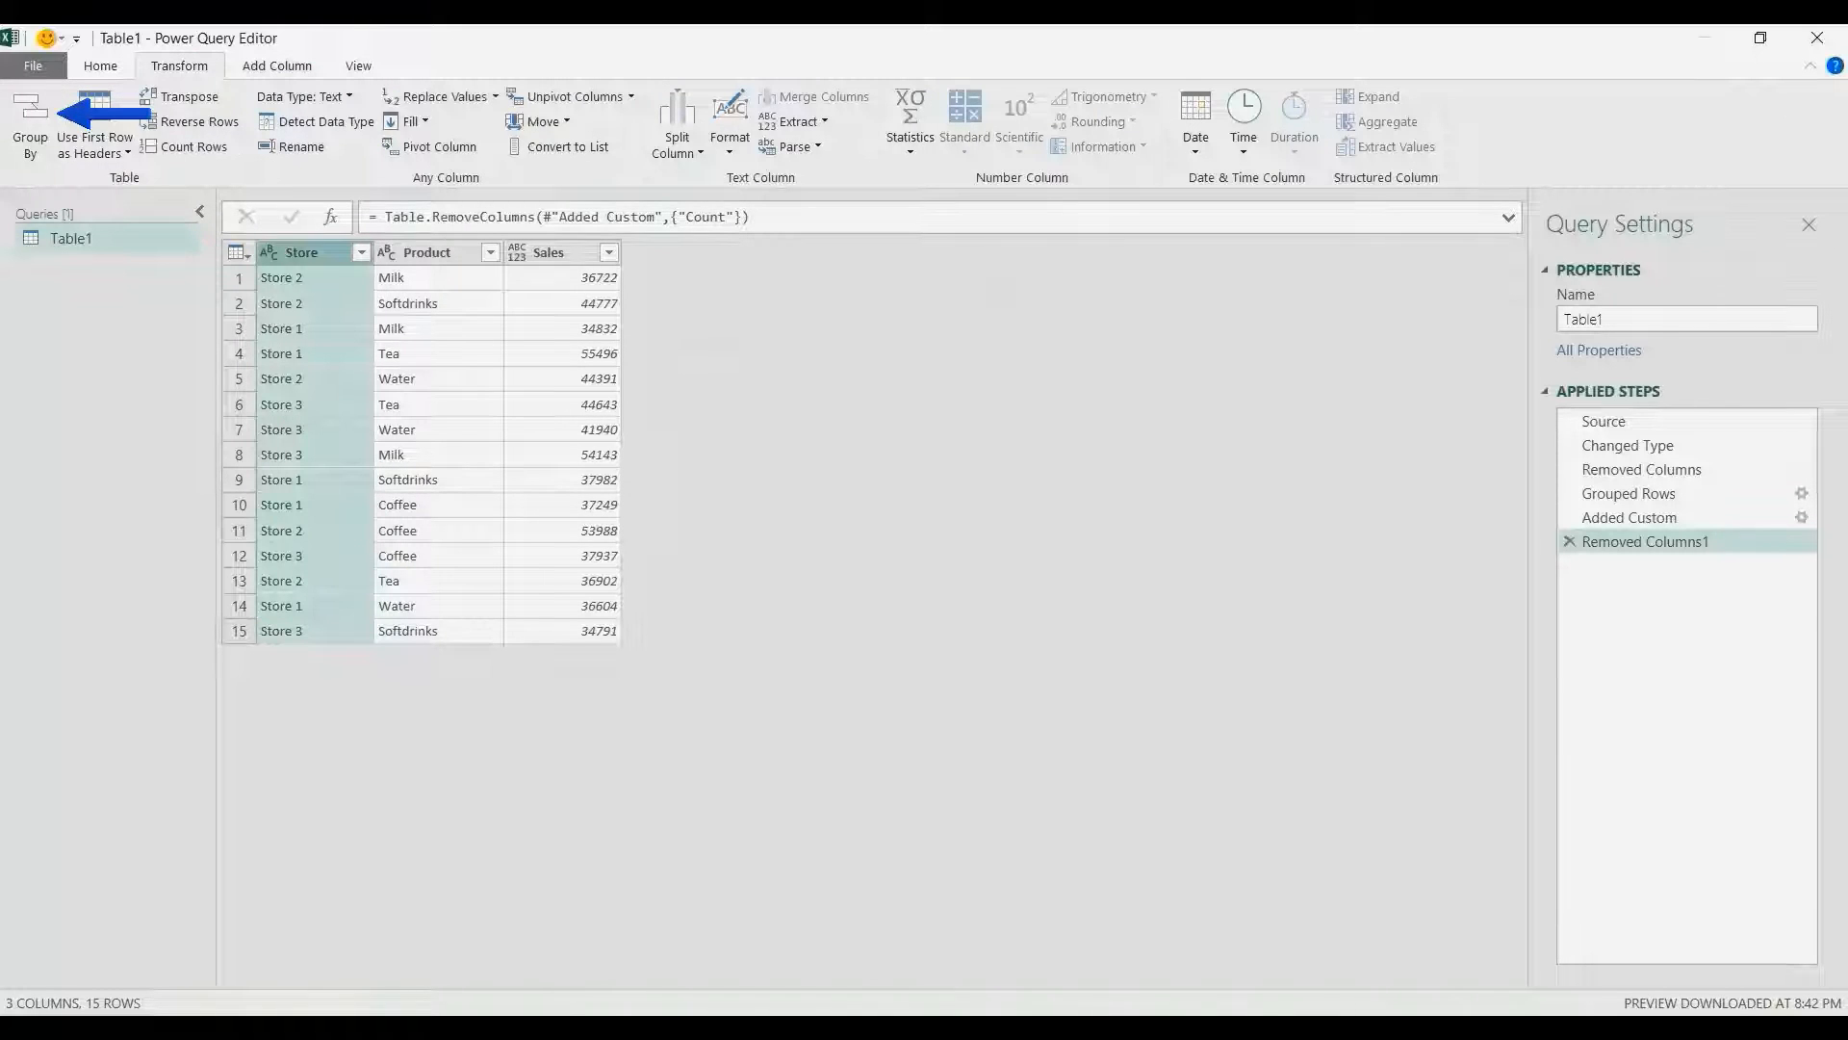
click(29, 123)
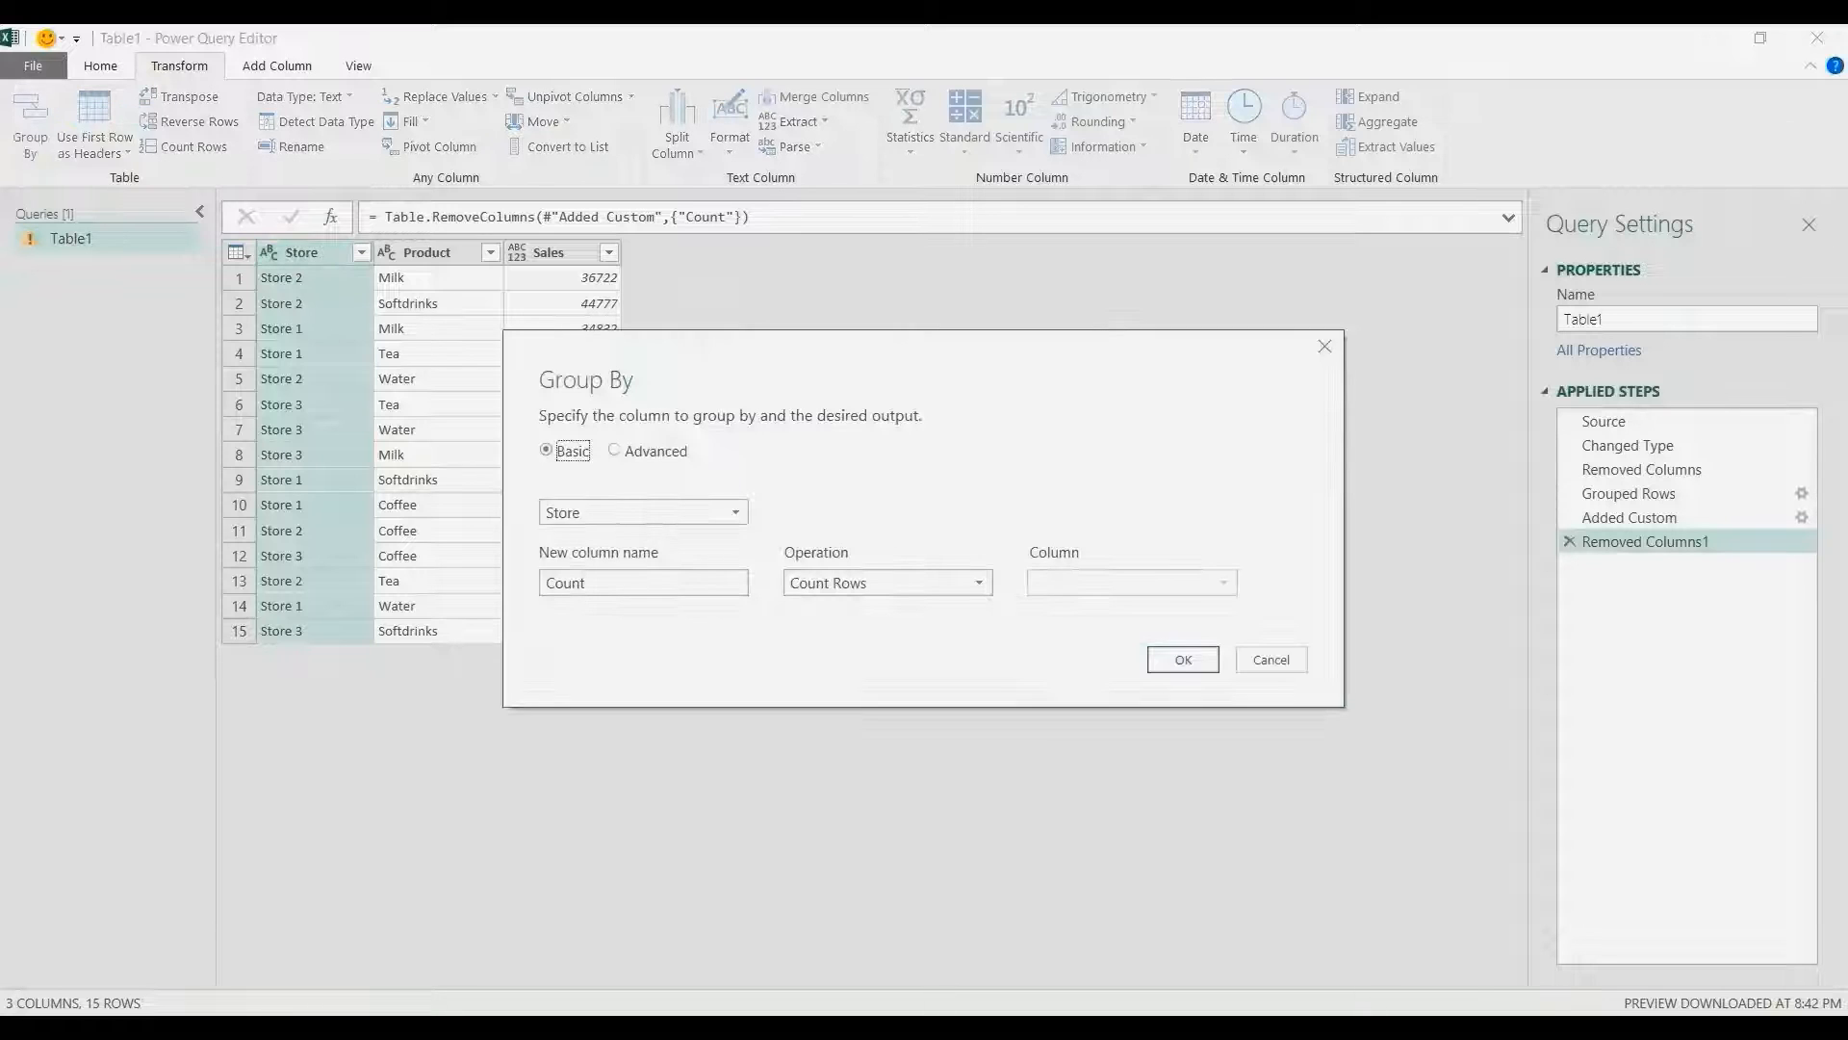
click(888, 582)
click(888, 777)
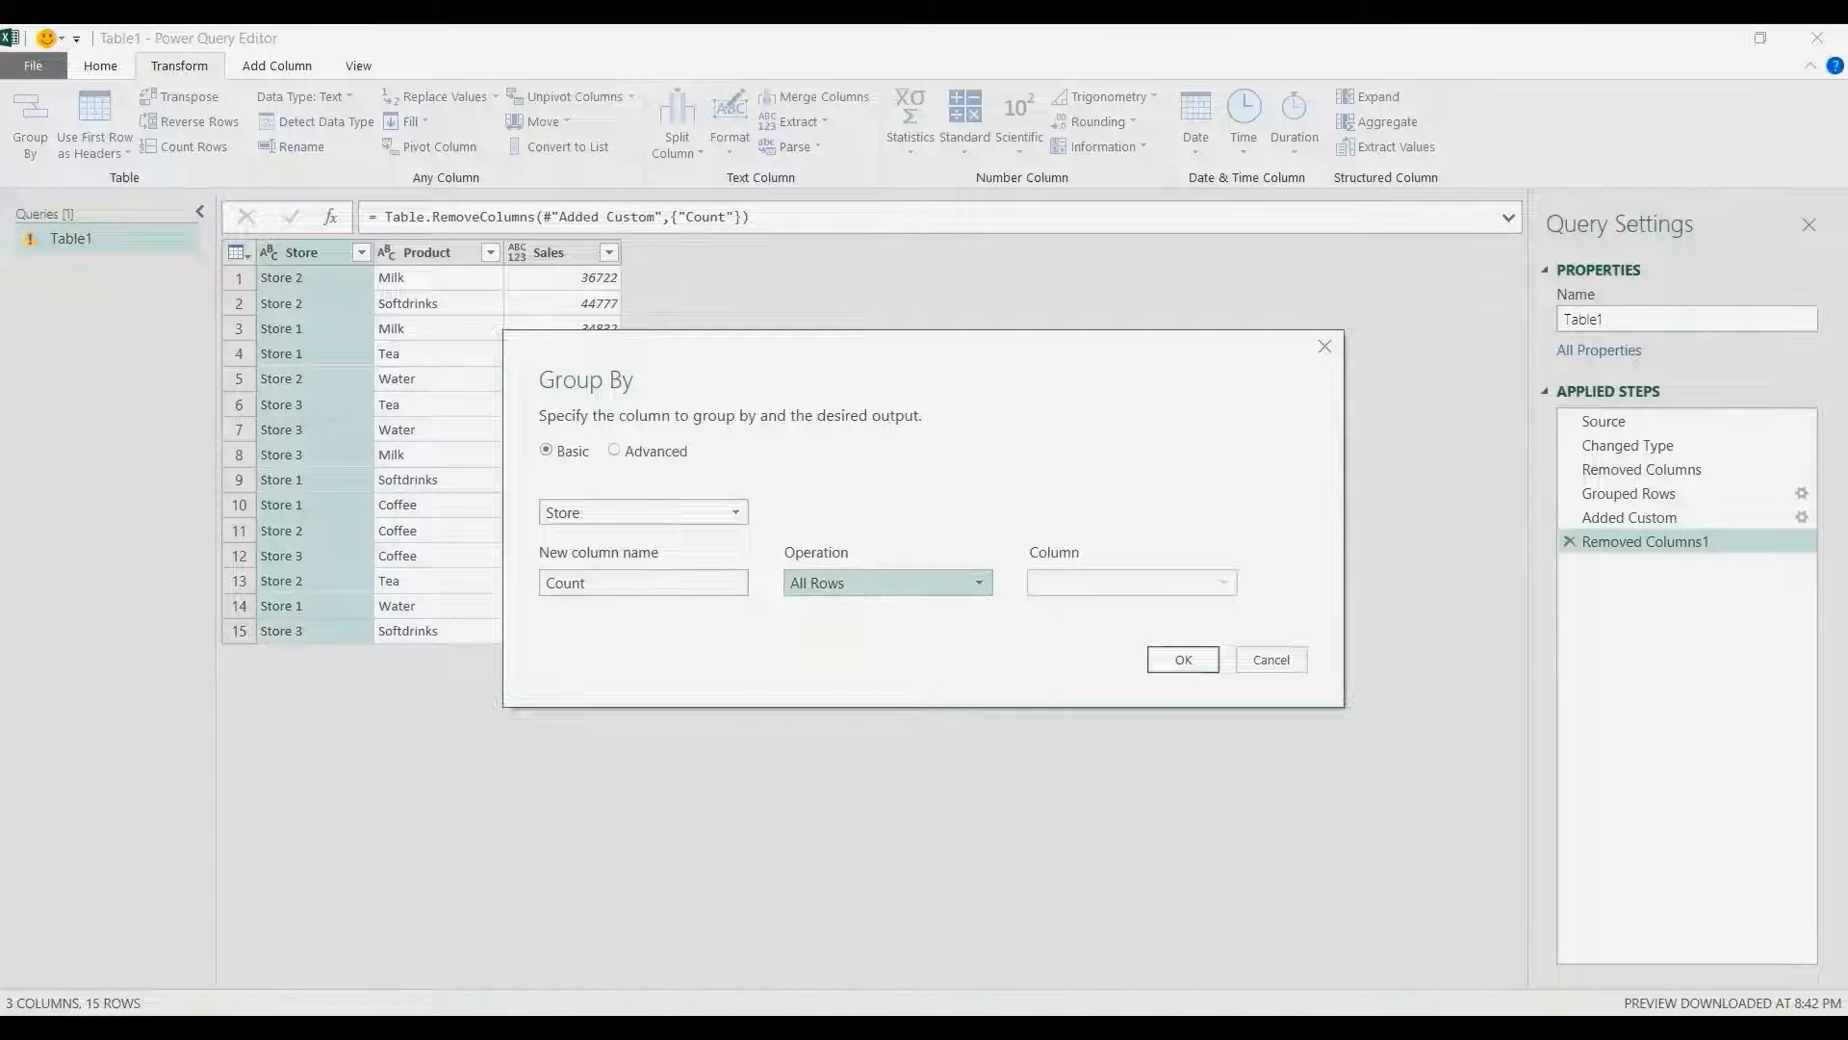
key(Return)
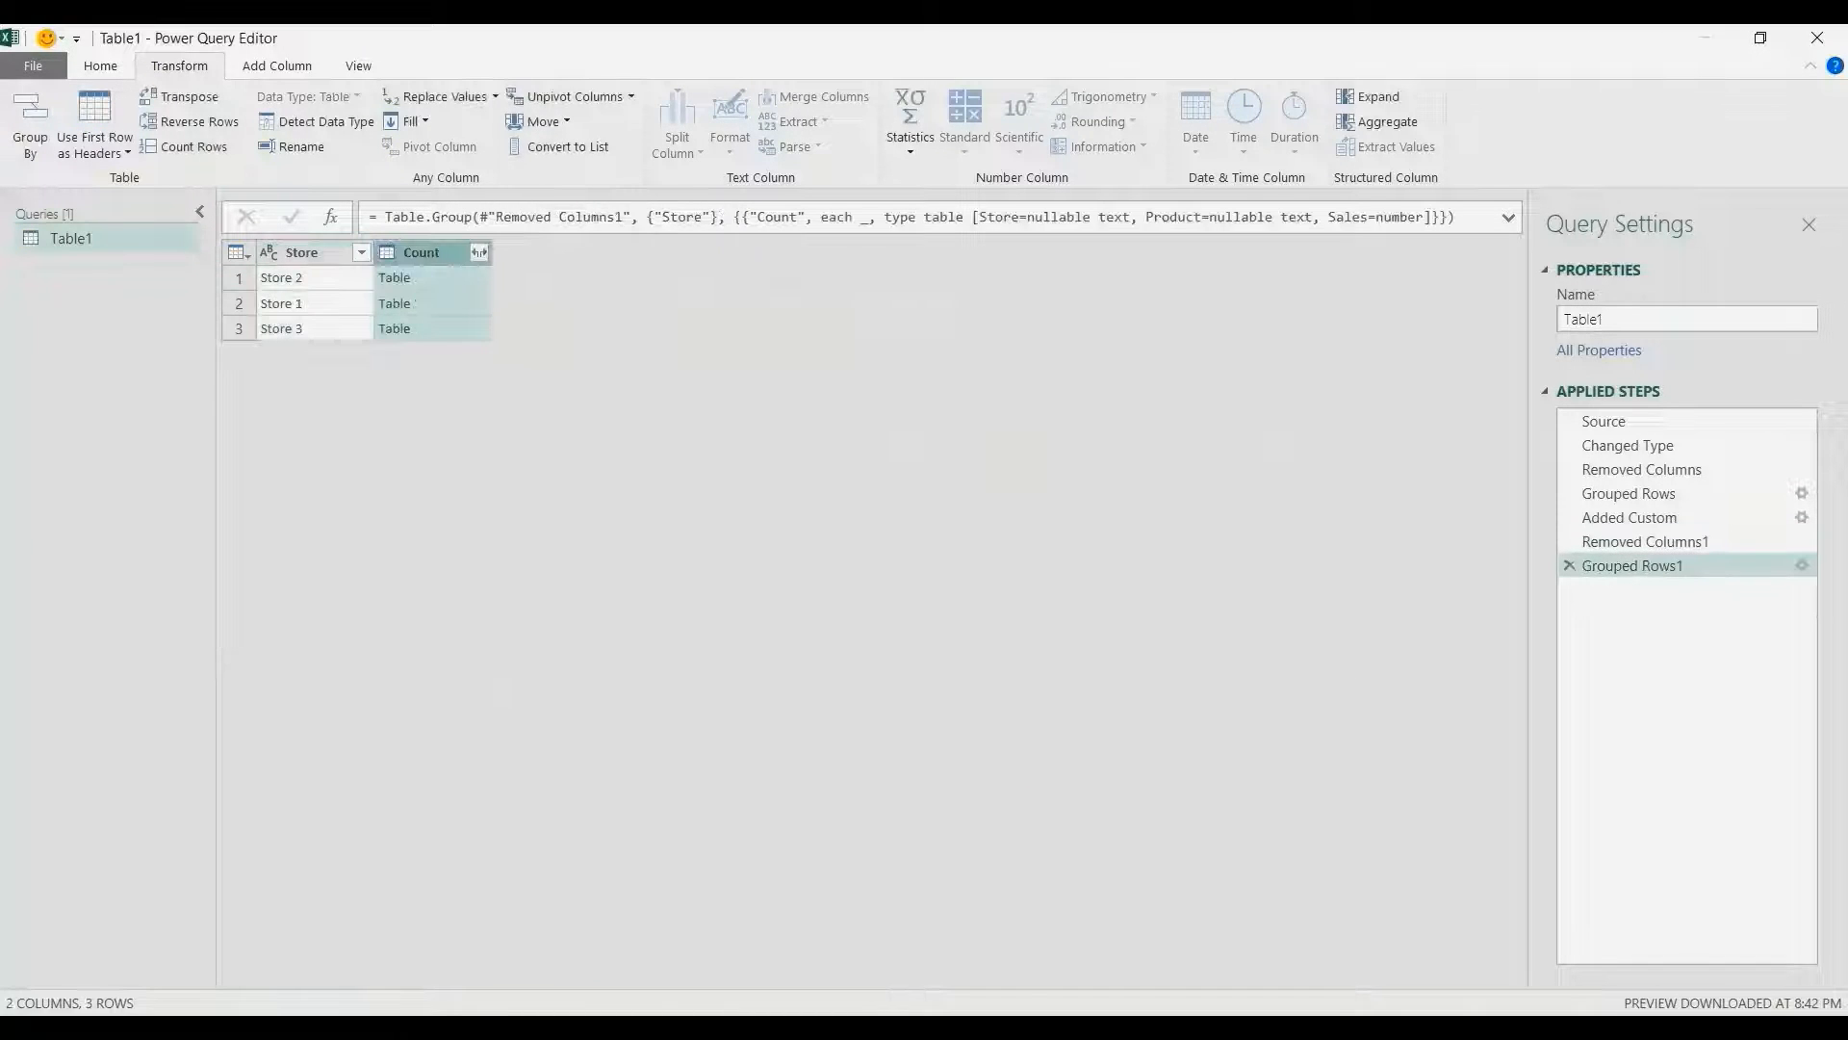
click(443, 278)
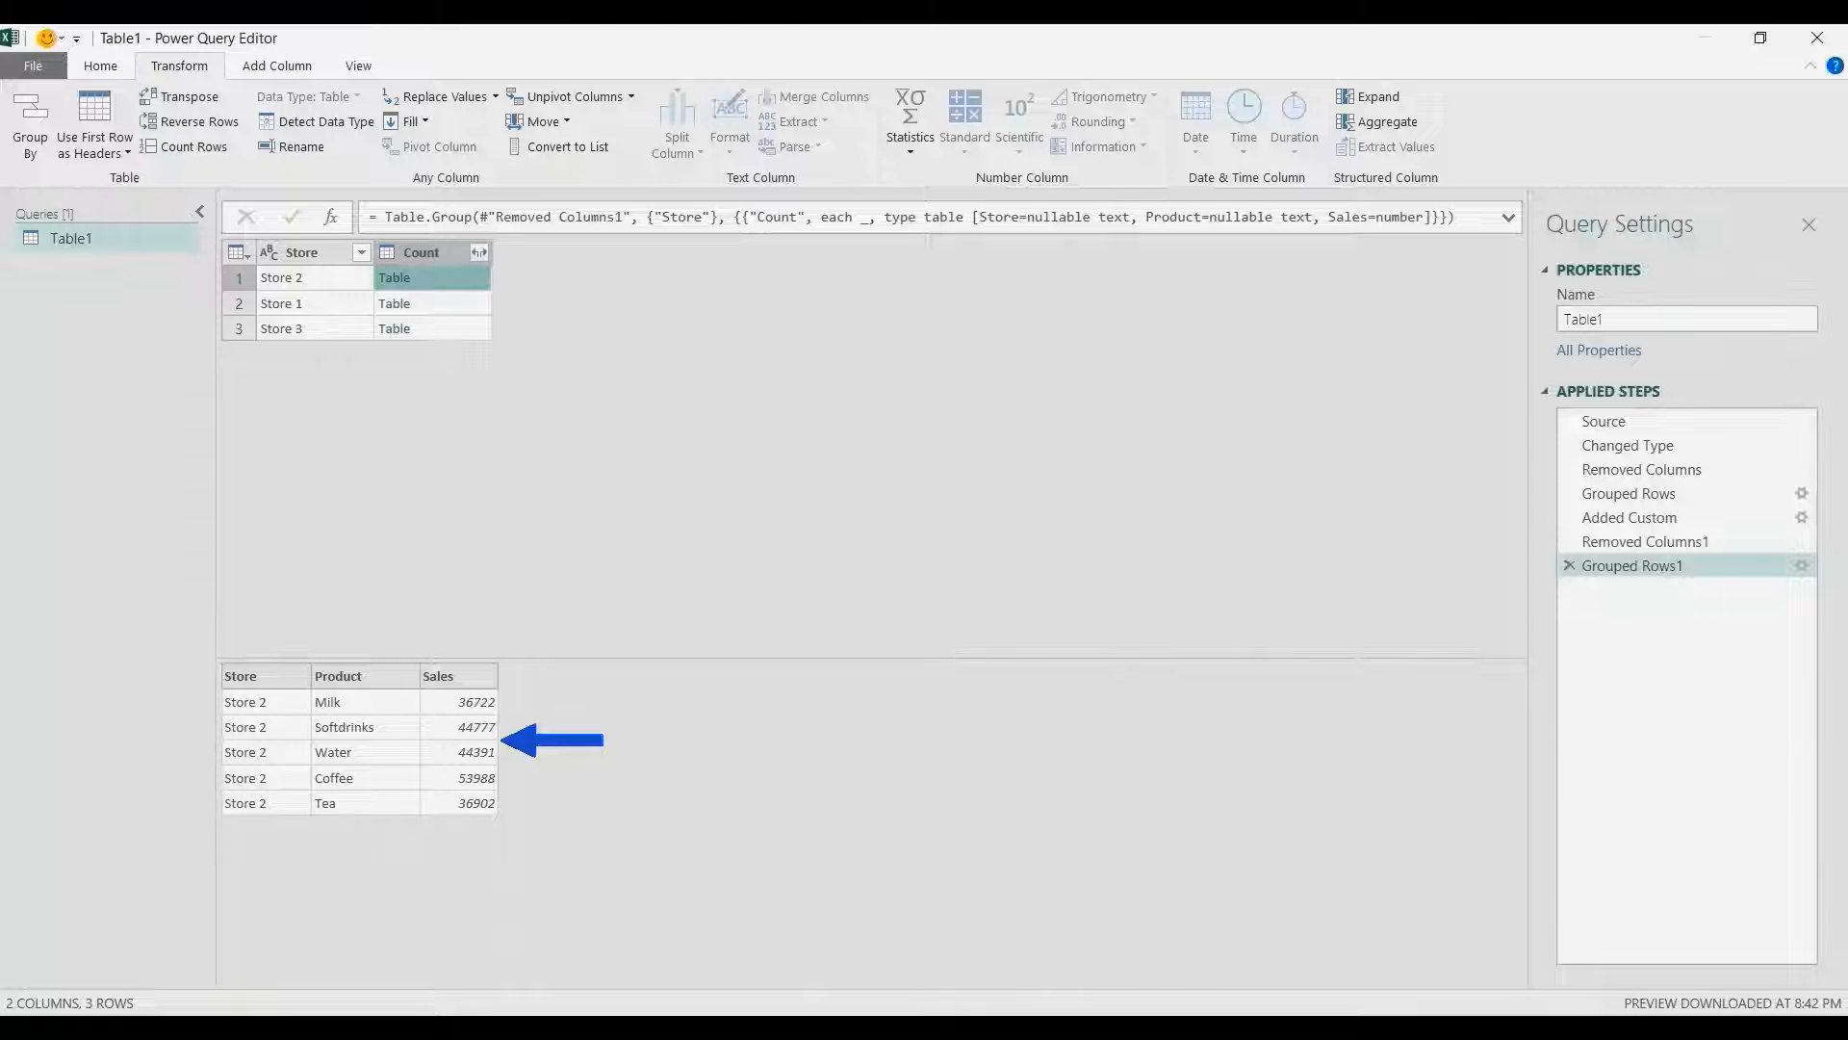
drag(872, 658, 872, 622)
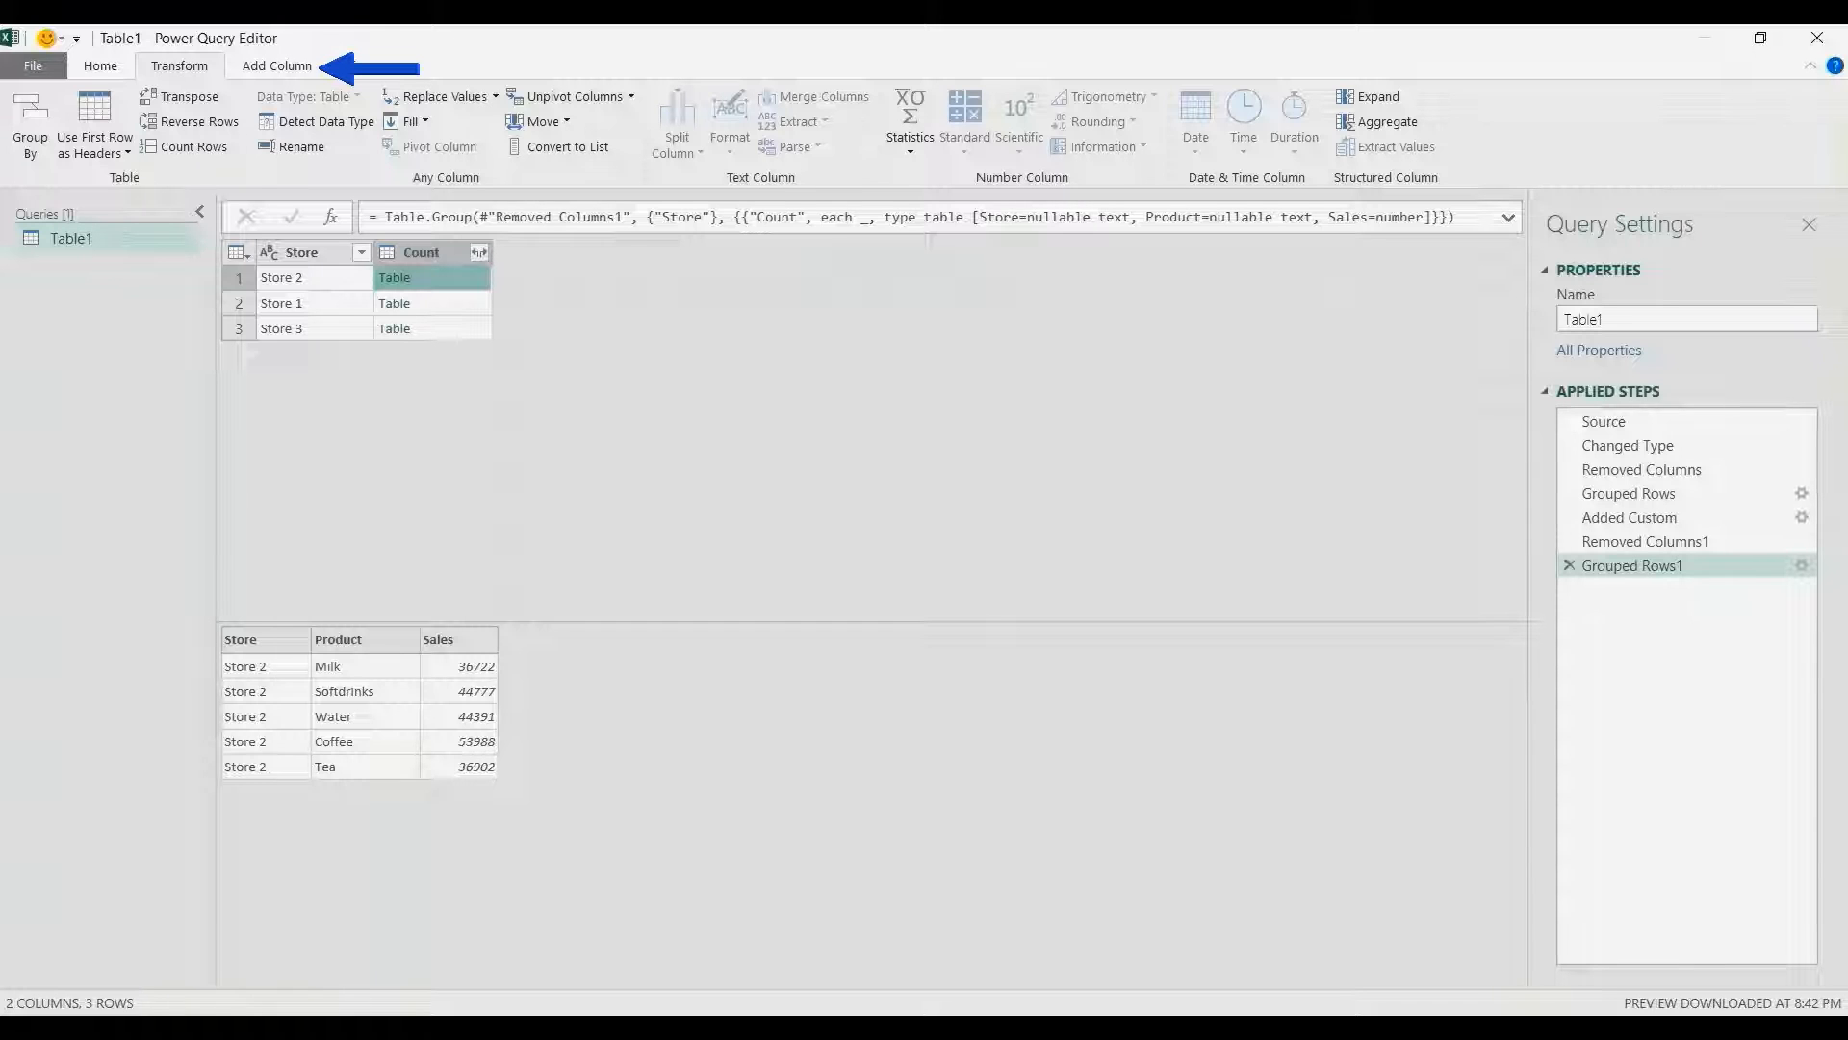
- Add a custom column with the formula =Table.Sort([Count],{"Sales", Order.Descending}) and preview its first nested table
click(278, 66)
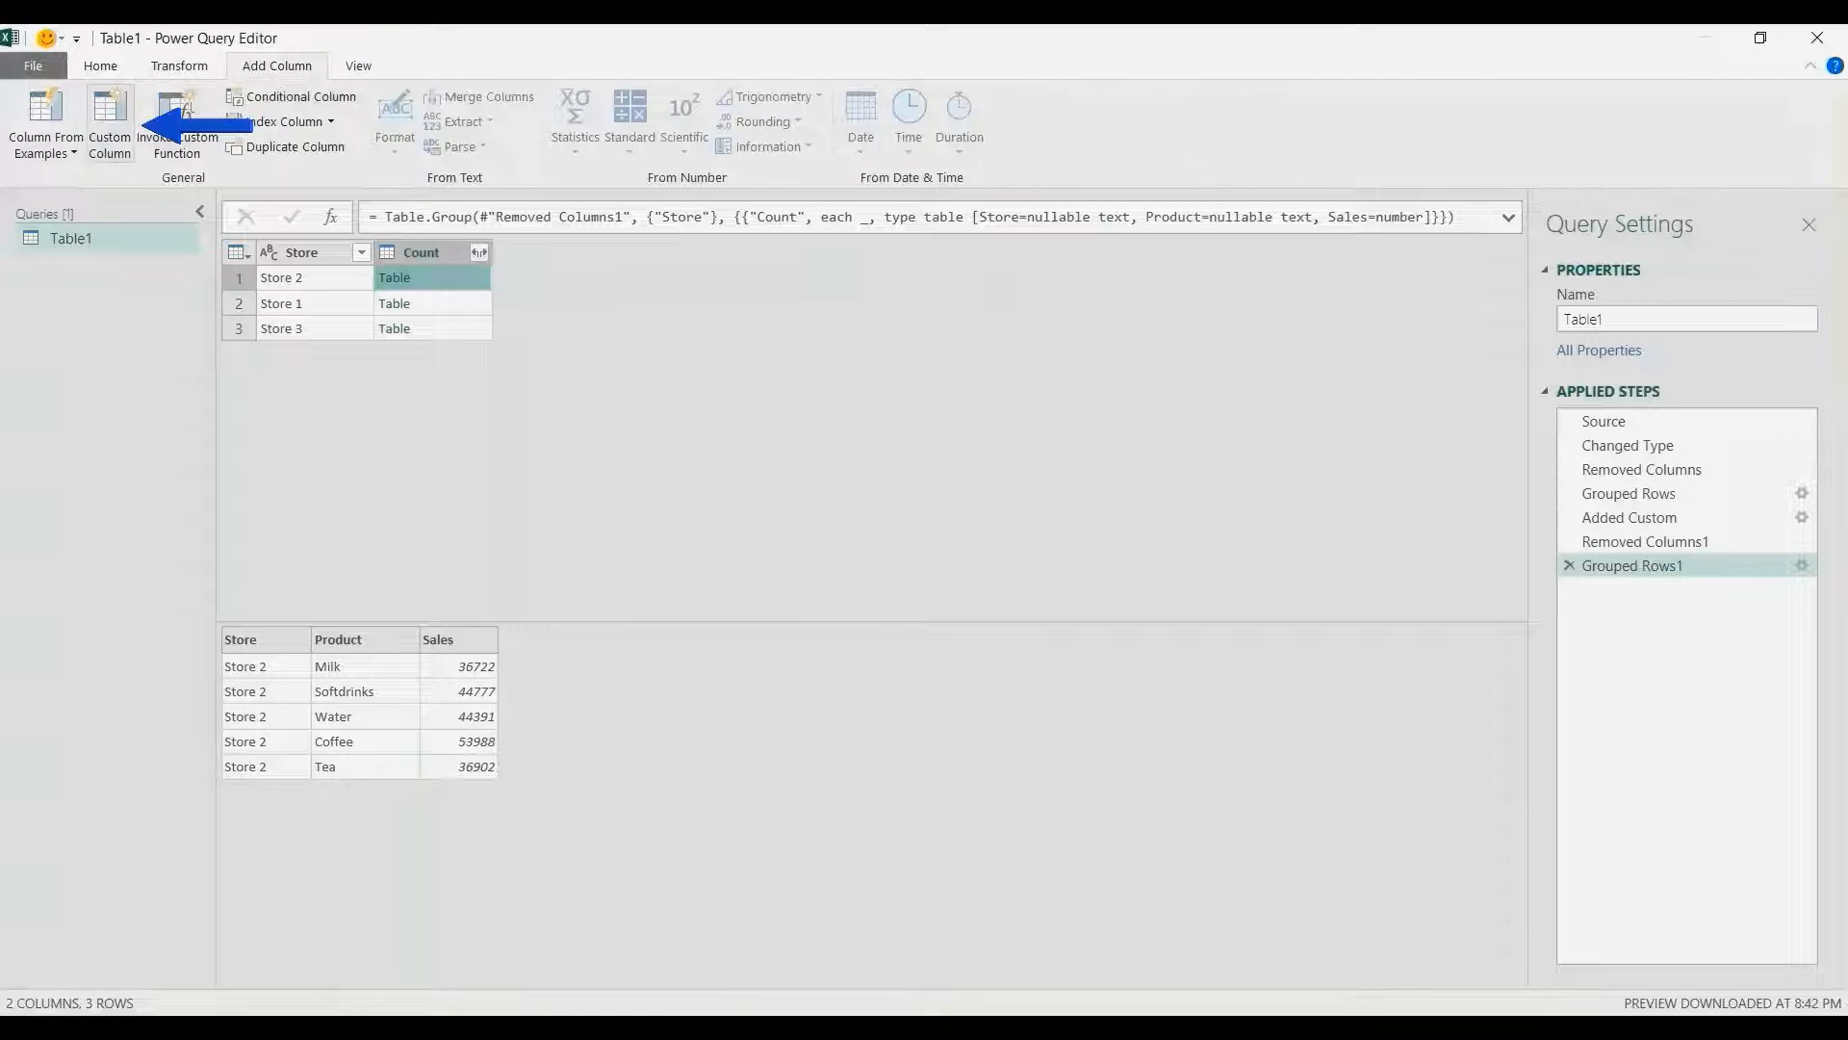
click(110, 117)
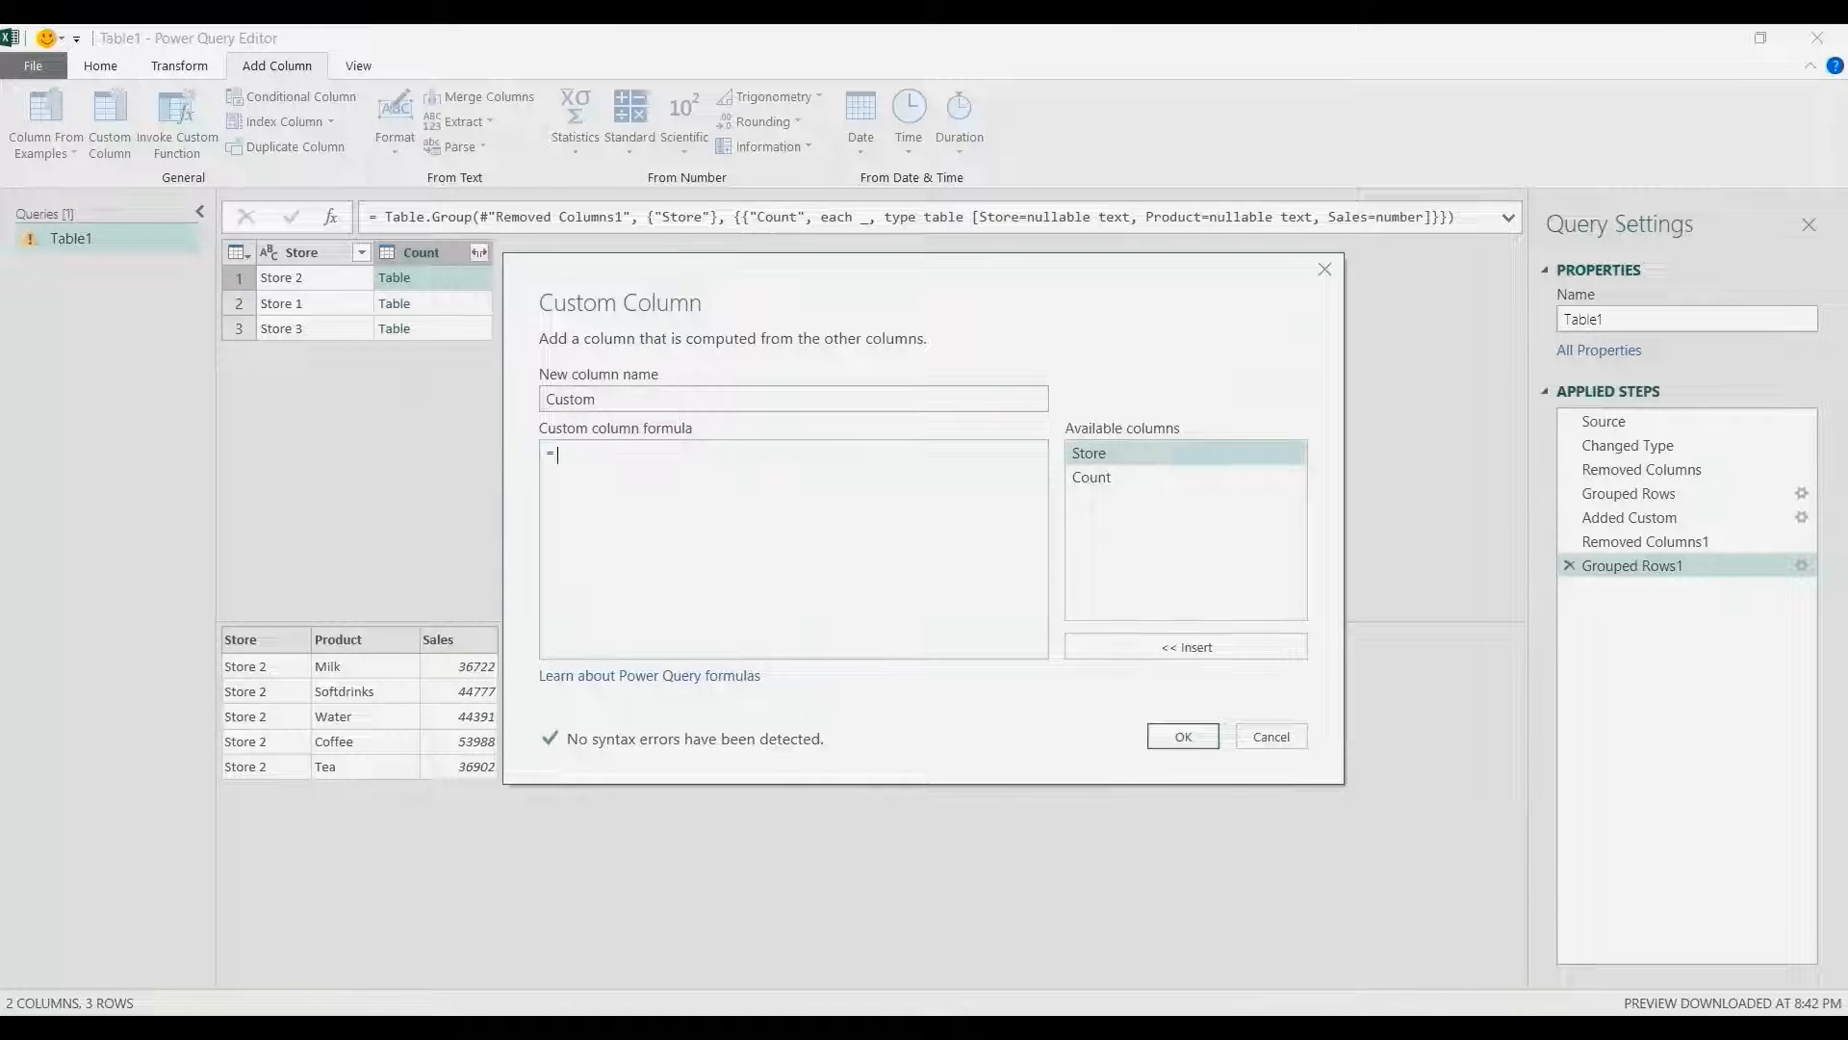
text(Table.Sort)
text(()
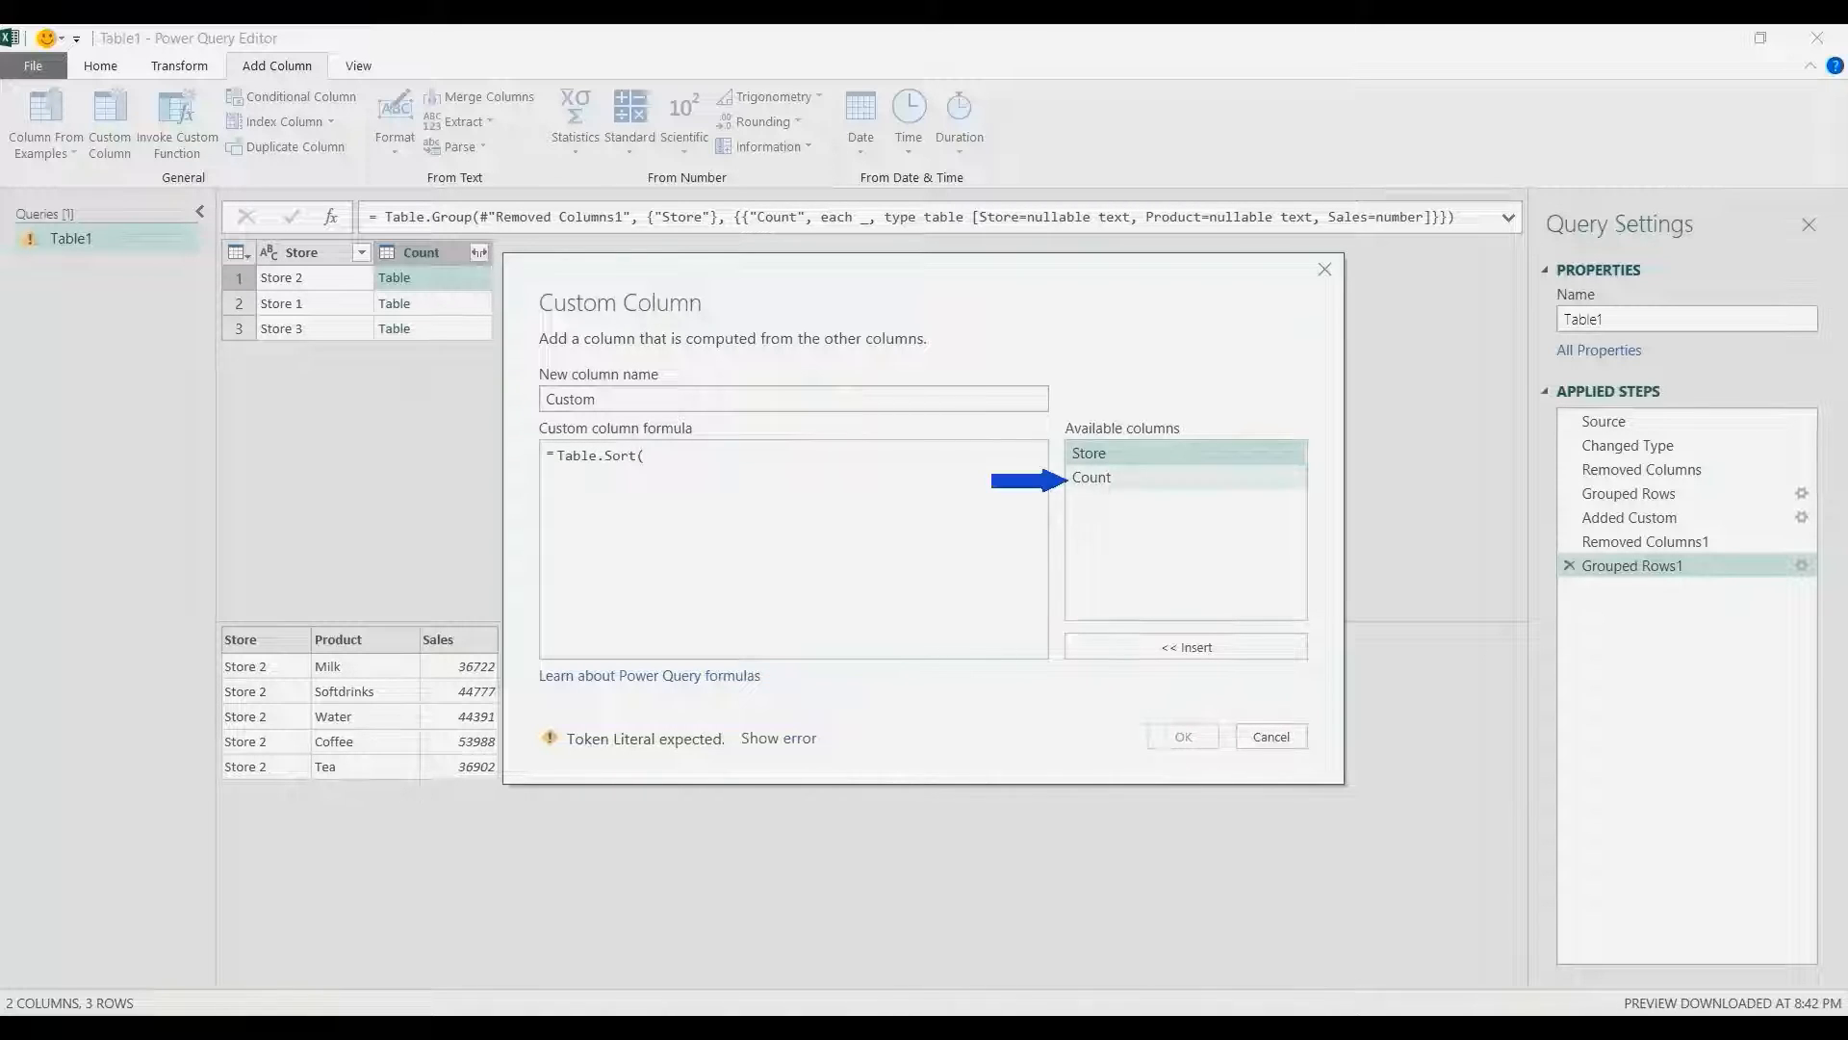
double_click(1092, 477)
text(,)
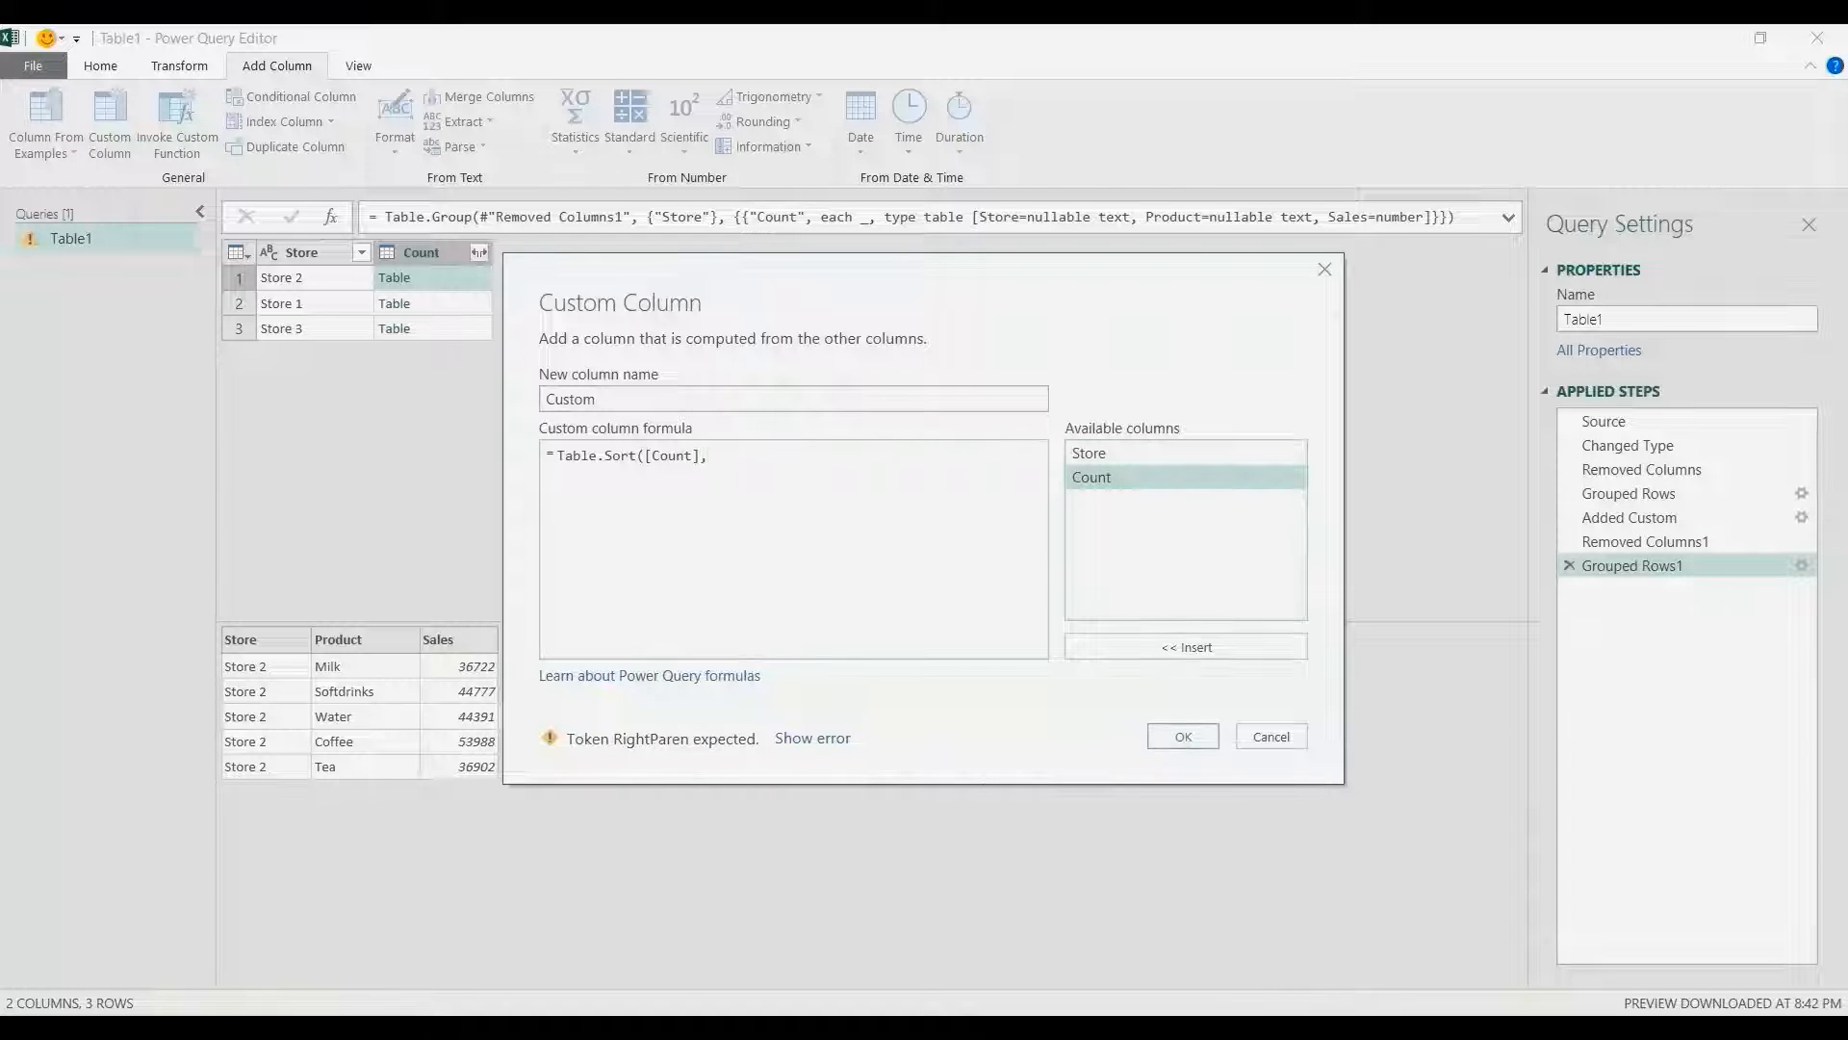
text({)
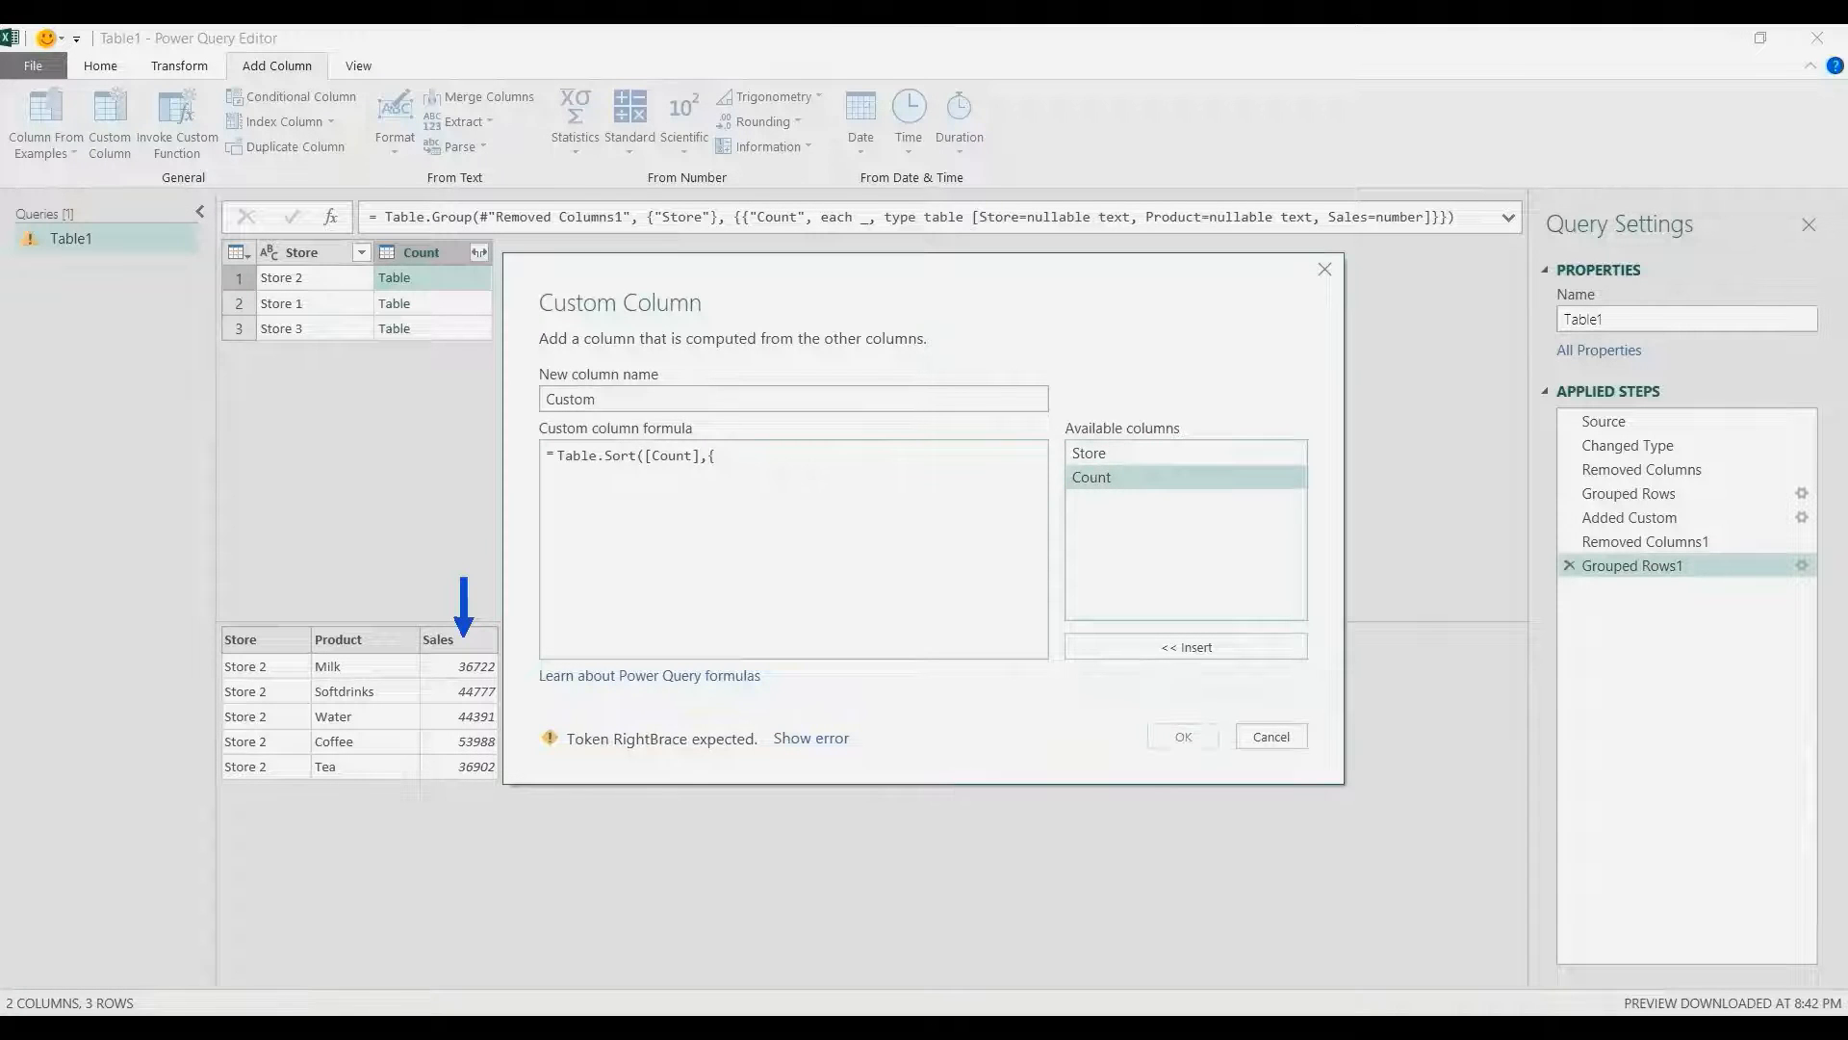
text("Sales)
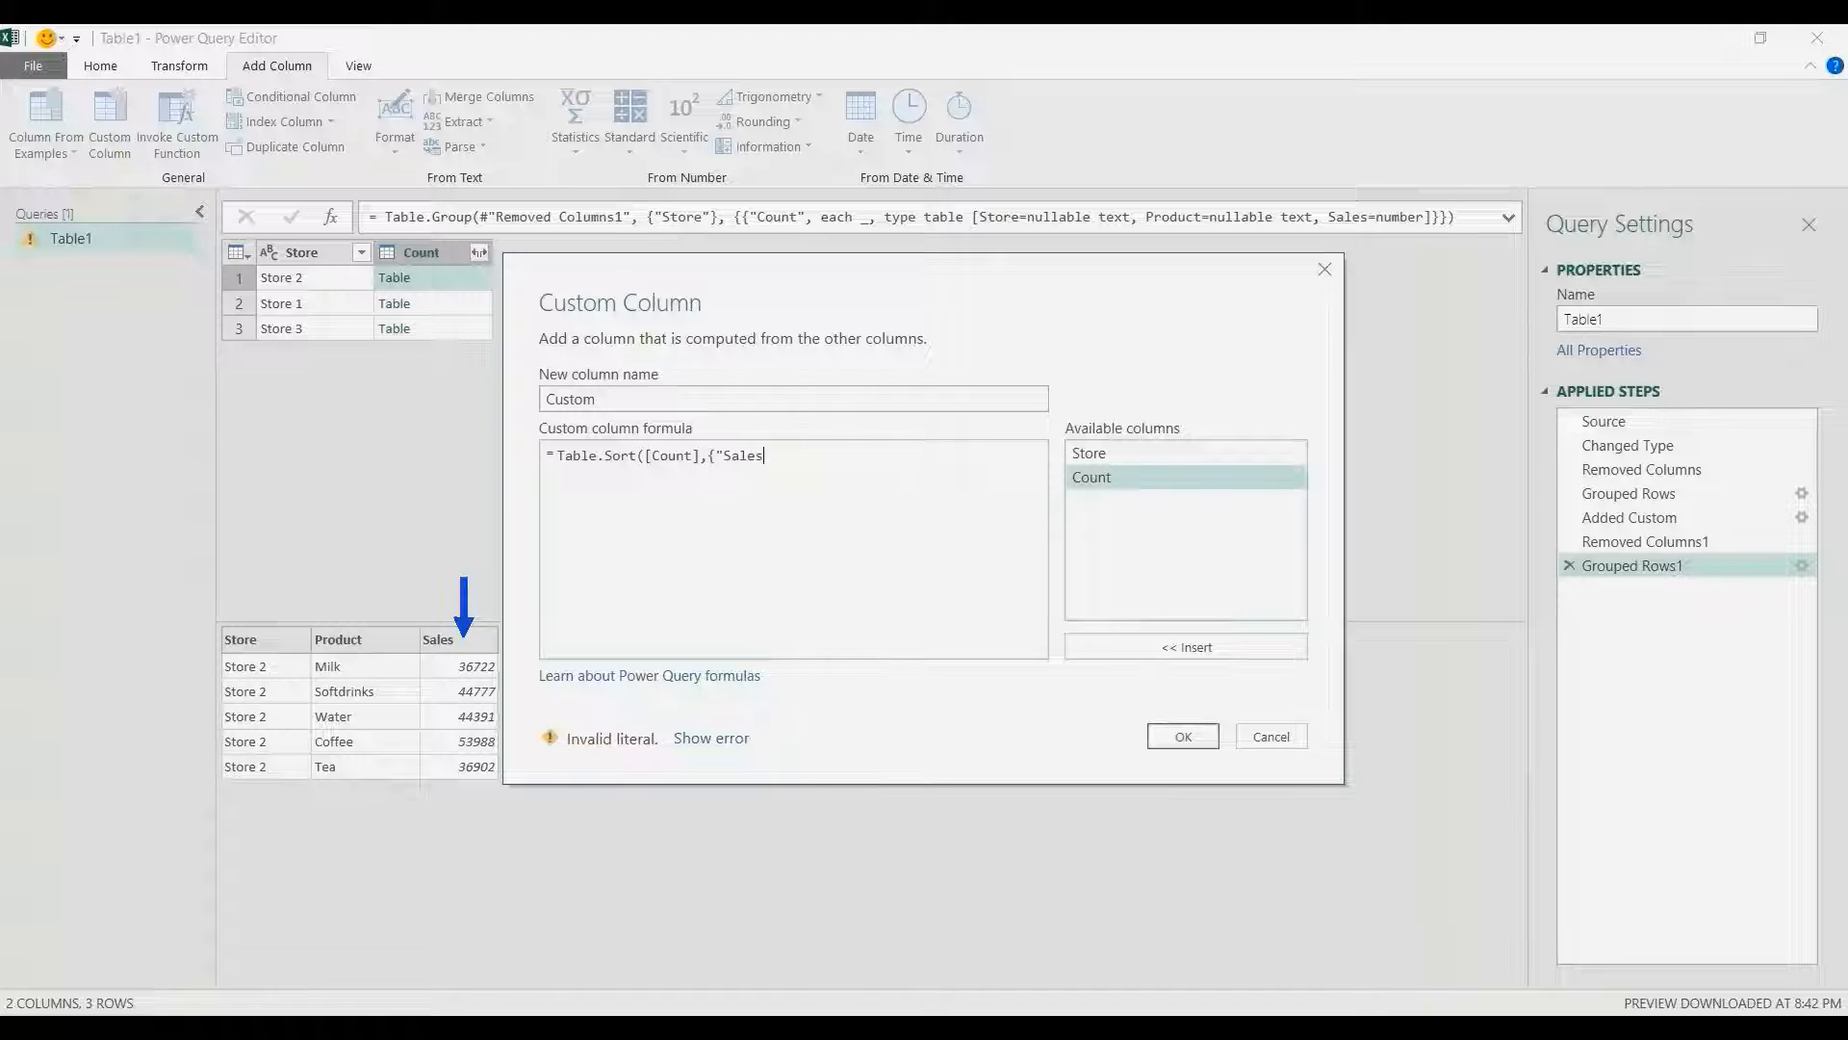
text(",)
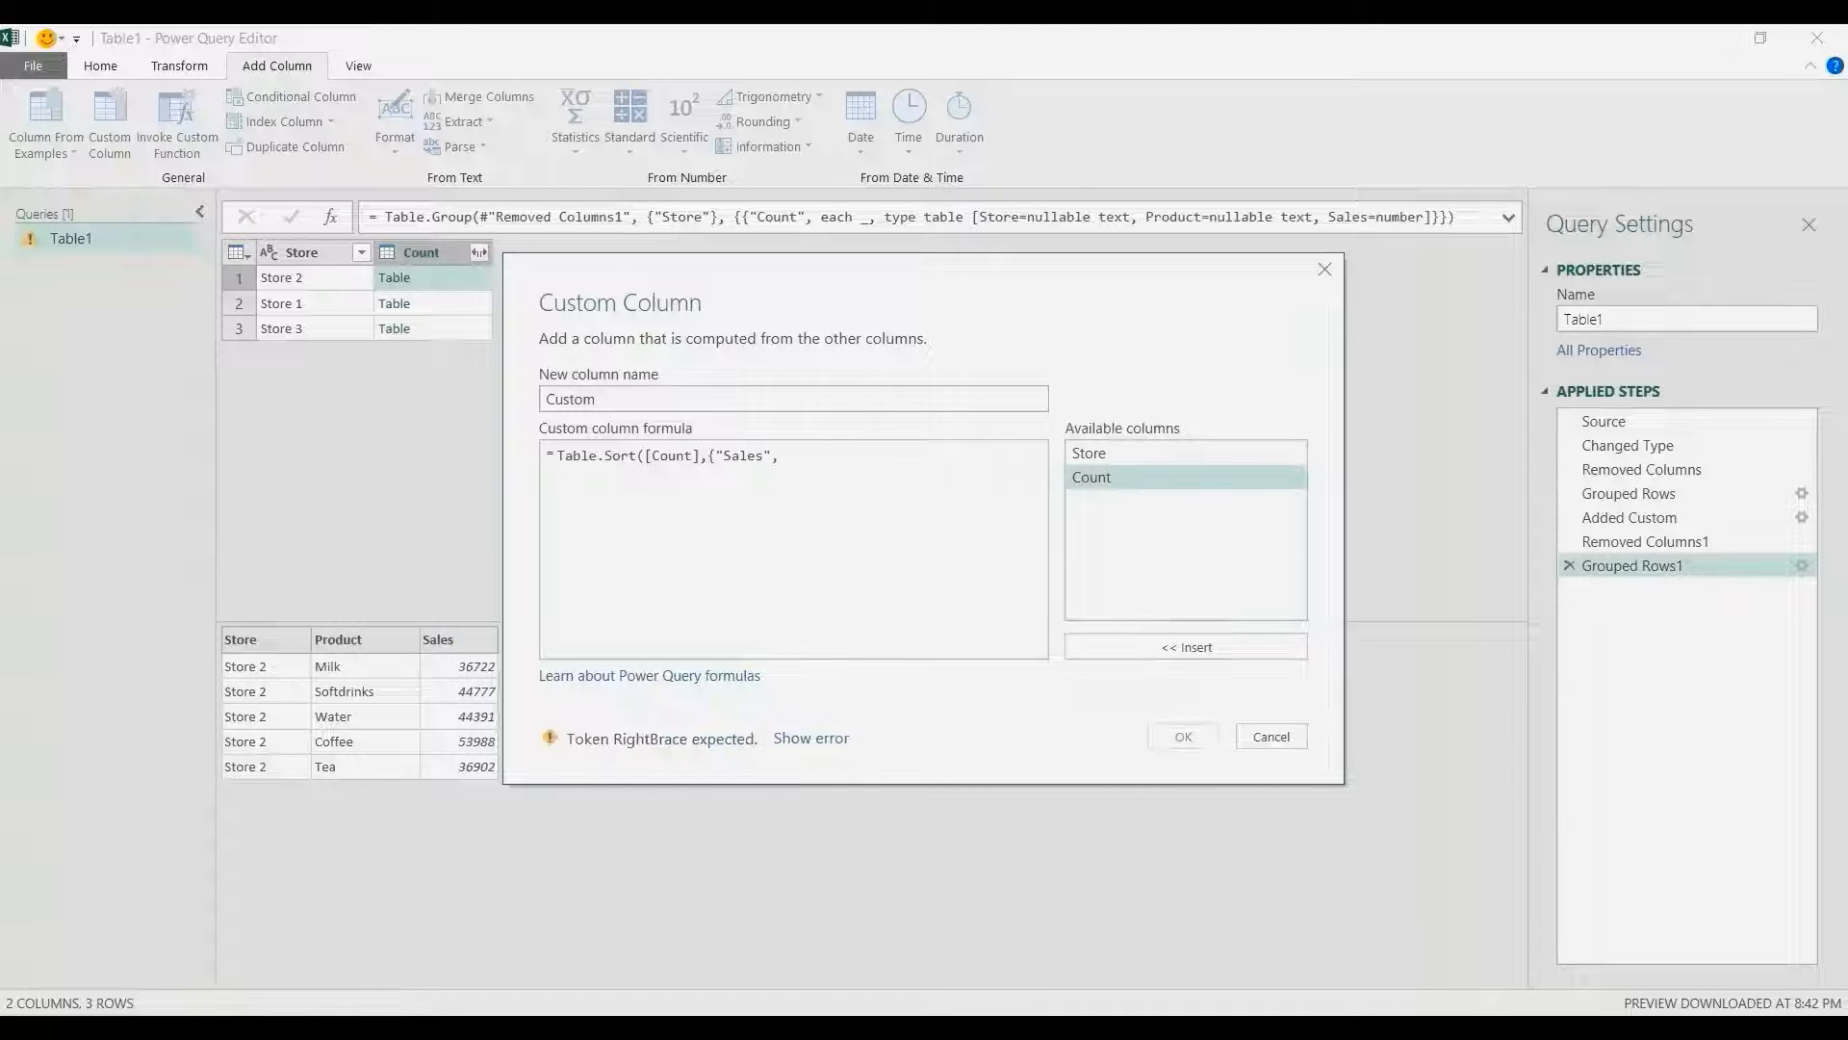
text( Order.Descending}))
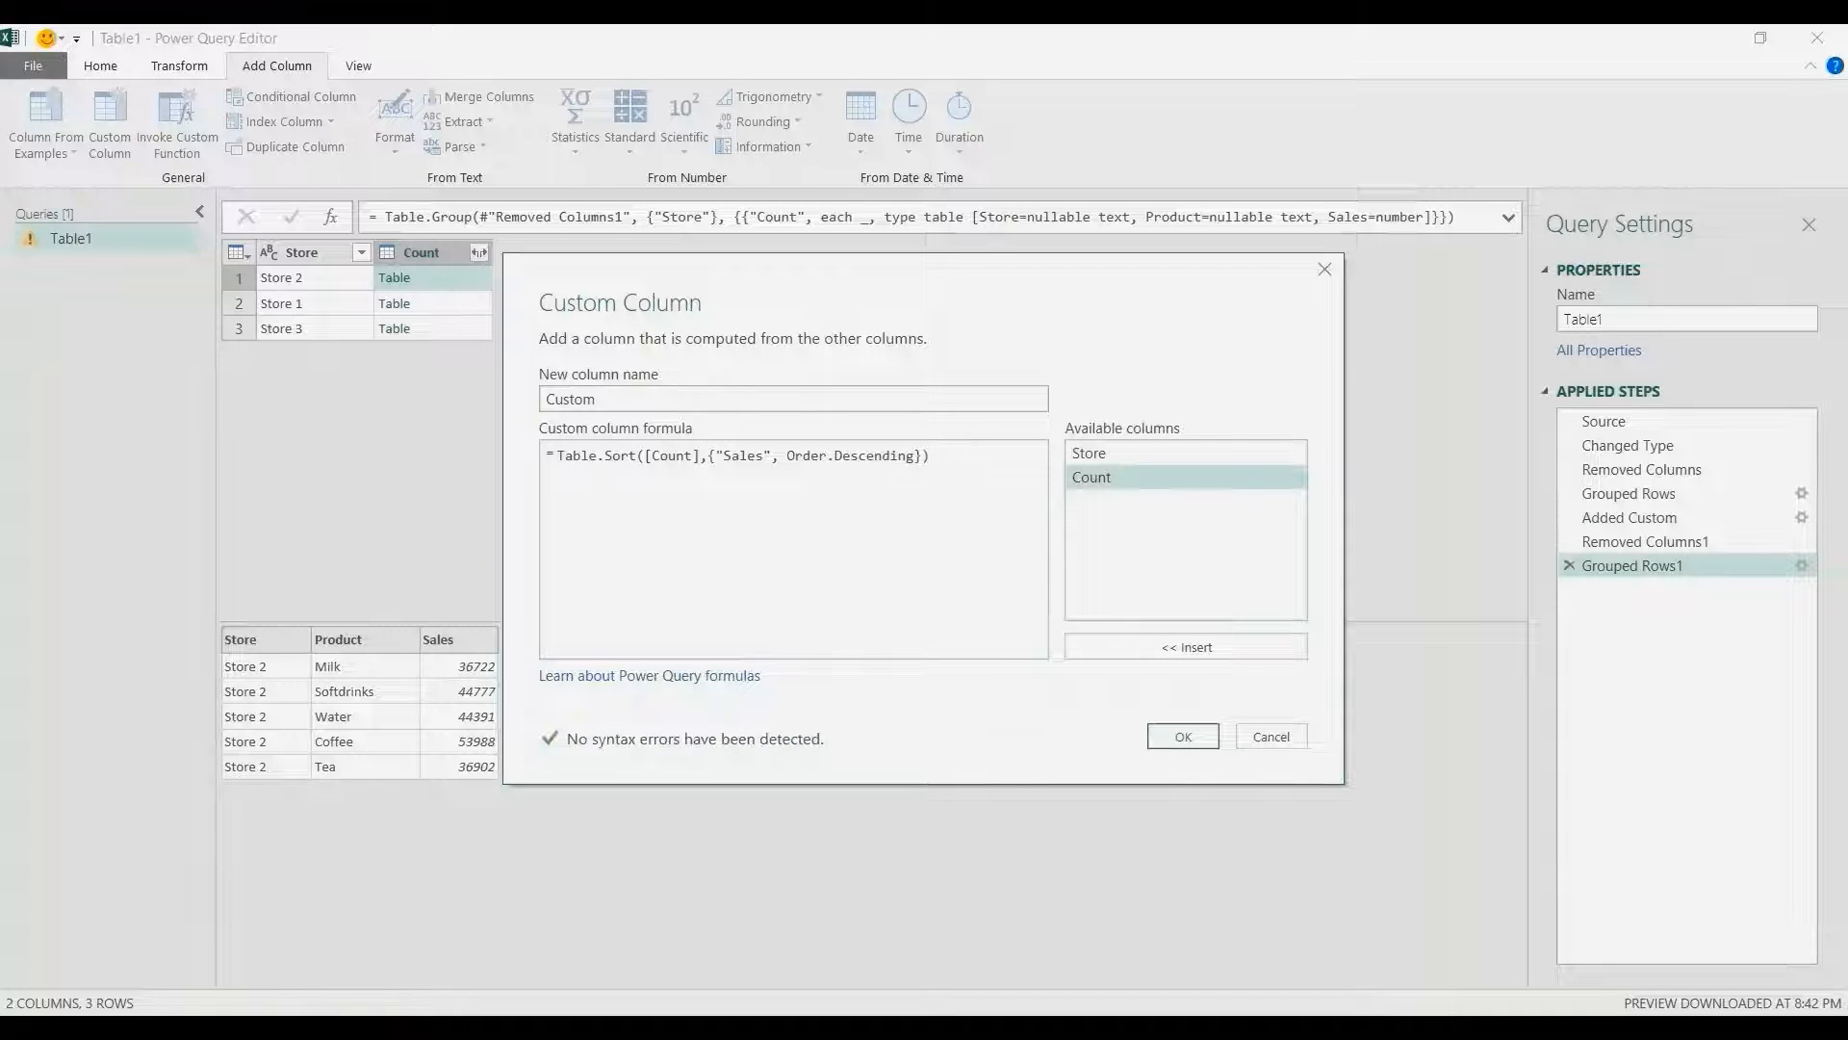
click(1183, 737)
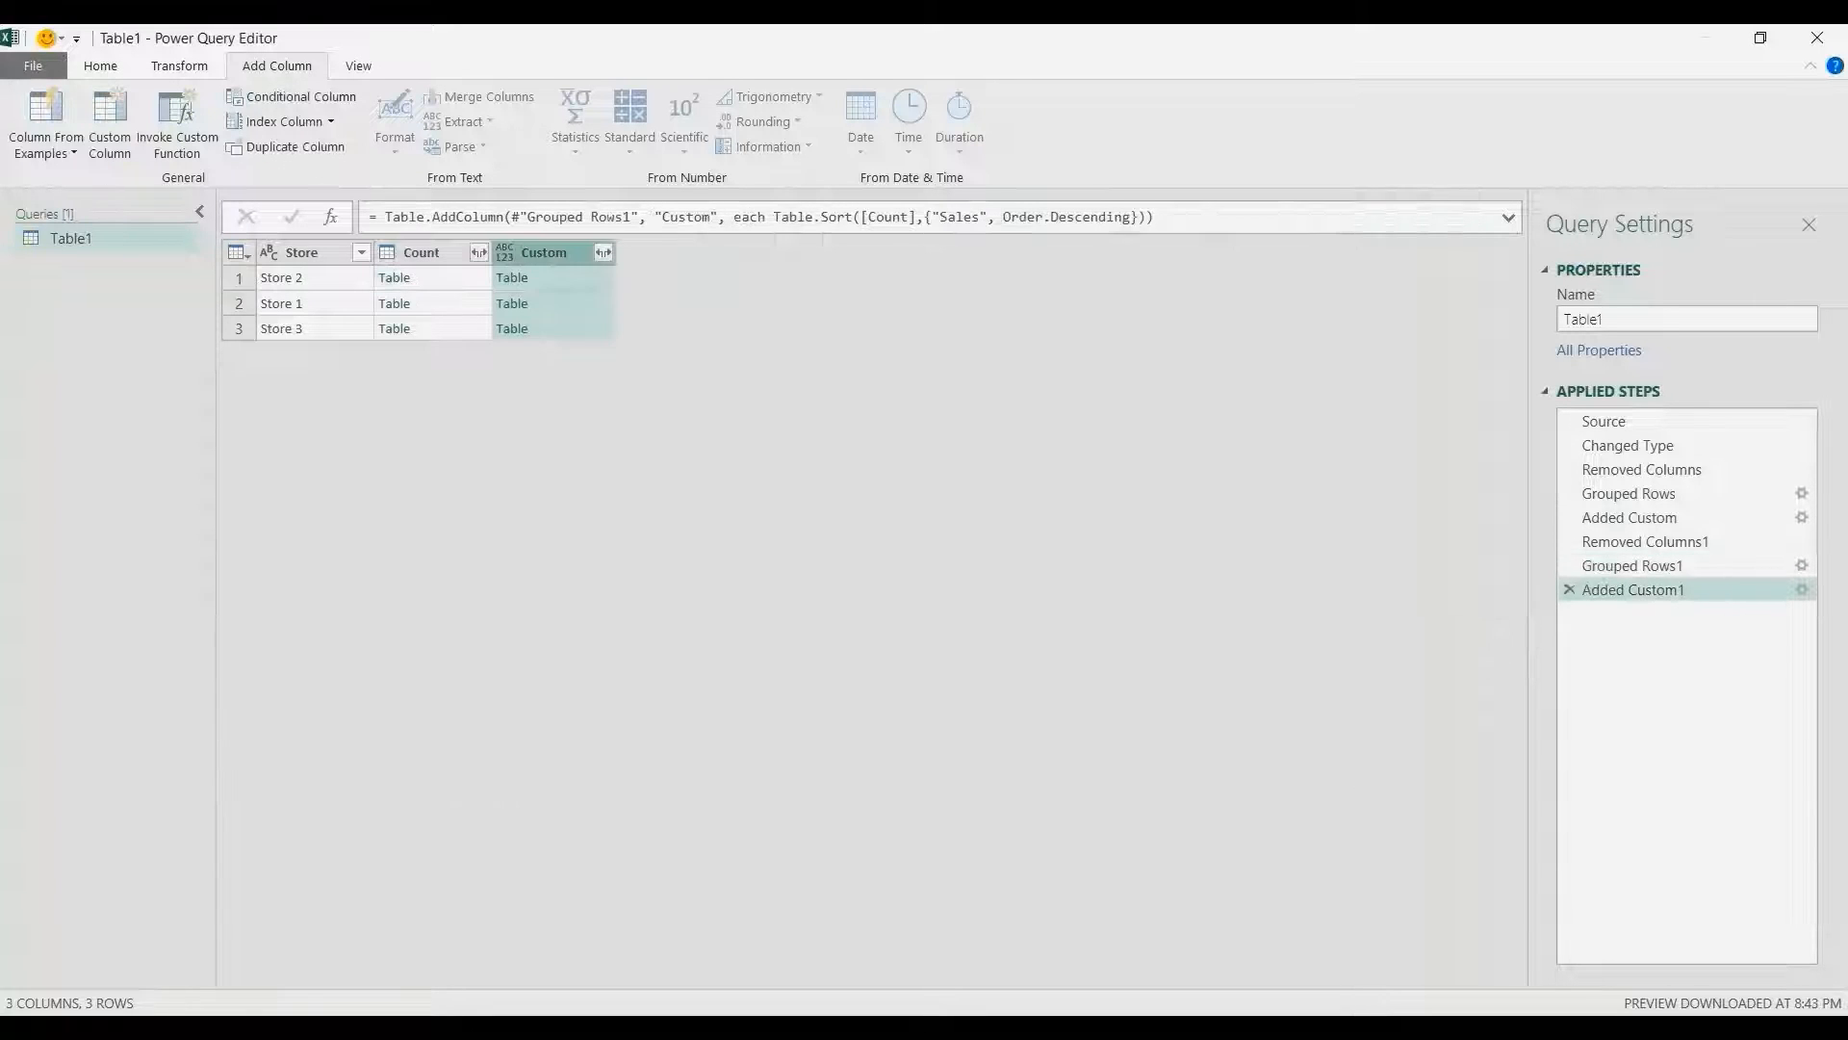
click(570, 278)
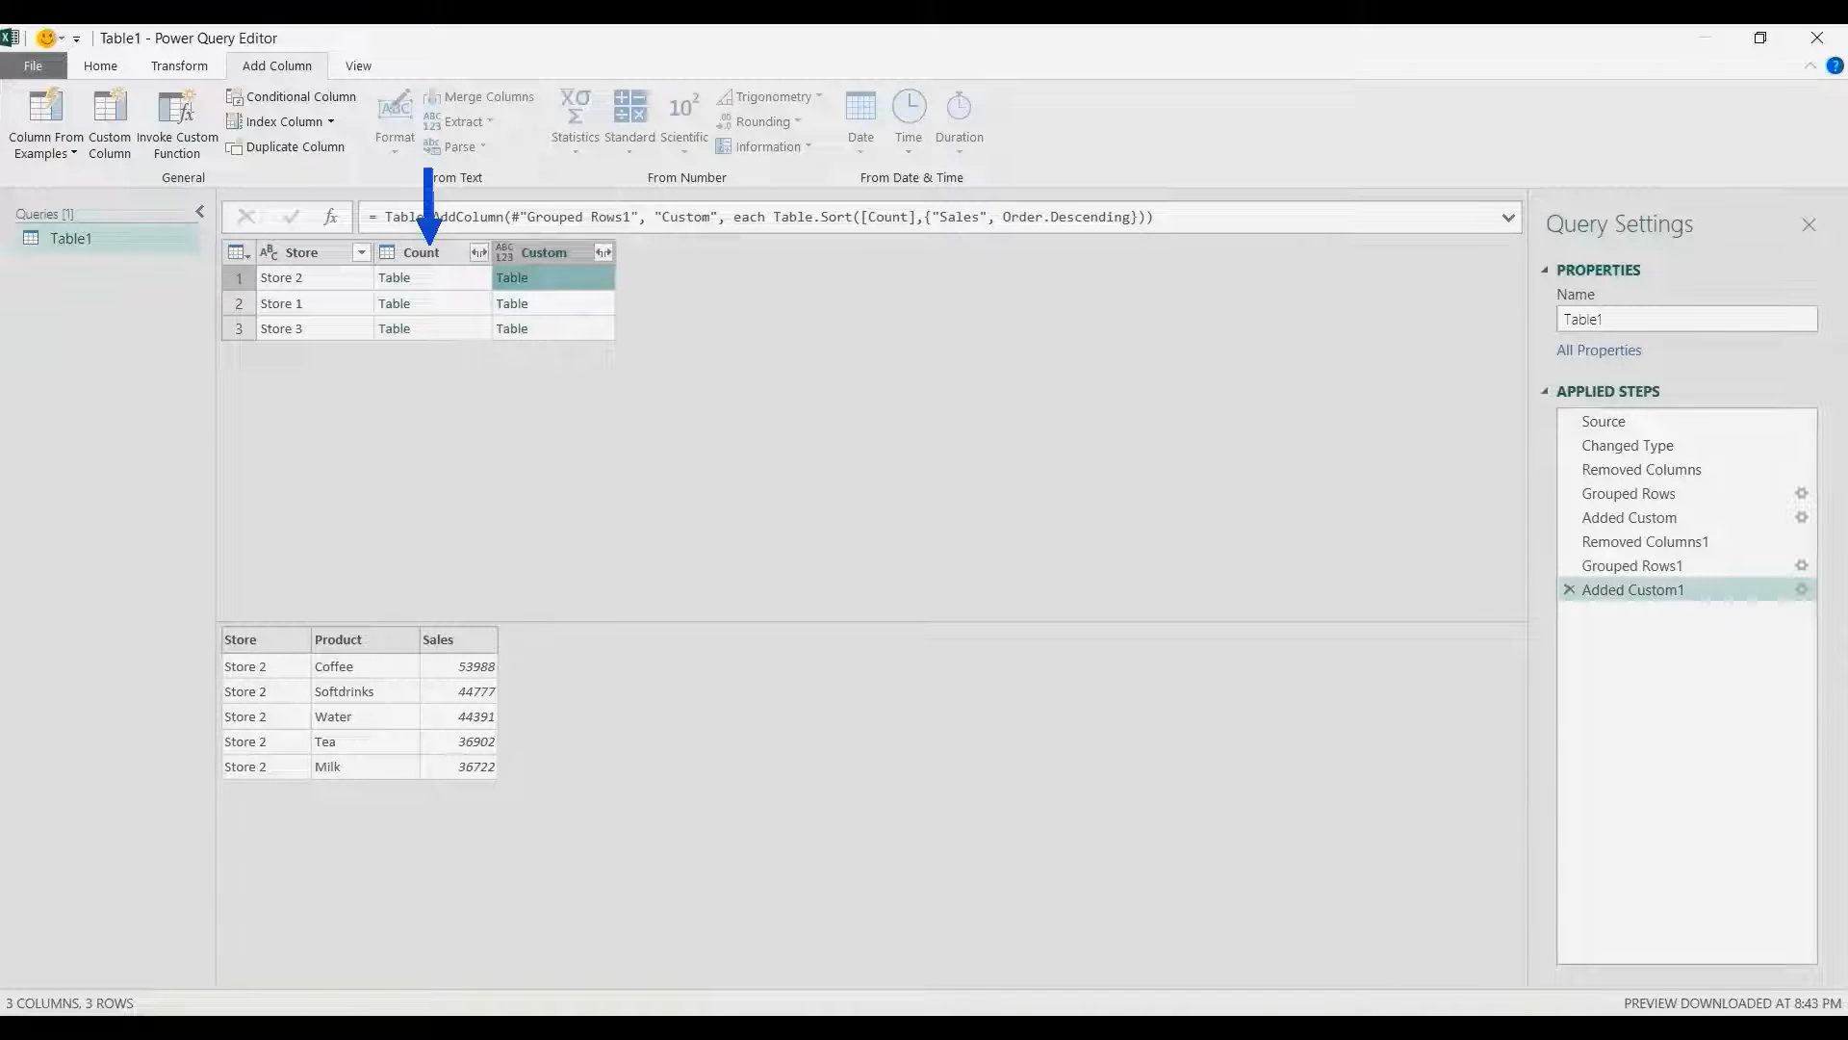
- Remove the Count column from the grouped store rows and preview the first nested table in the Custom column
click(424, 253)
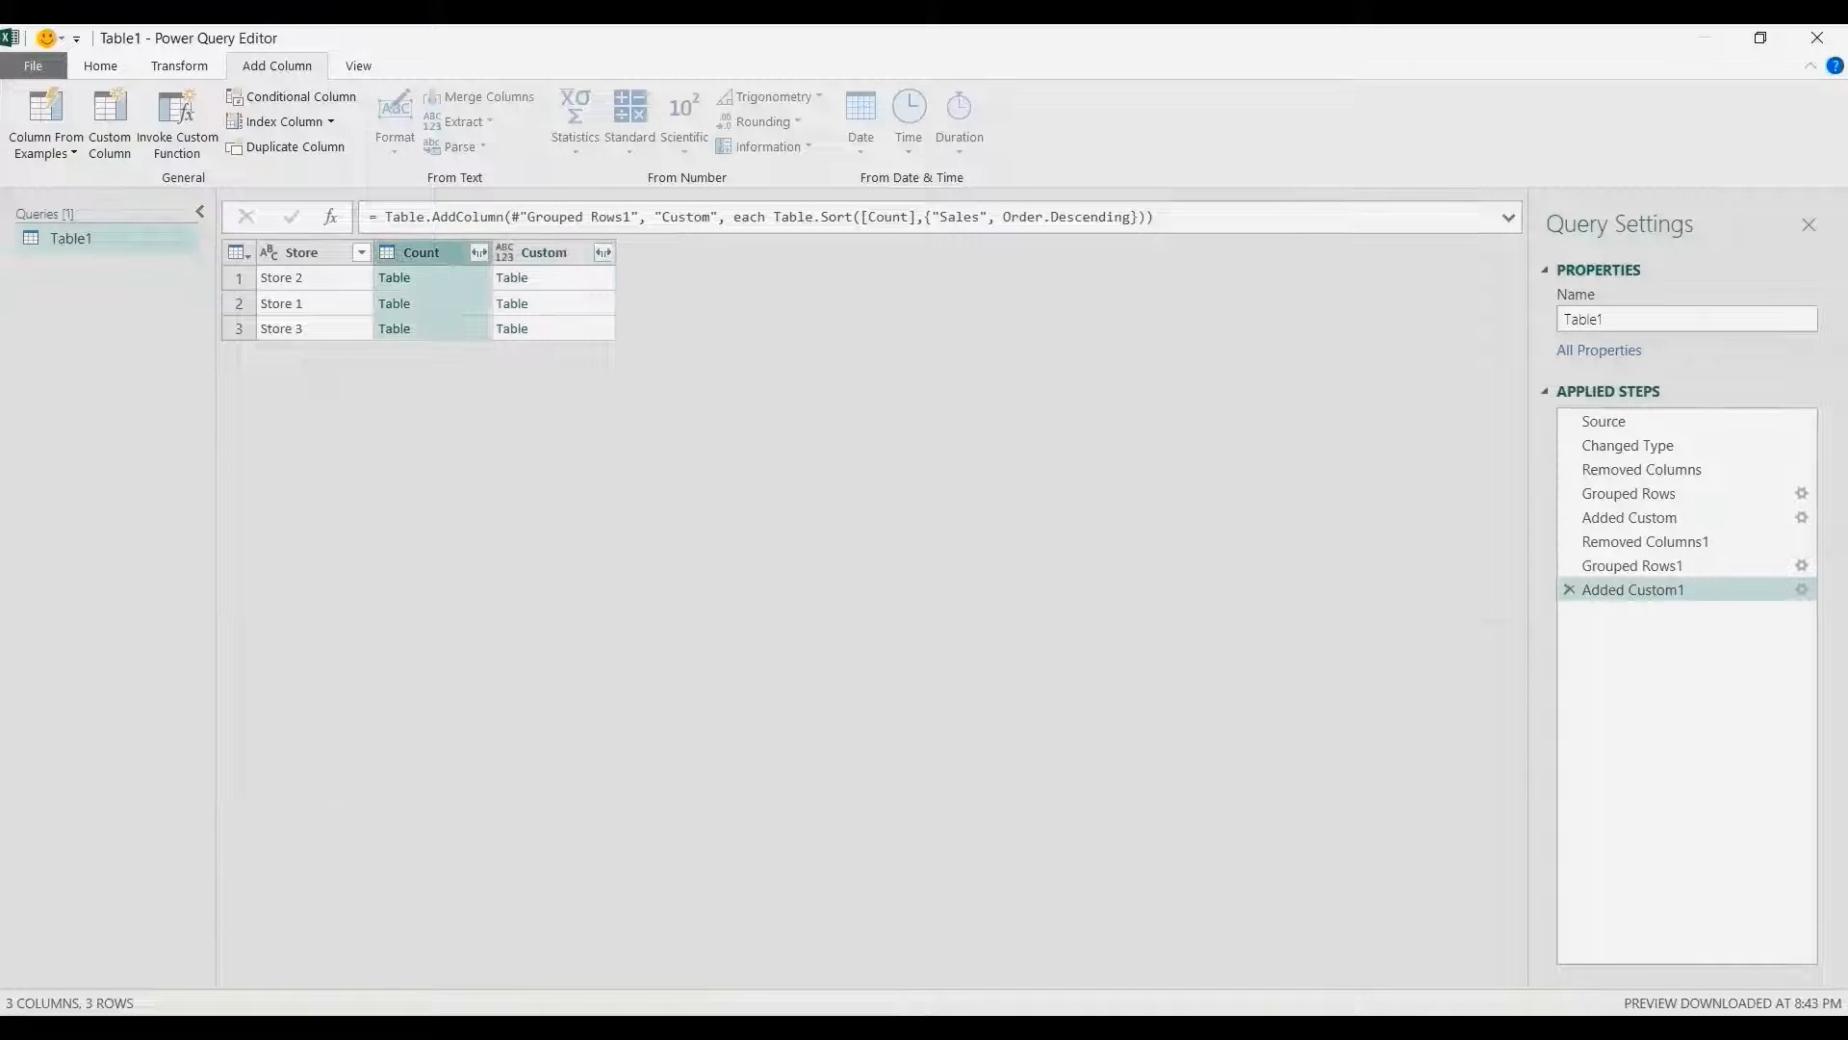
right_click(419, 249)
click(481, 292)
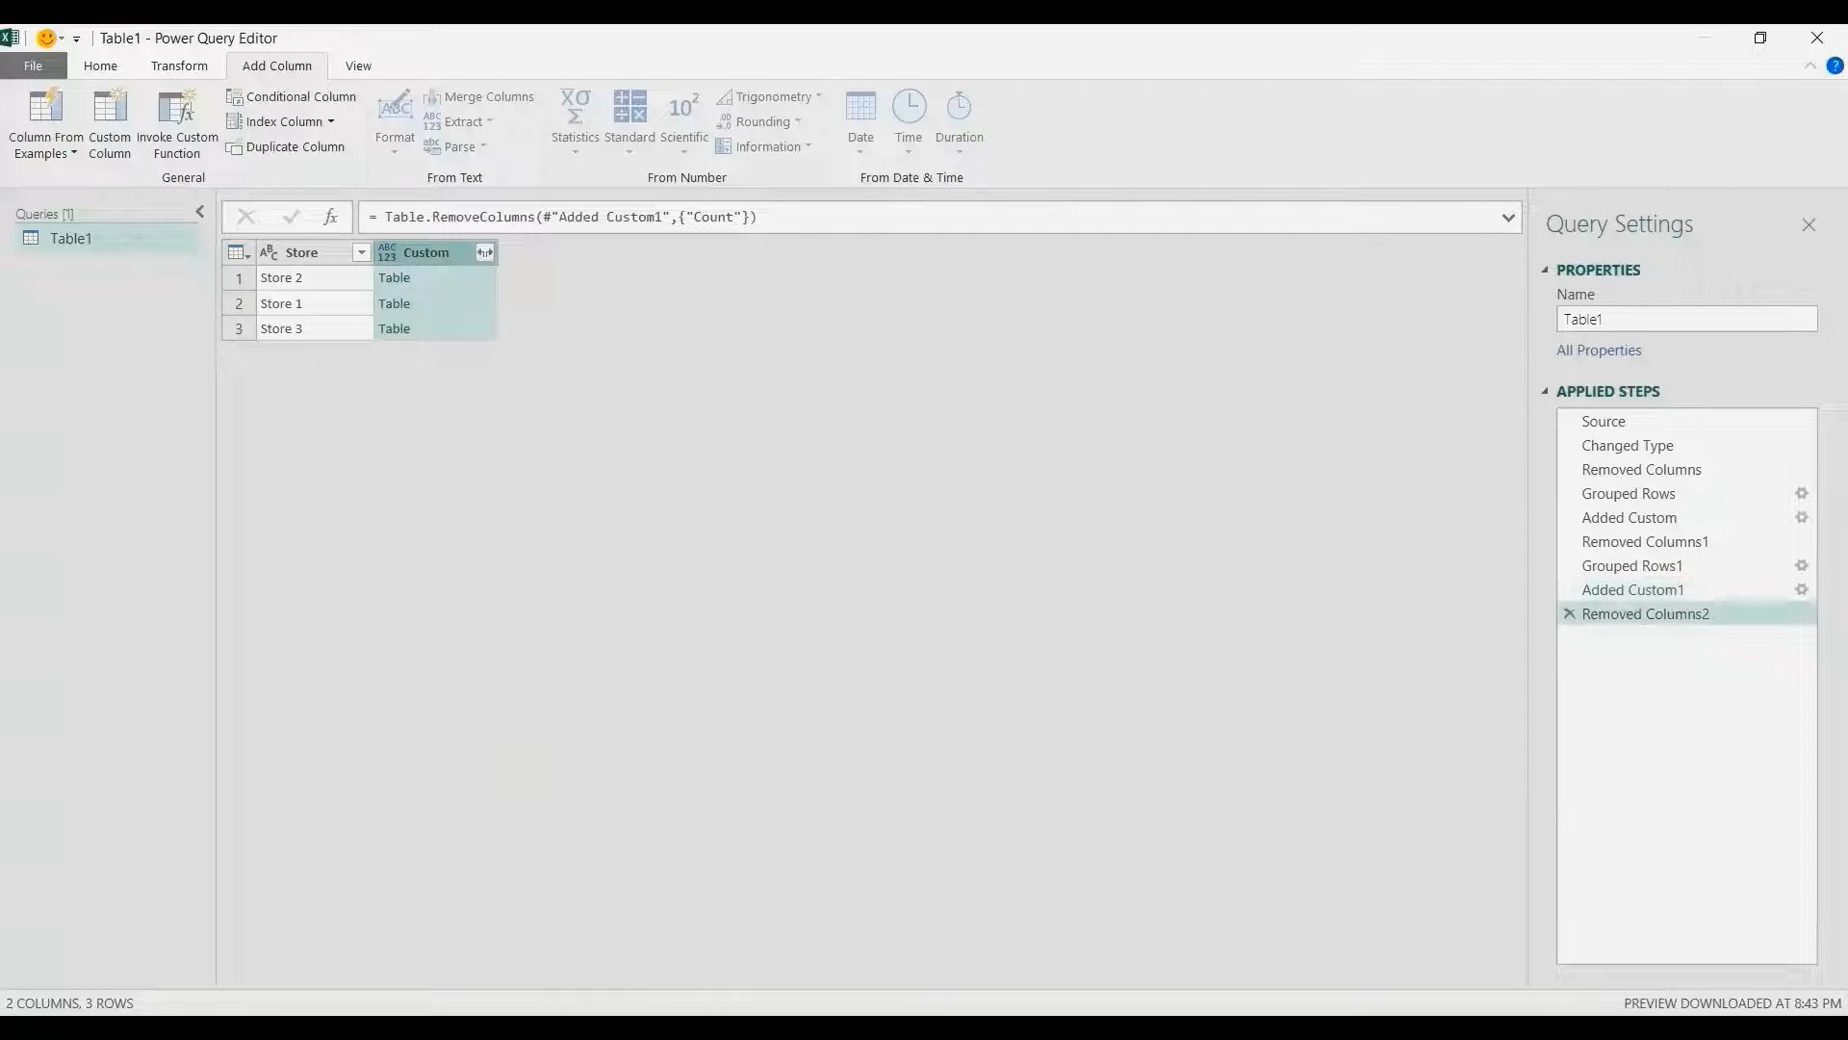
click(449, 279)
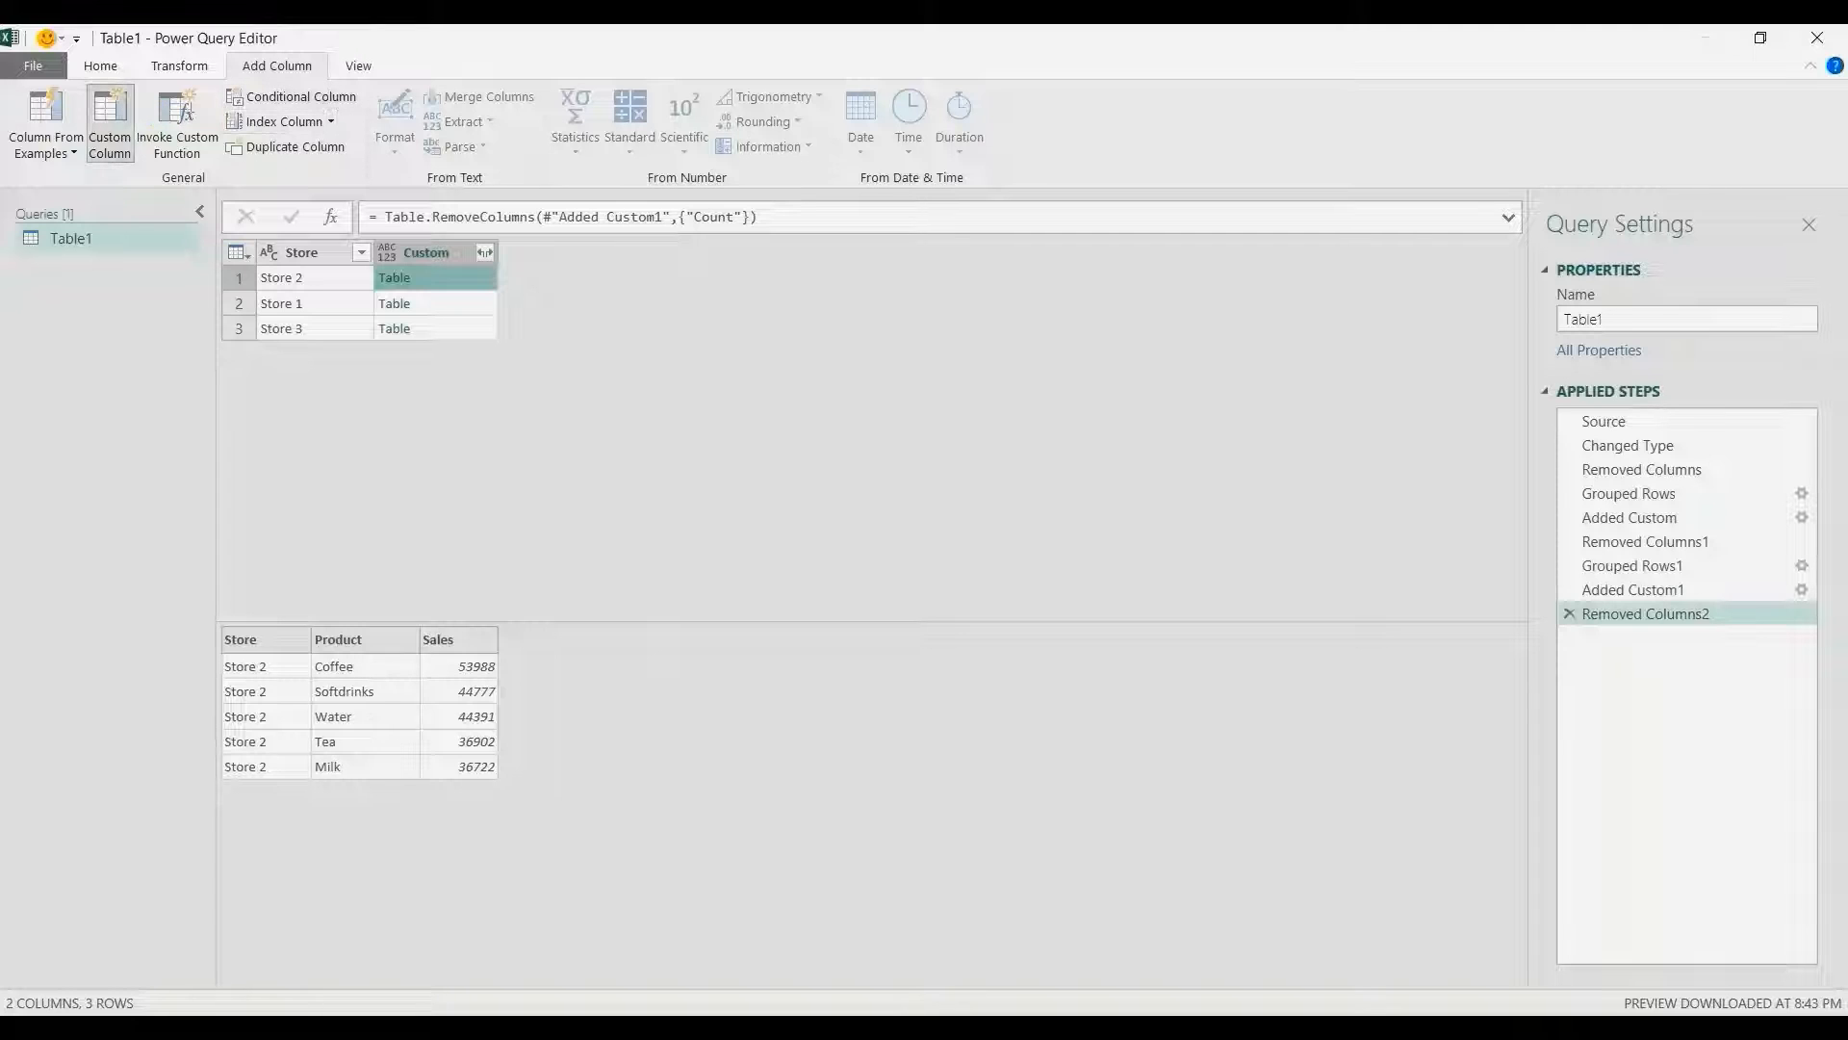
- Start another custom column and name it Final
click(110, 125)
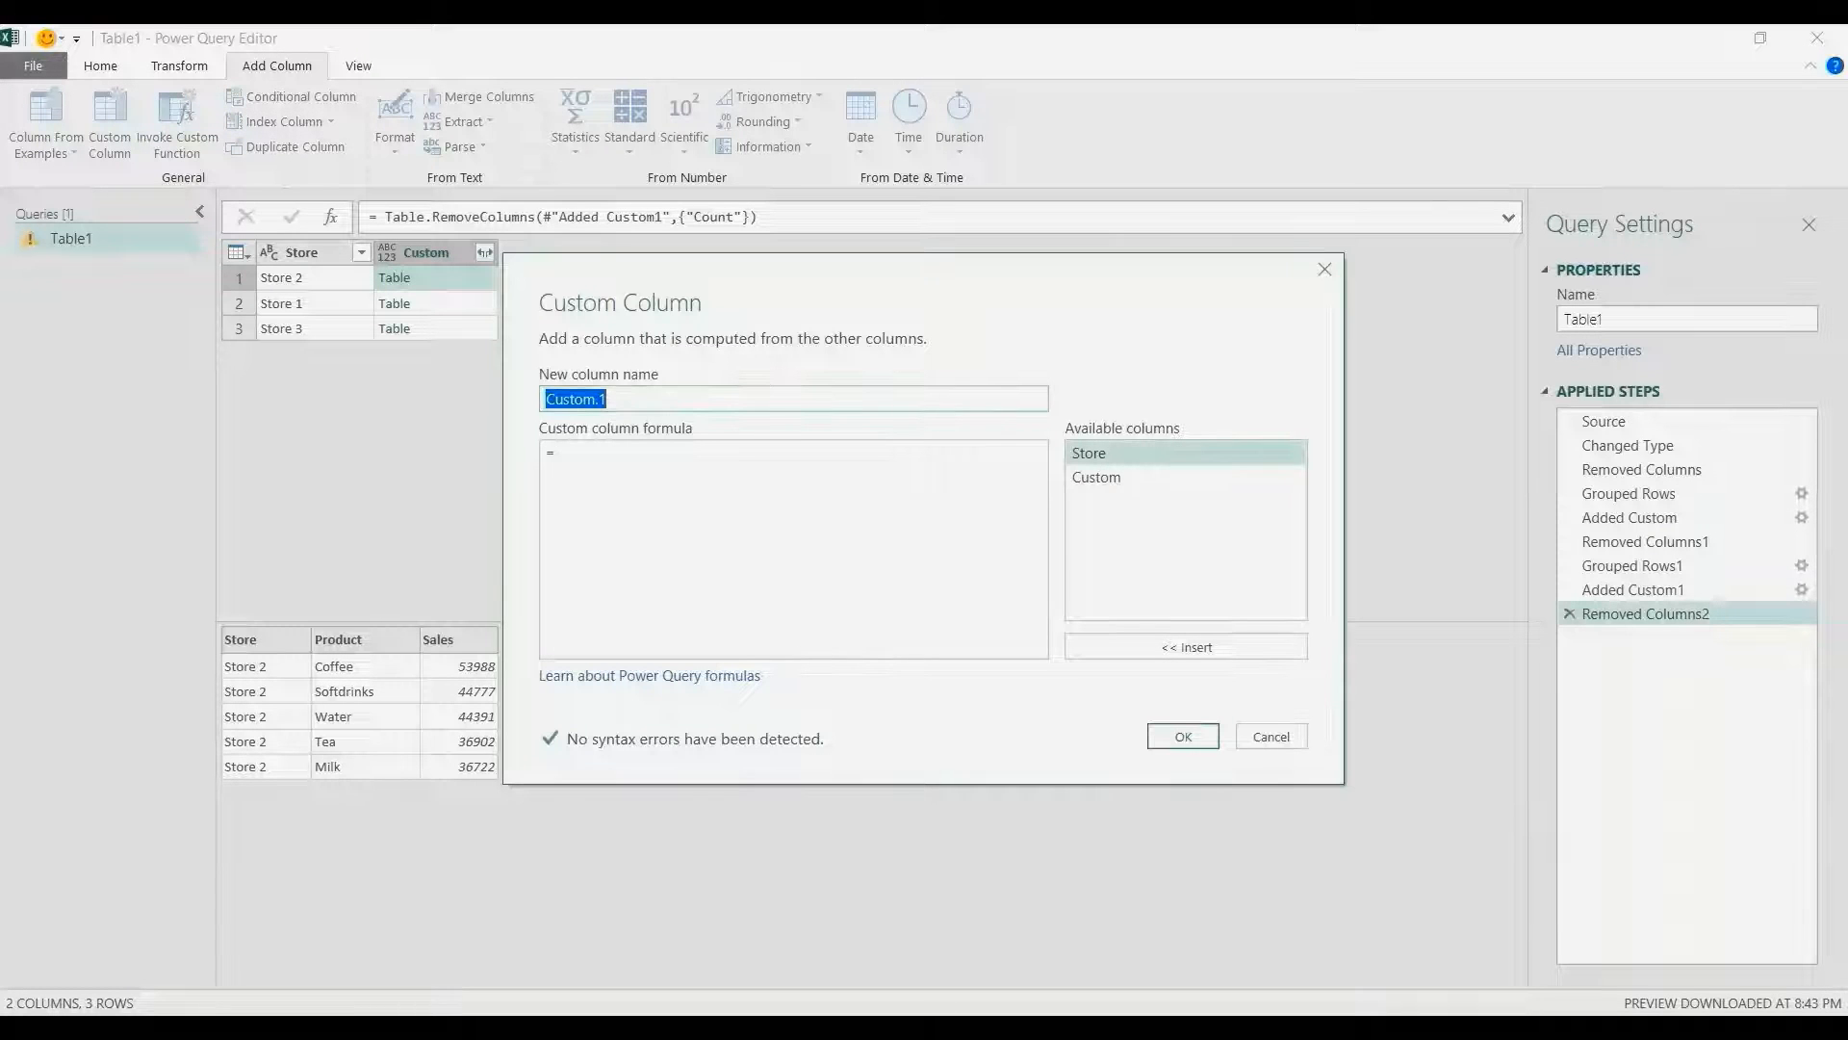
text(Rank)
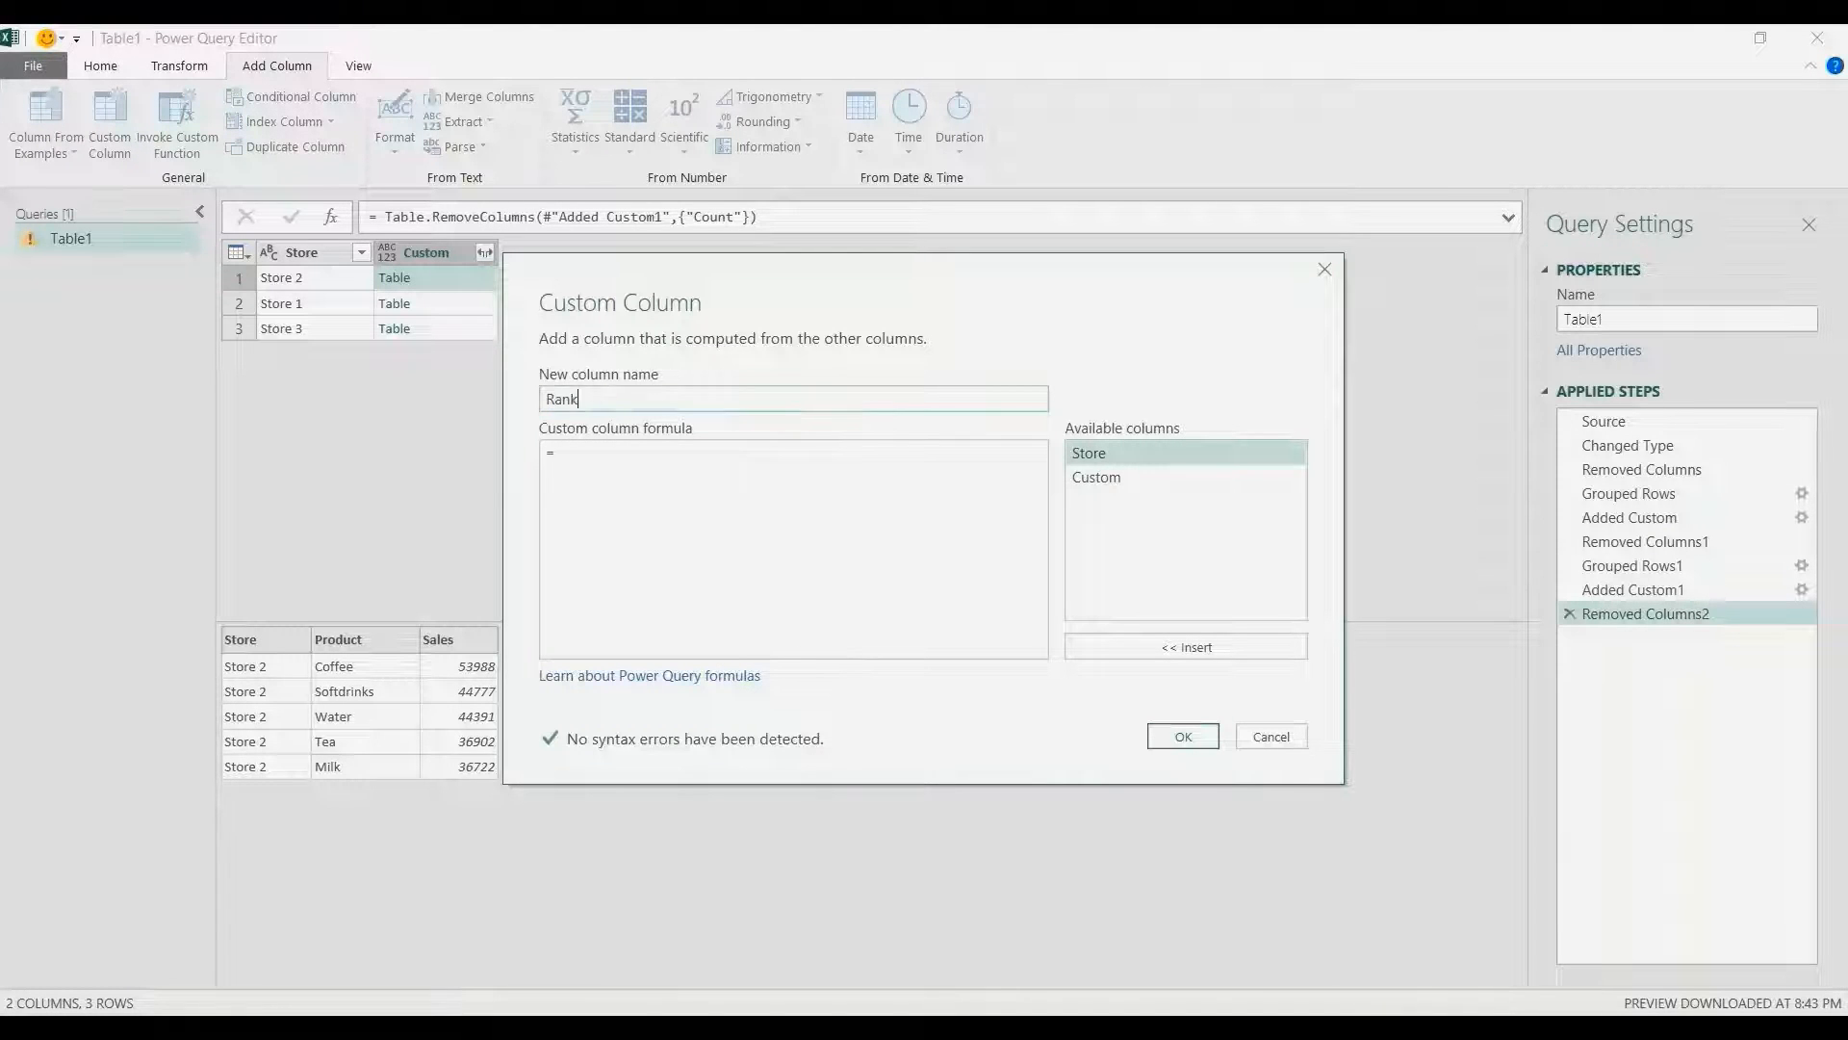
key(Tab)
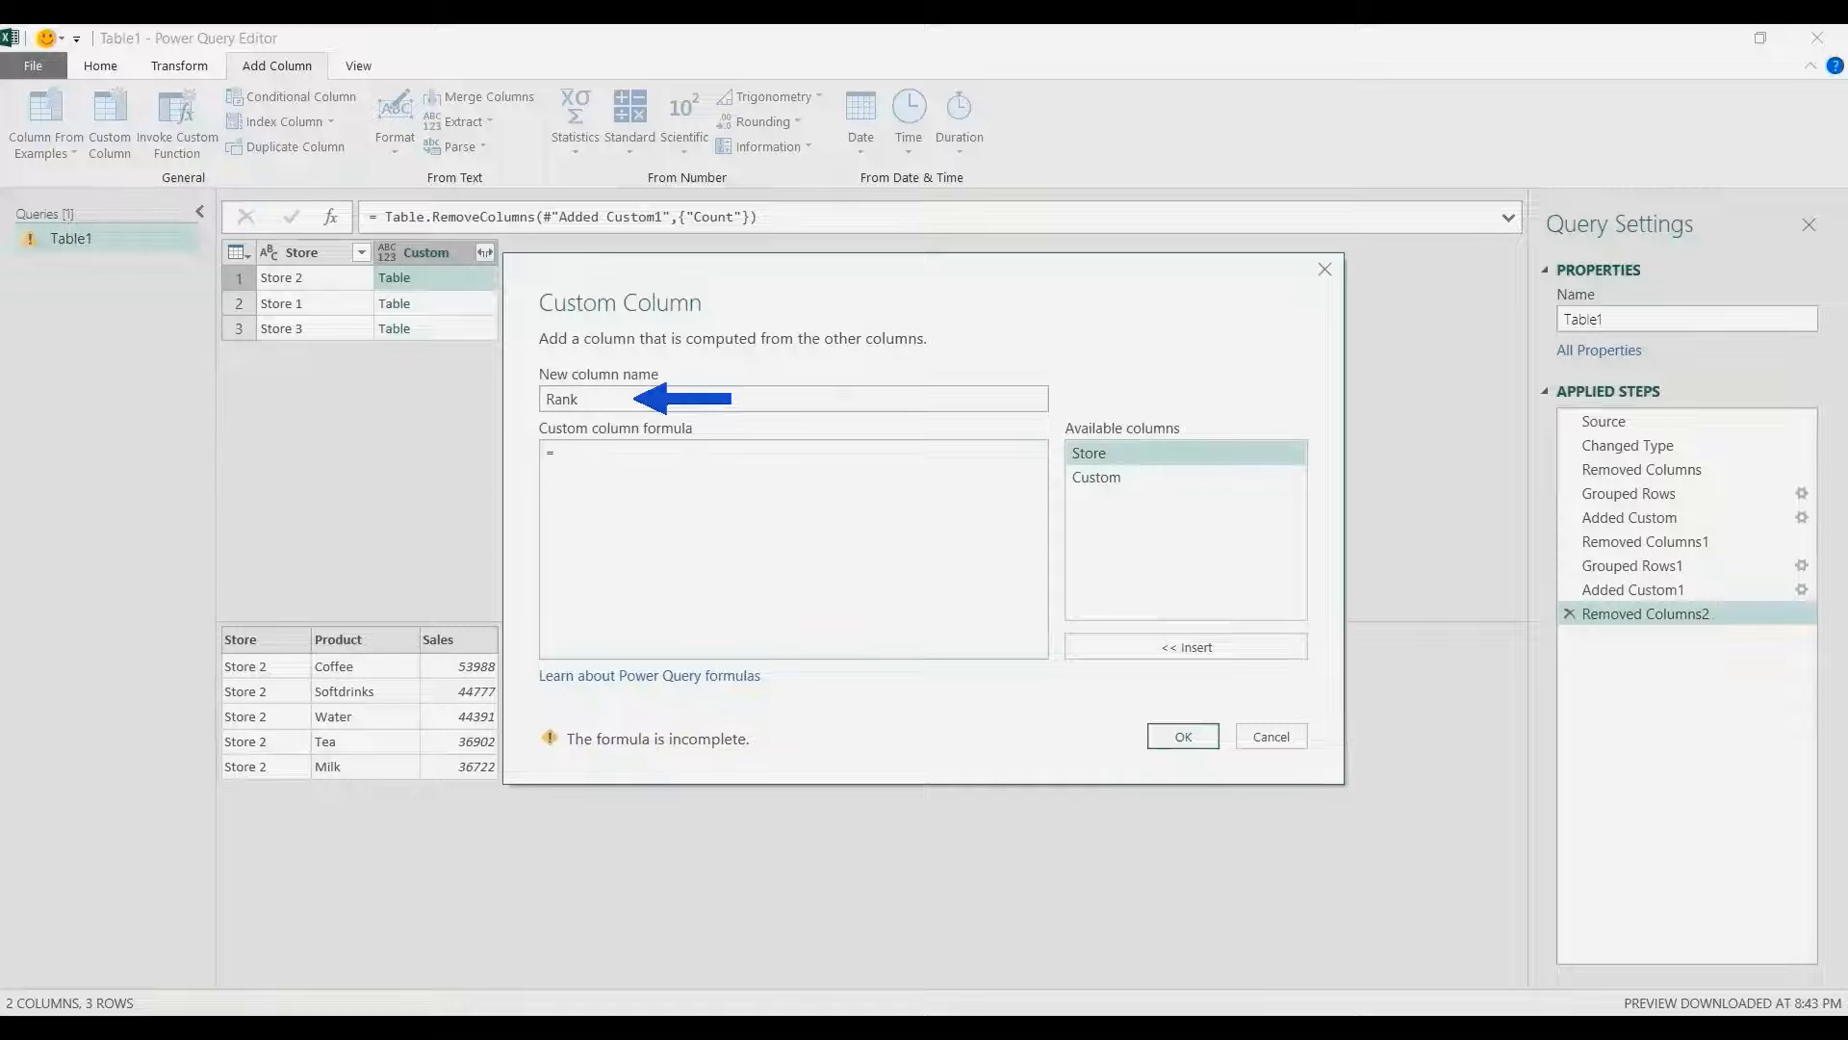
key(shift+Tab)
text(Final)
key(Tab)
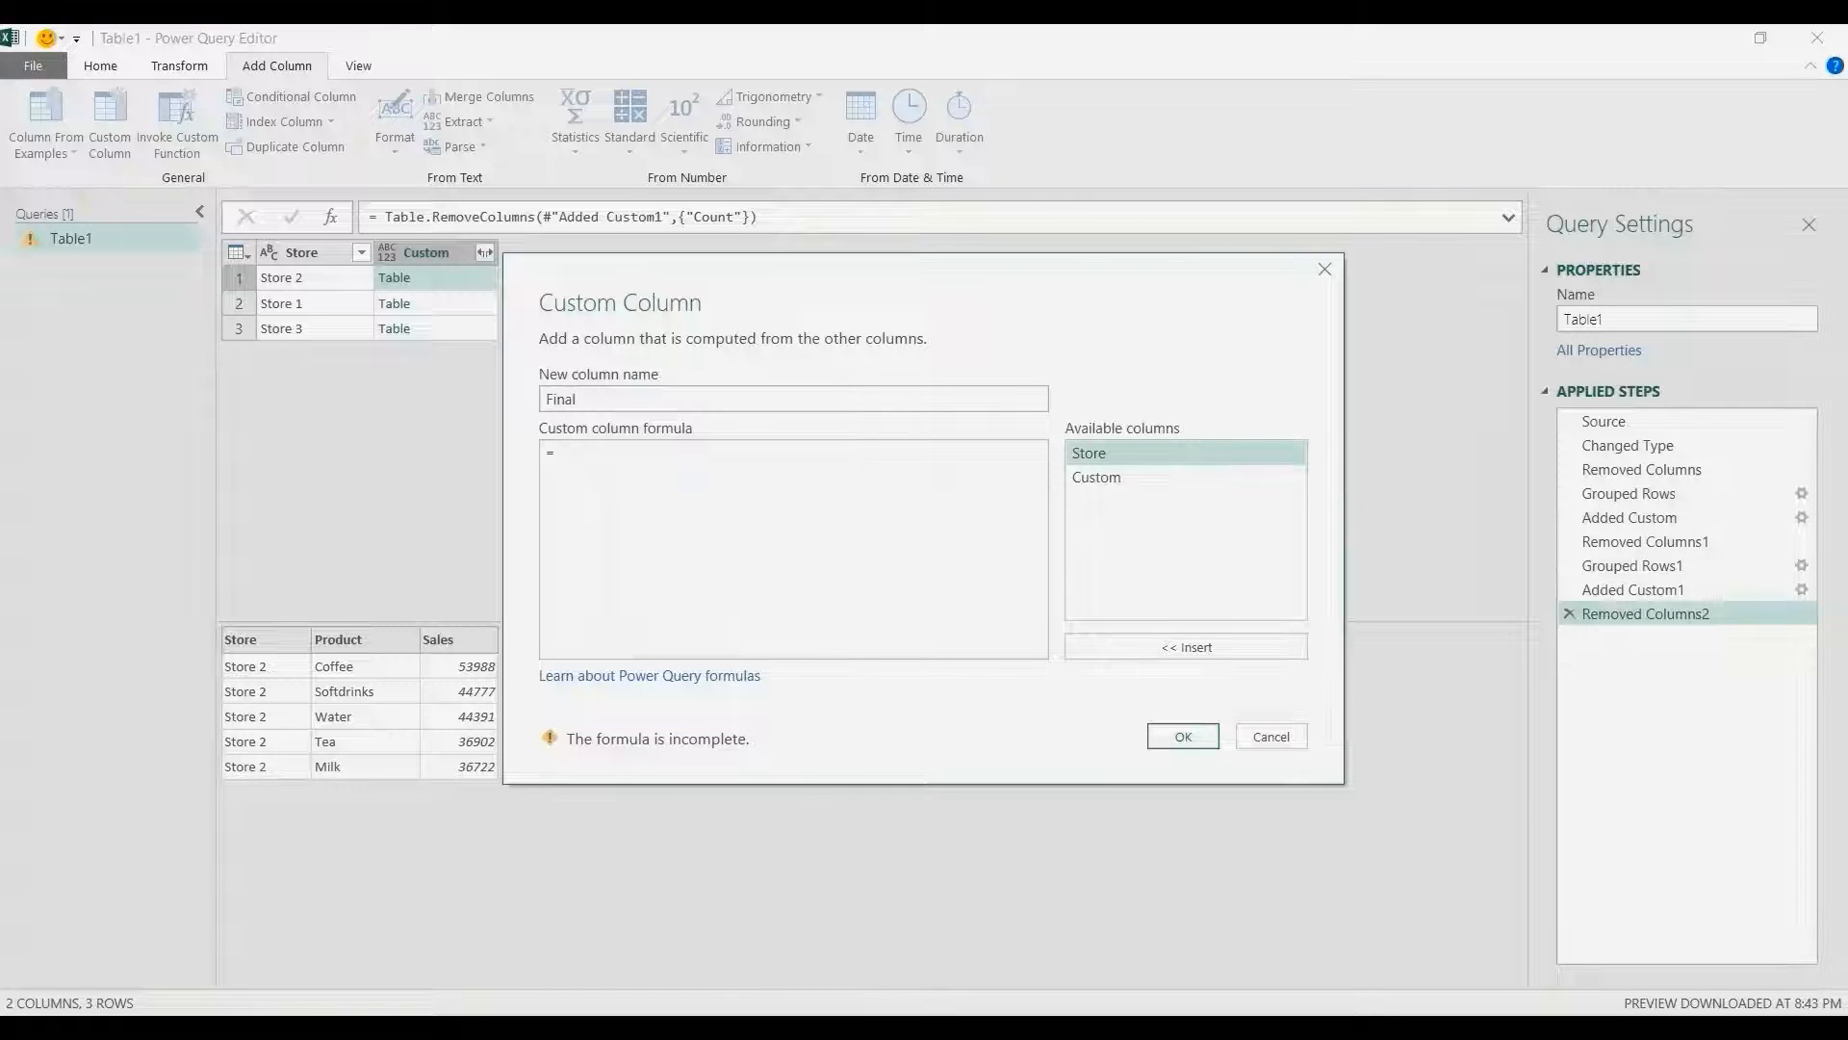
- Create the Final column with the formula =Table.AddIndexColumn([Custom],"Rank",1,1) and preview its first nested table
text(Table.Addi)
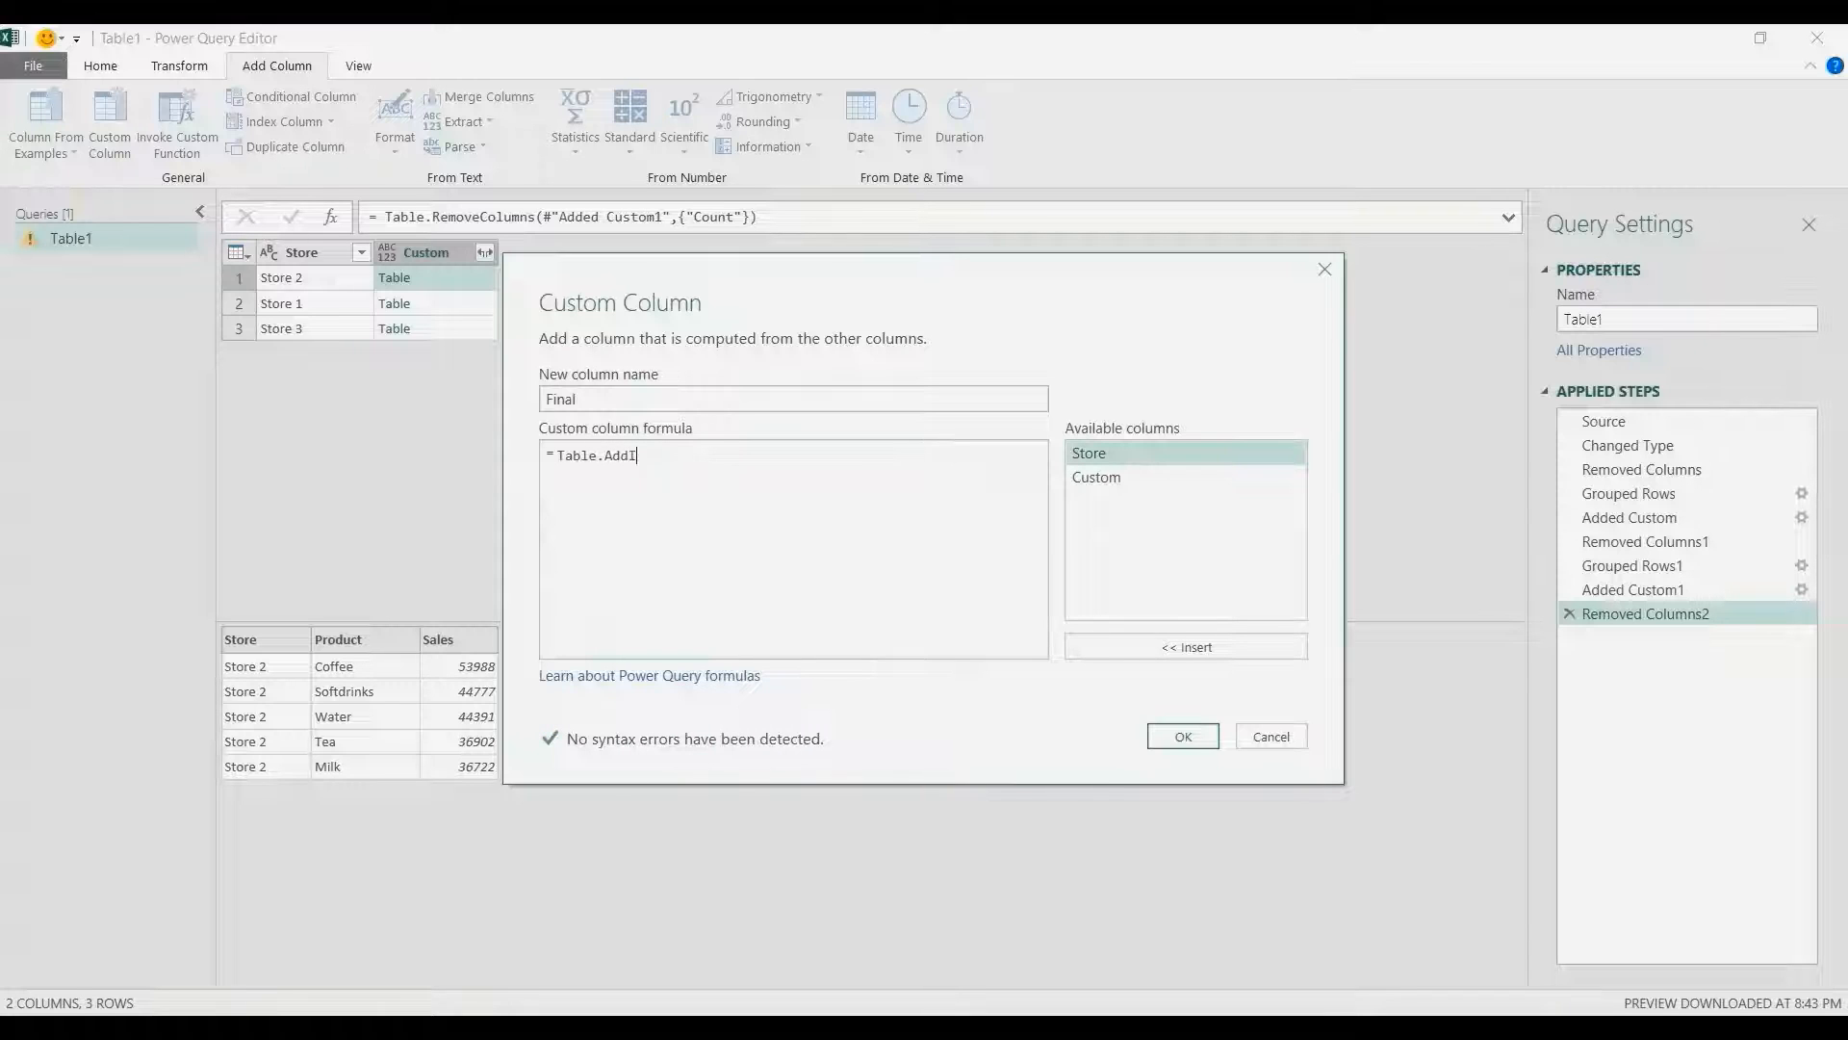
text(ndexColumn()
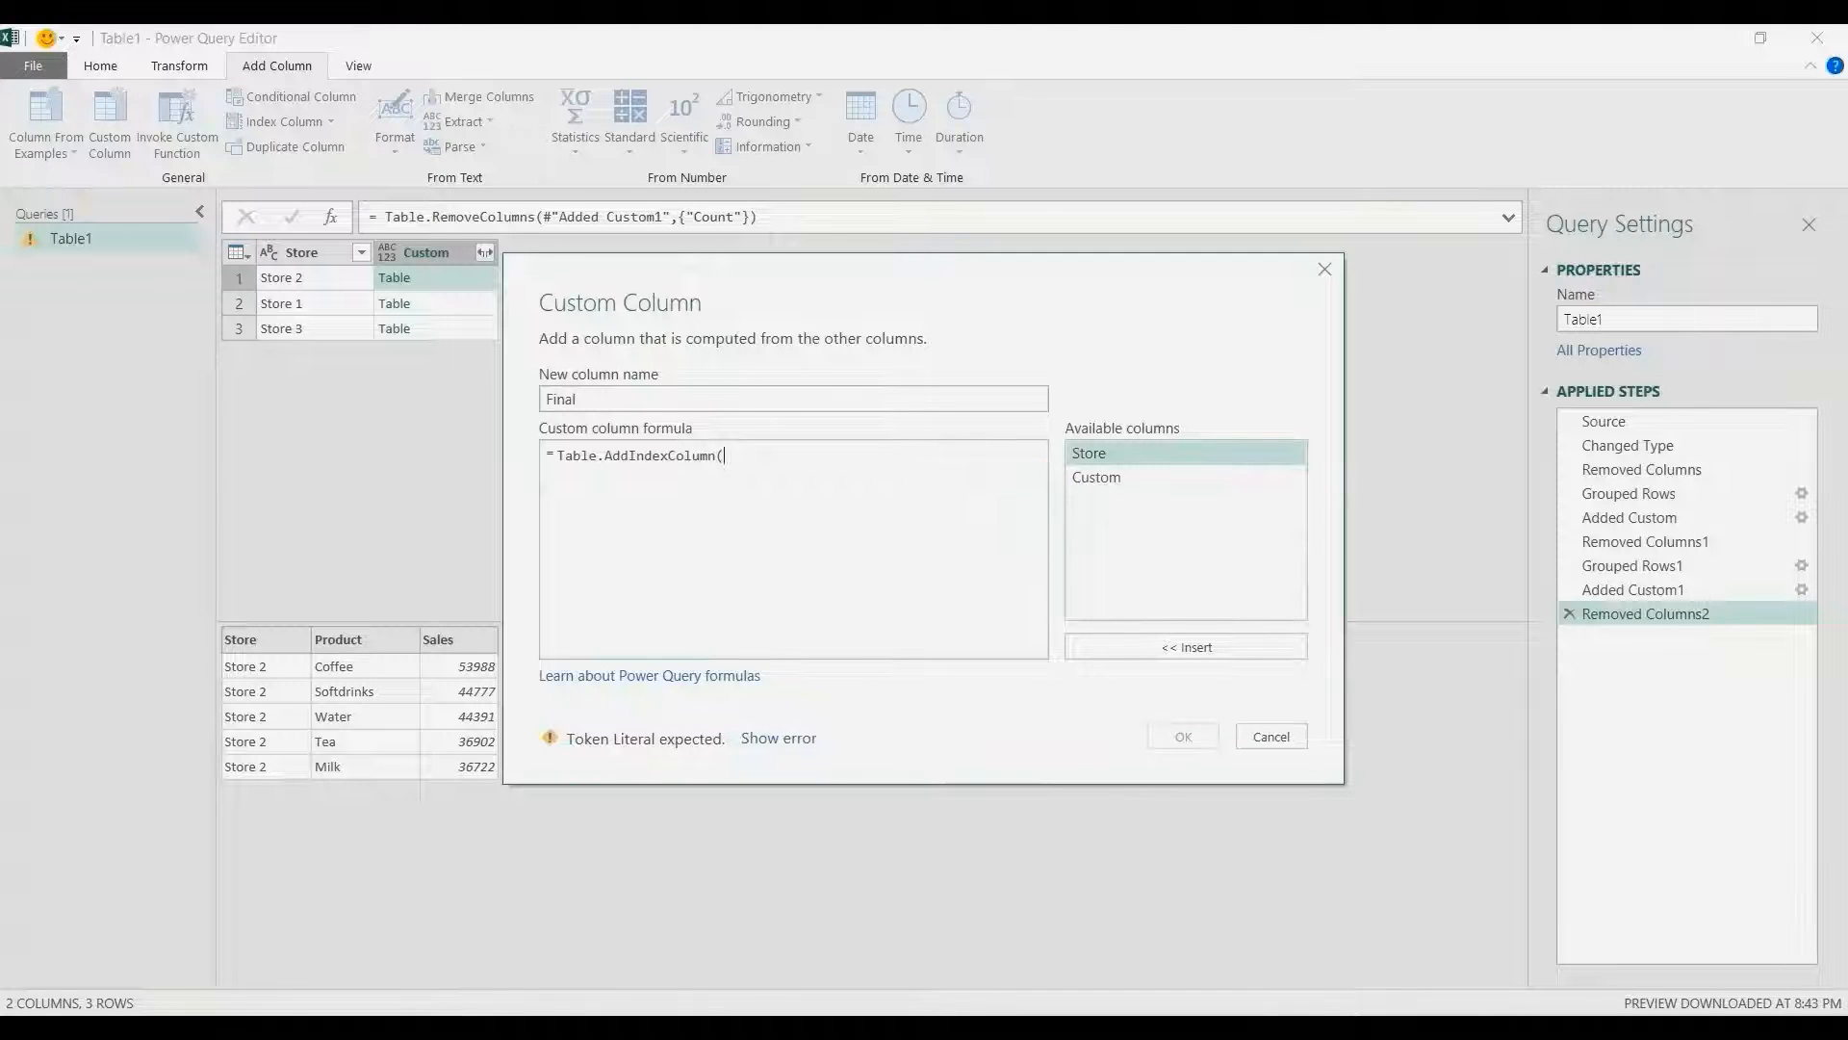
double_click(1097, 478)
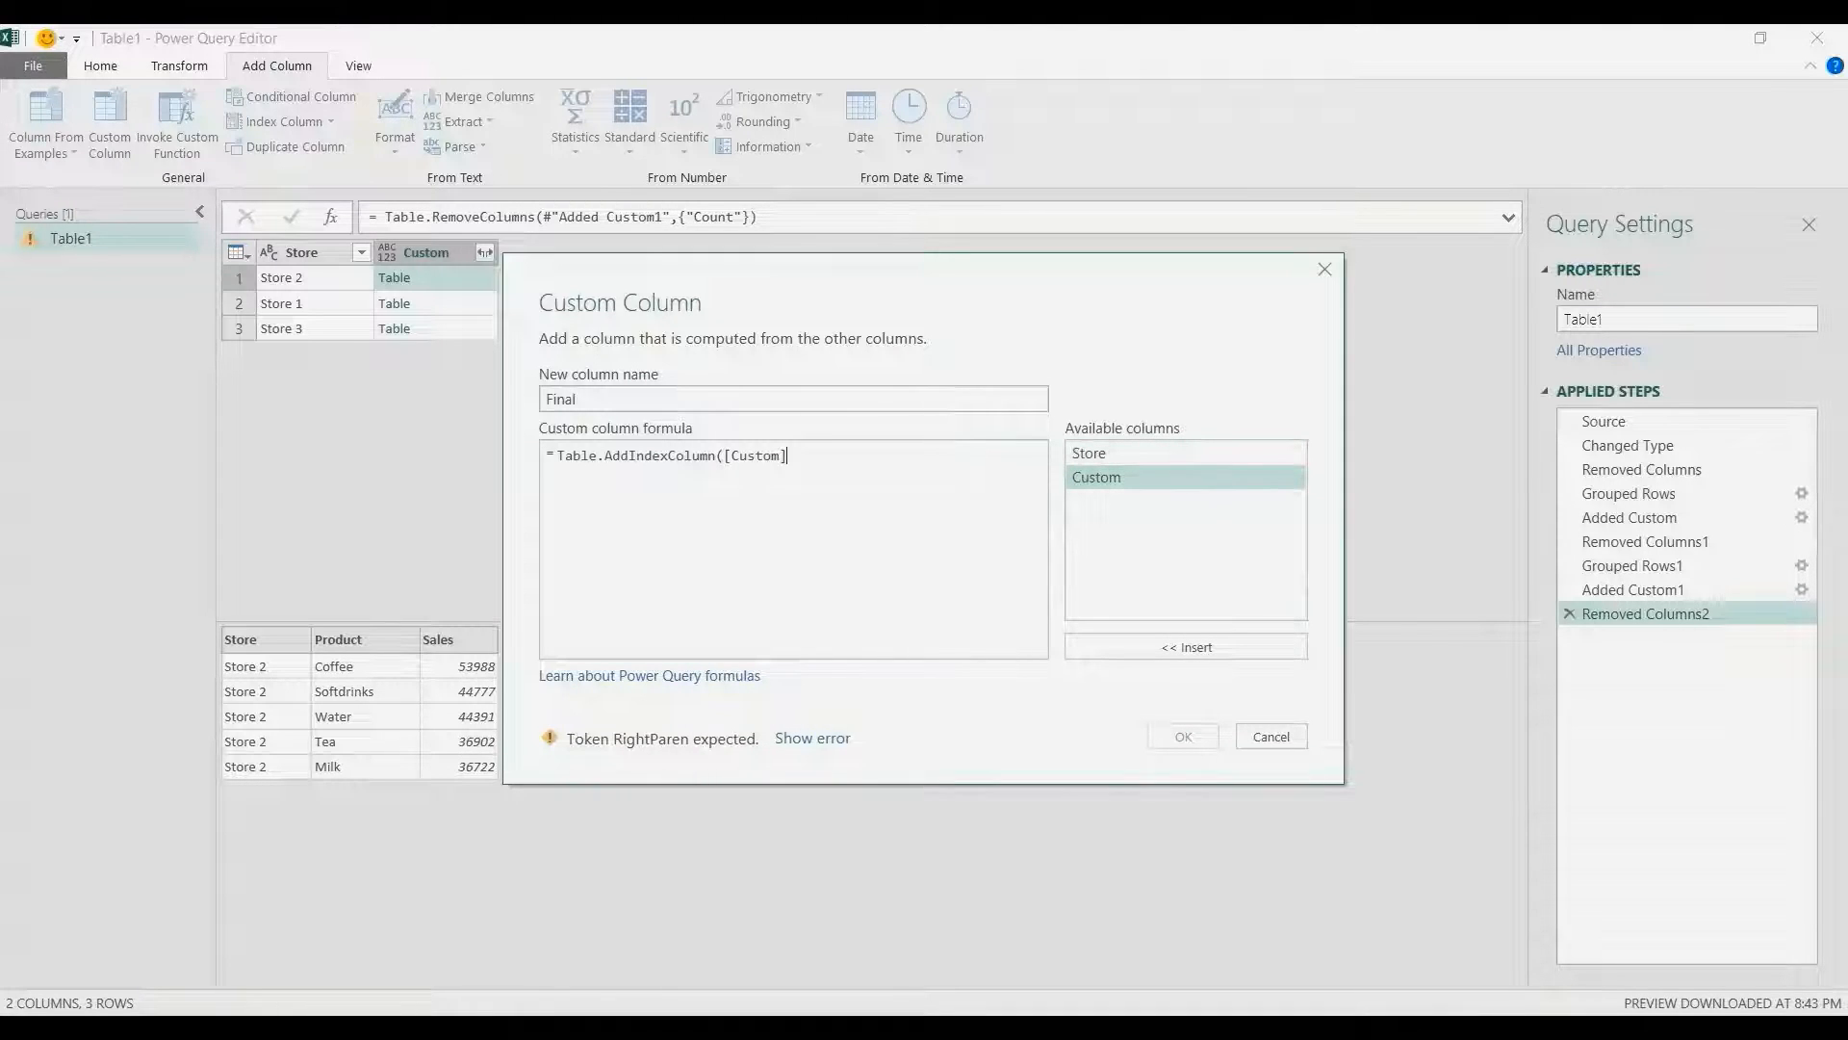
text(,"Ran)
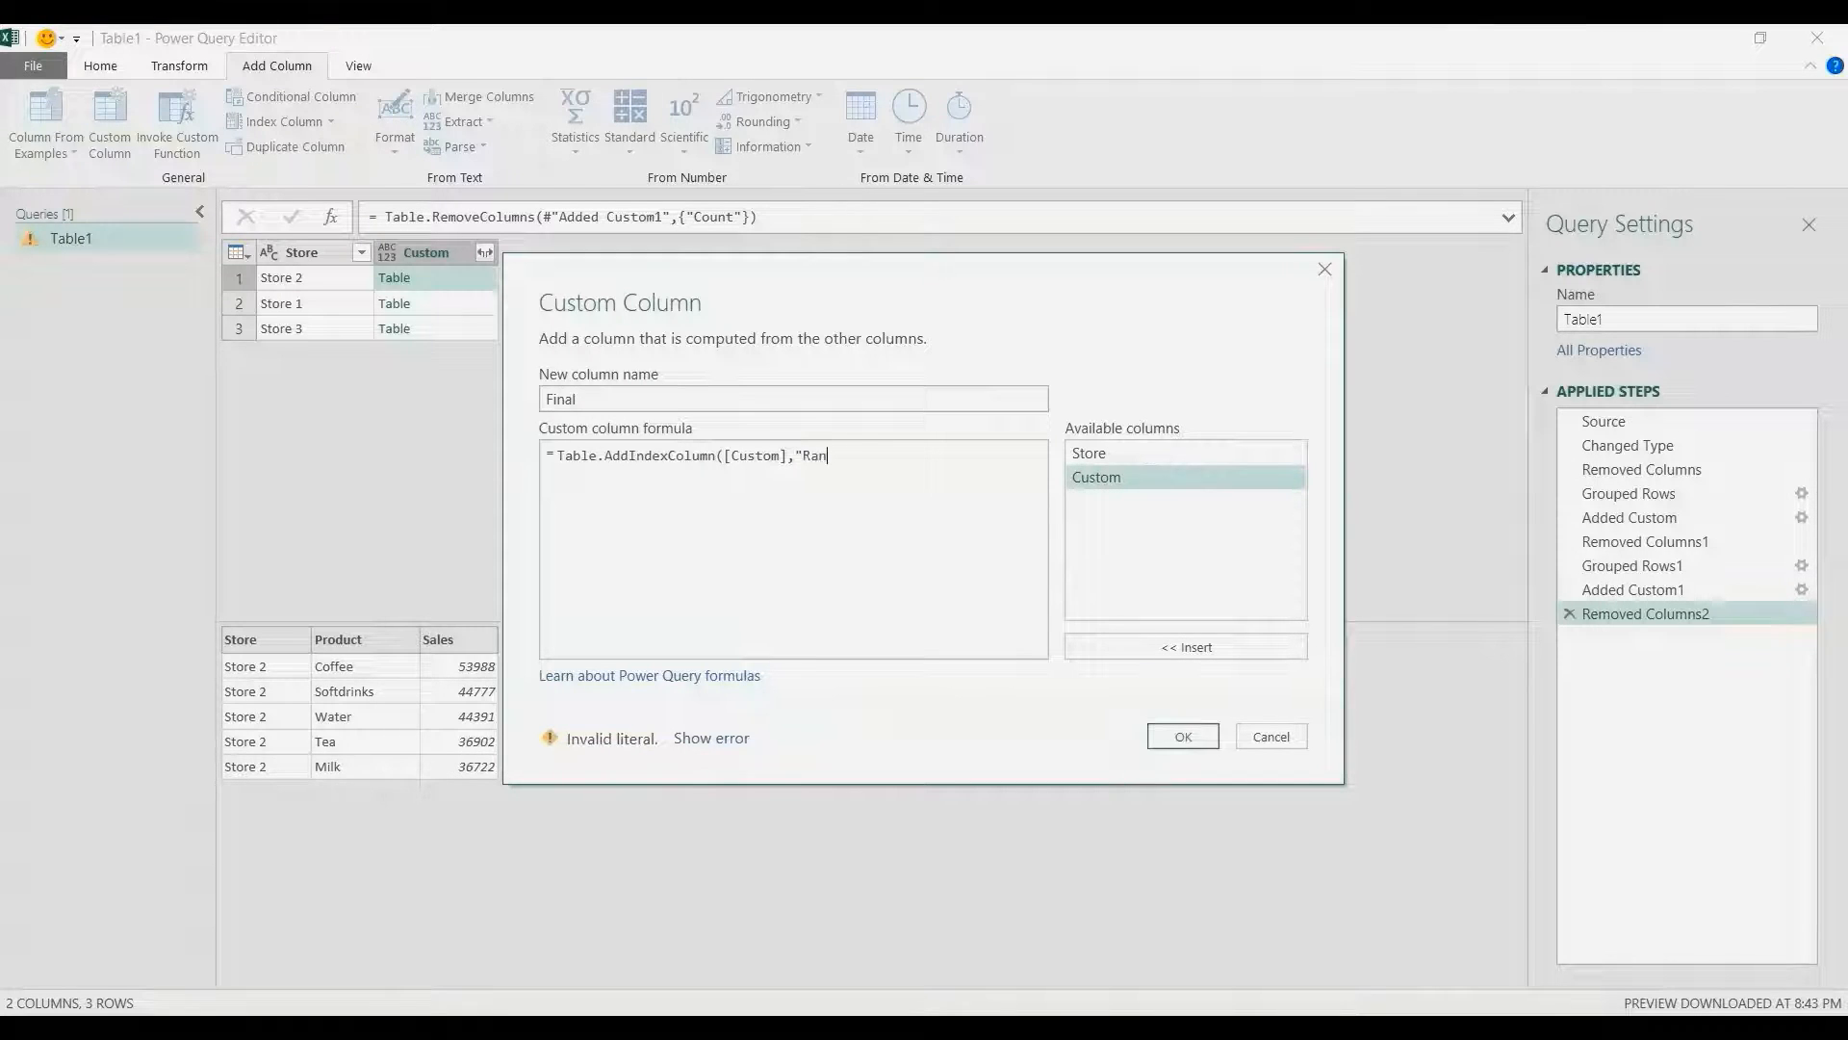
text(k")
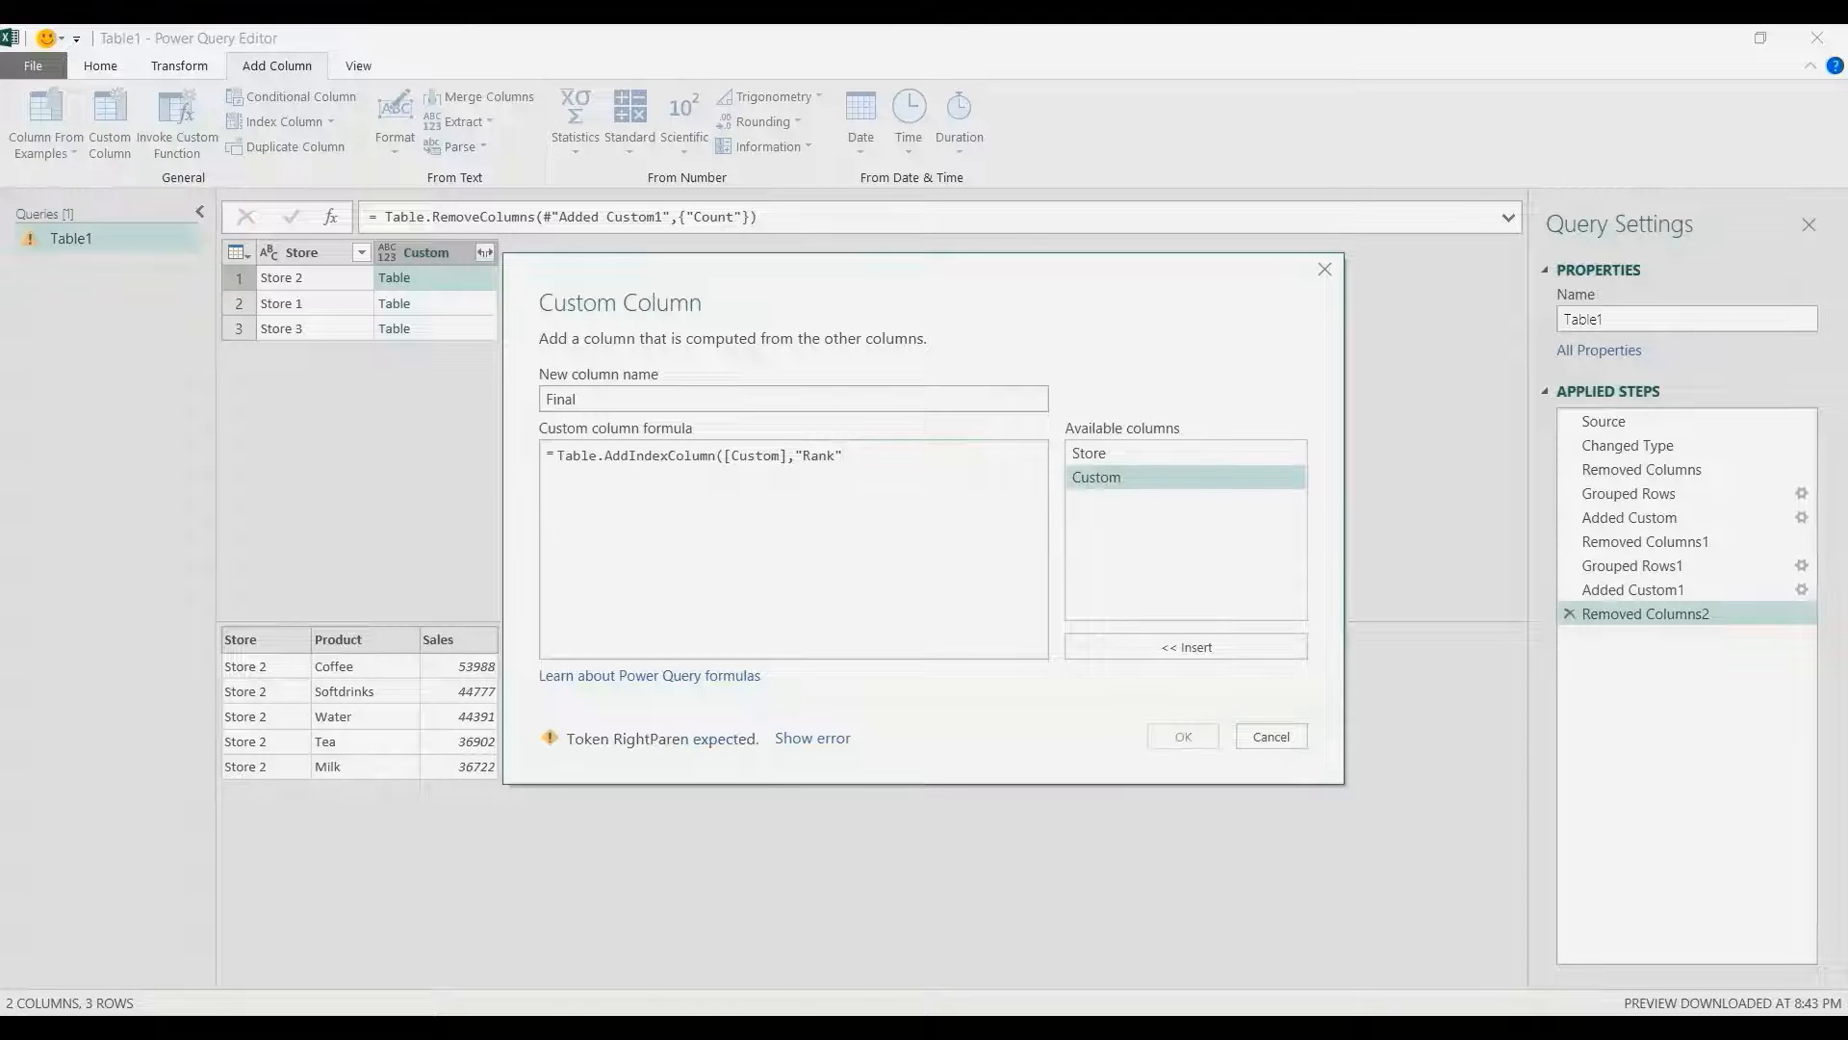
text(,1)
text(,1))
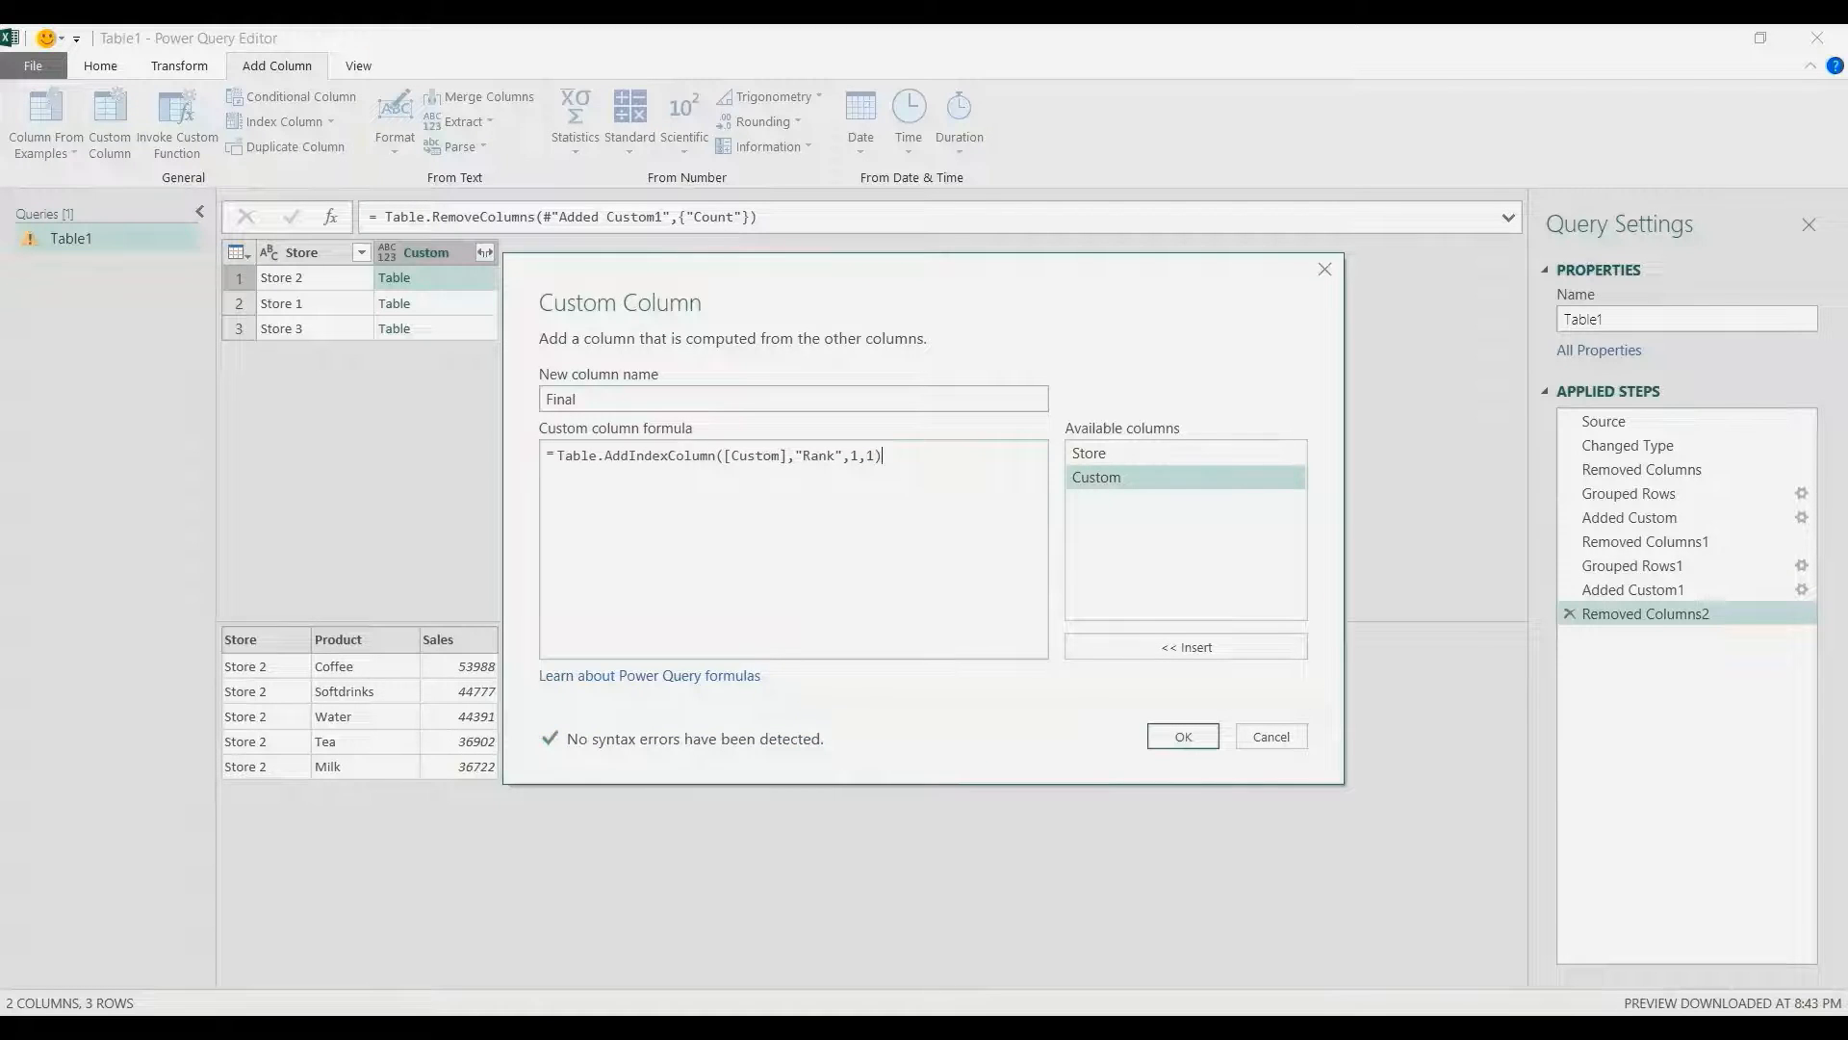
drag(835, 456, 780, 456)
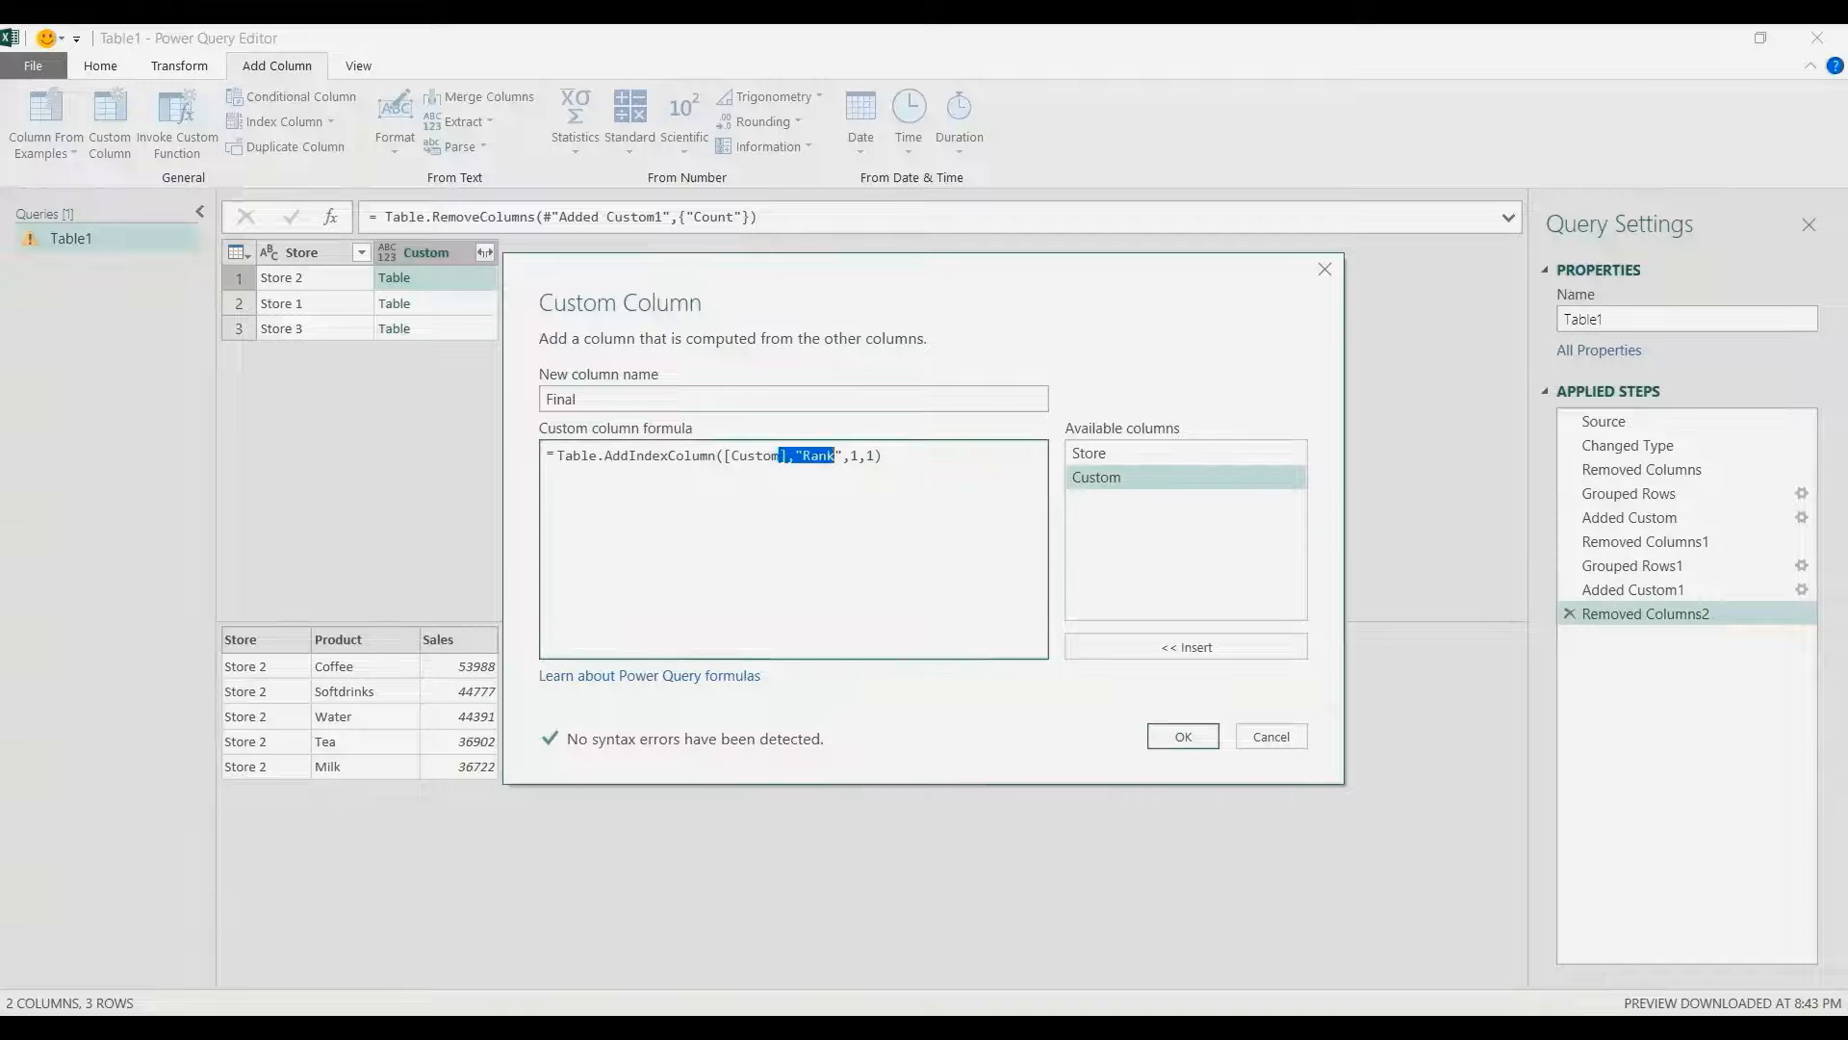
click(850, 456)
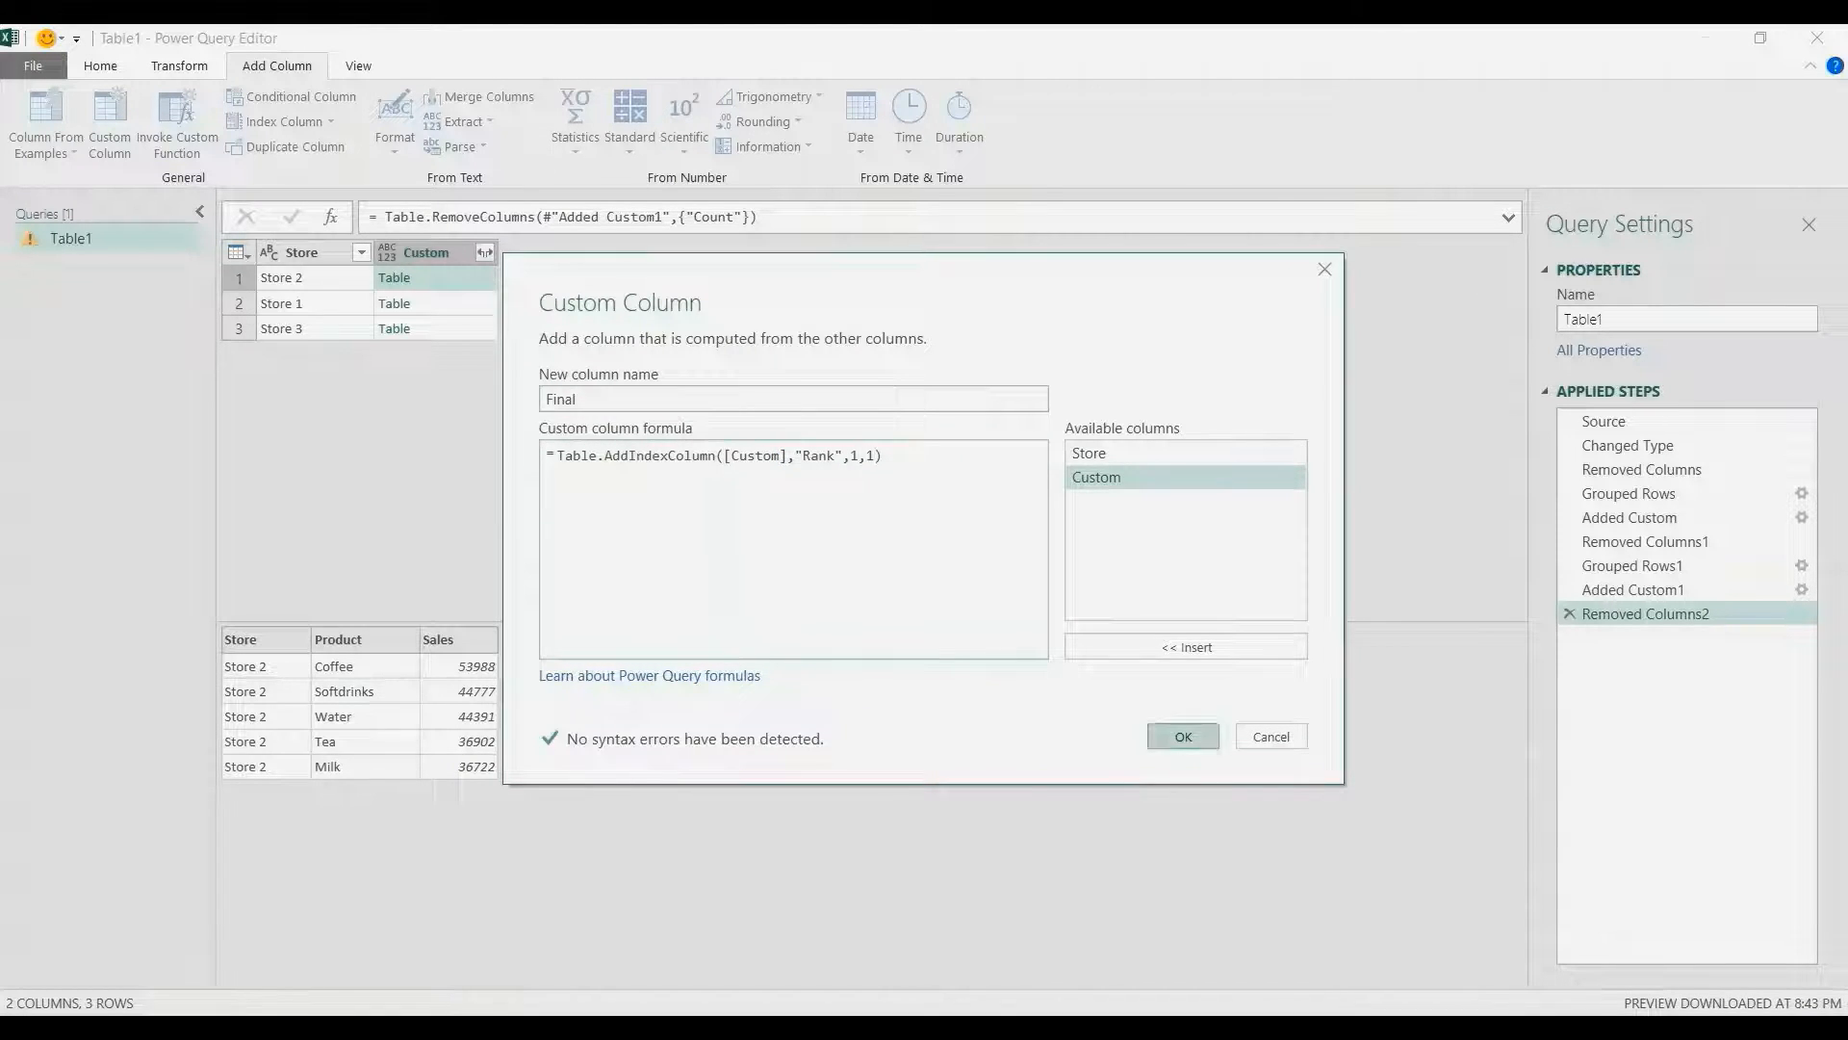
click(1183, 736)
click(568, 279)
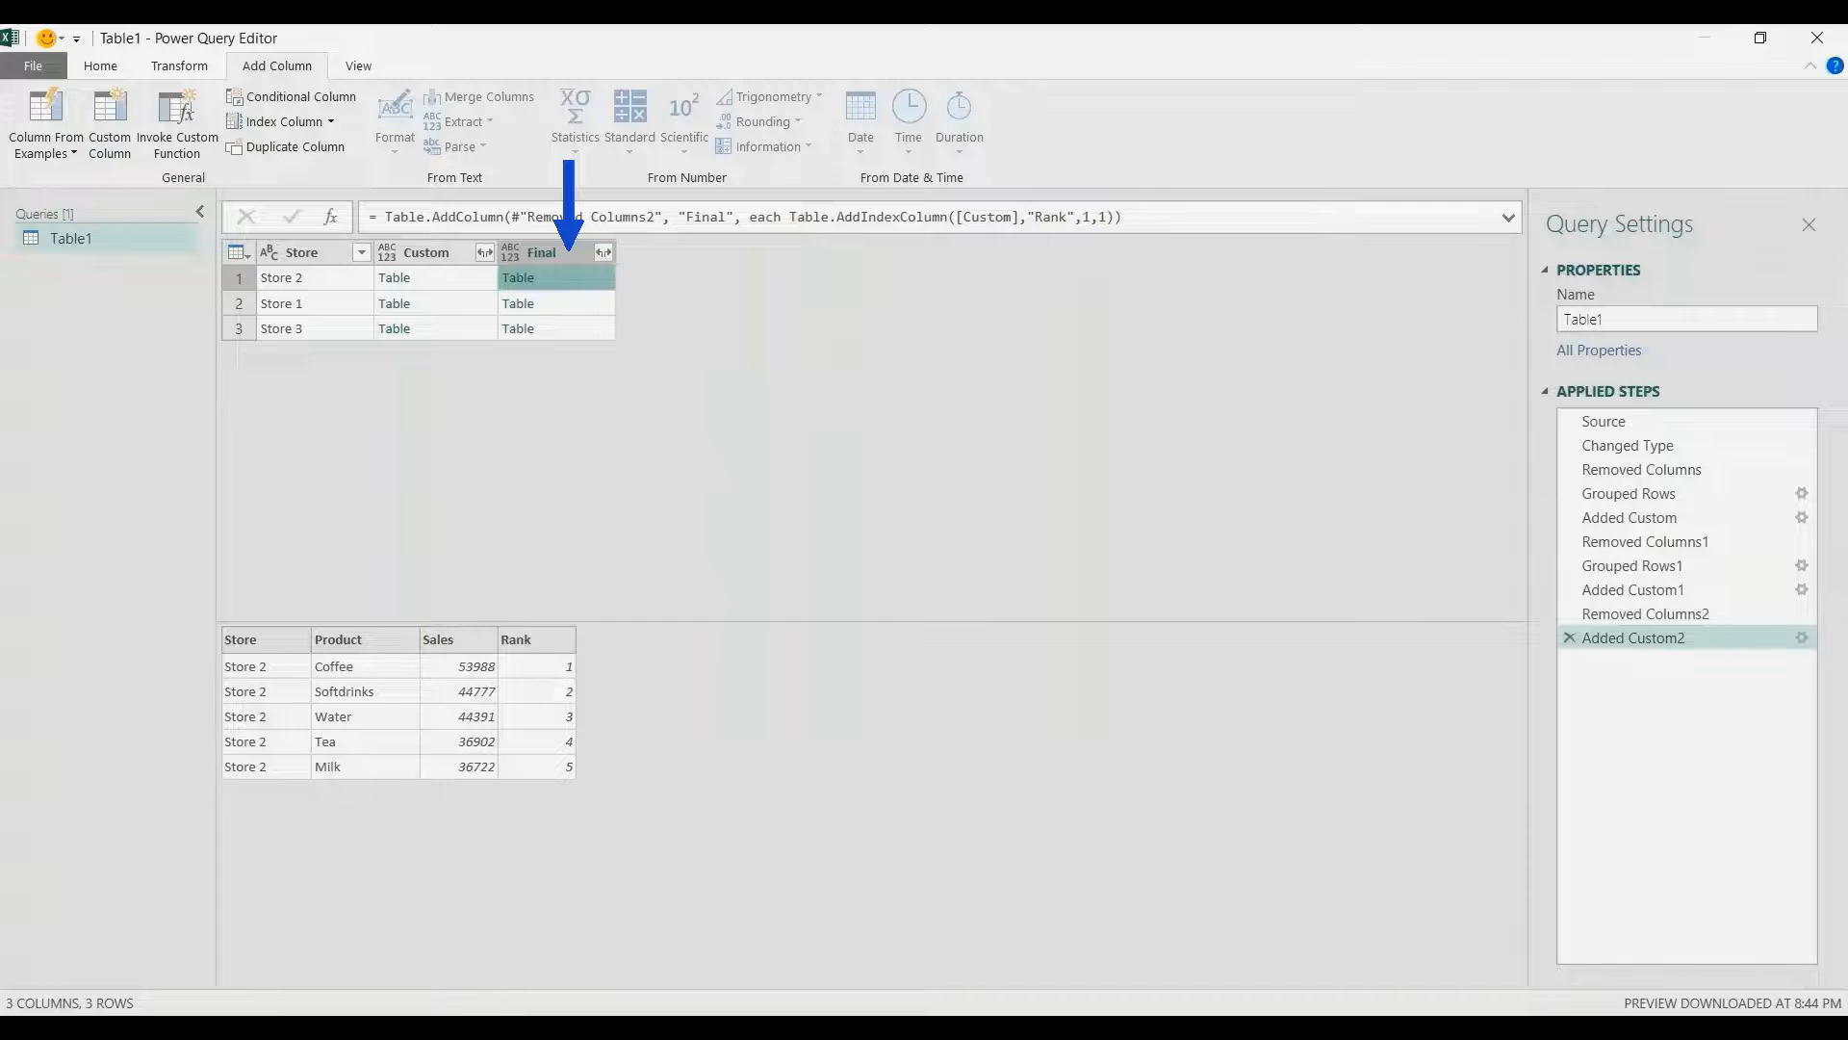
- Remove all columns of the query other than Final
click(542, 253)
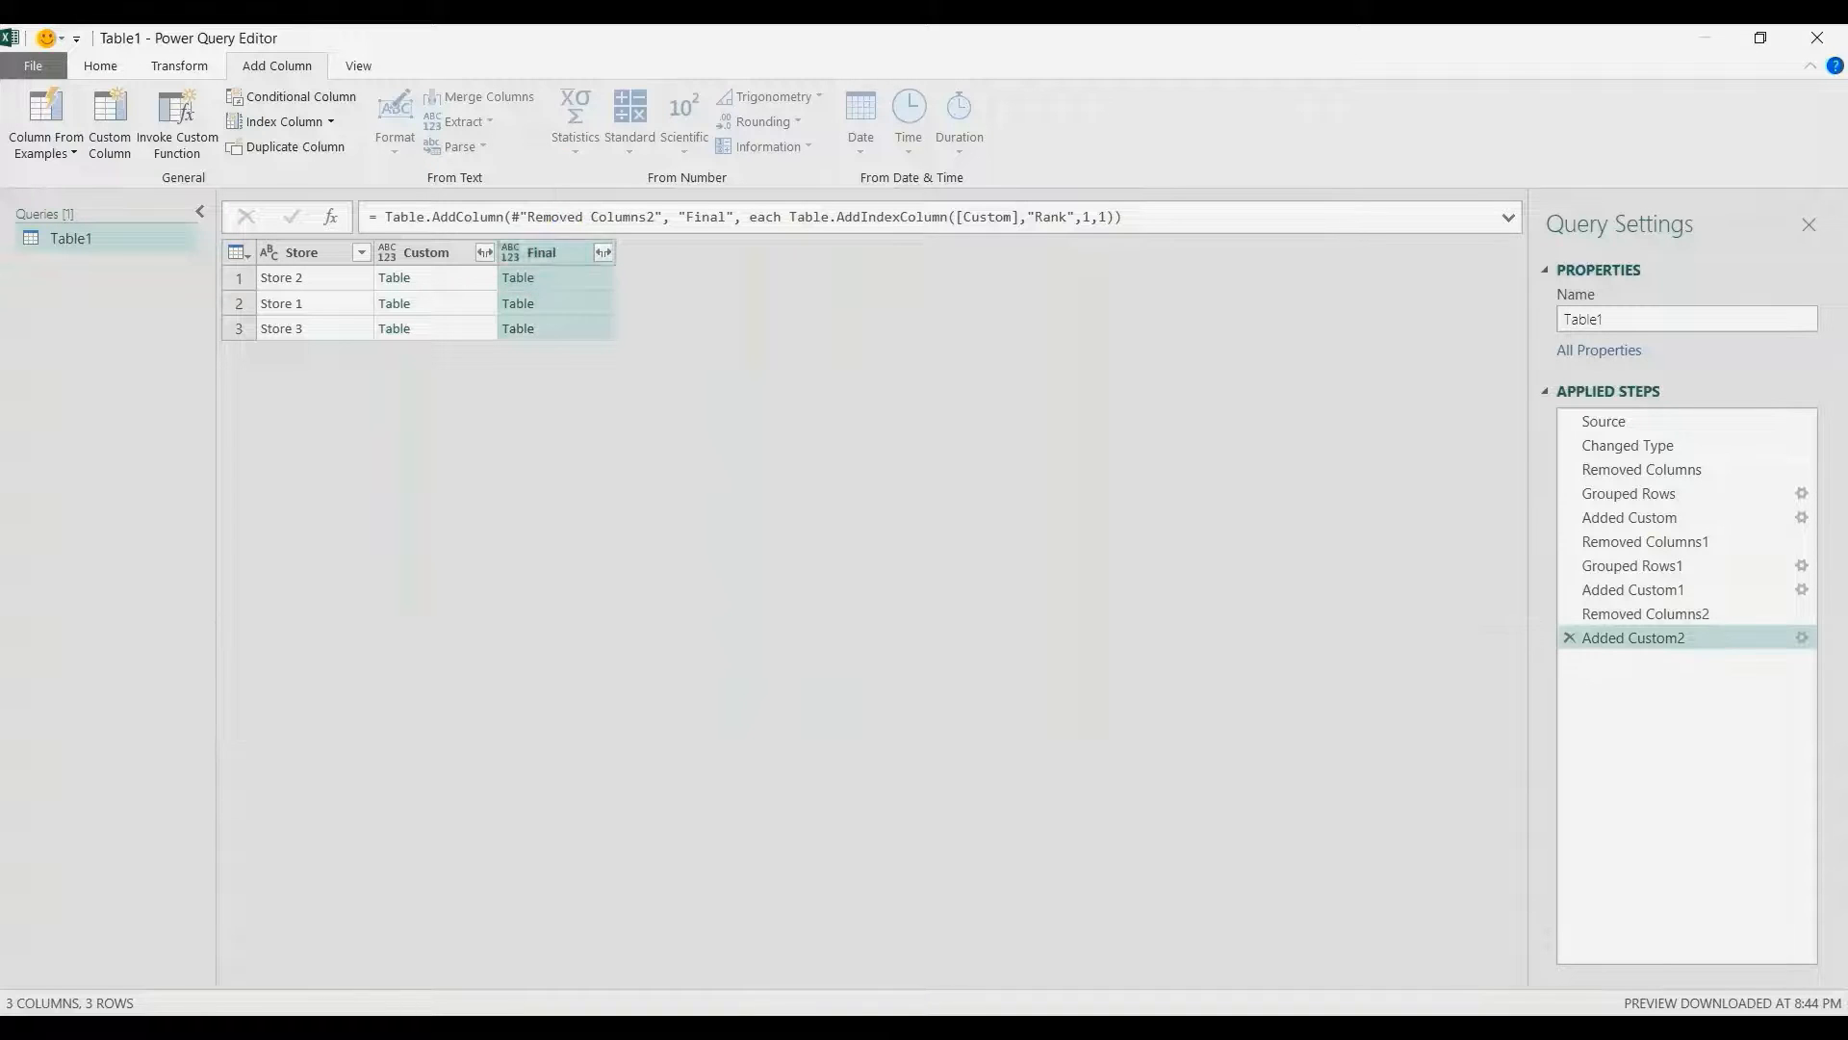
right_click(542, 253)
click(655, 319)
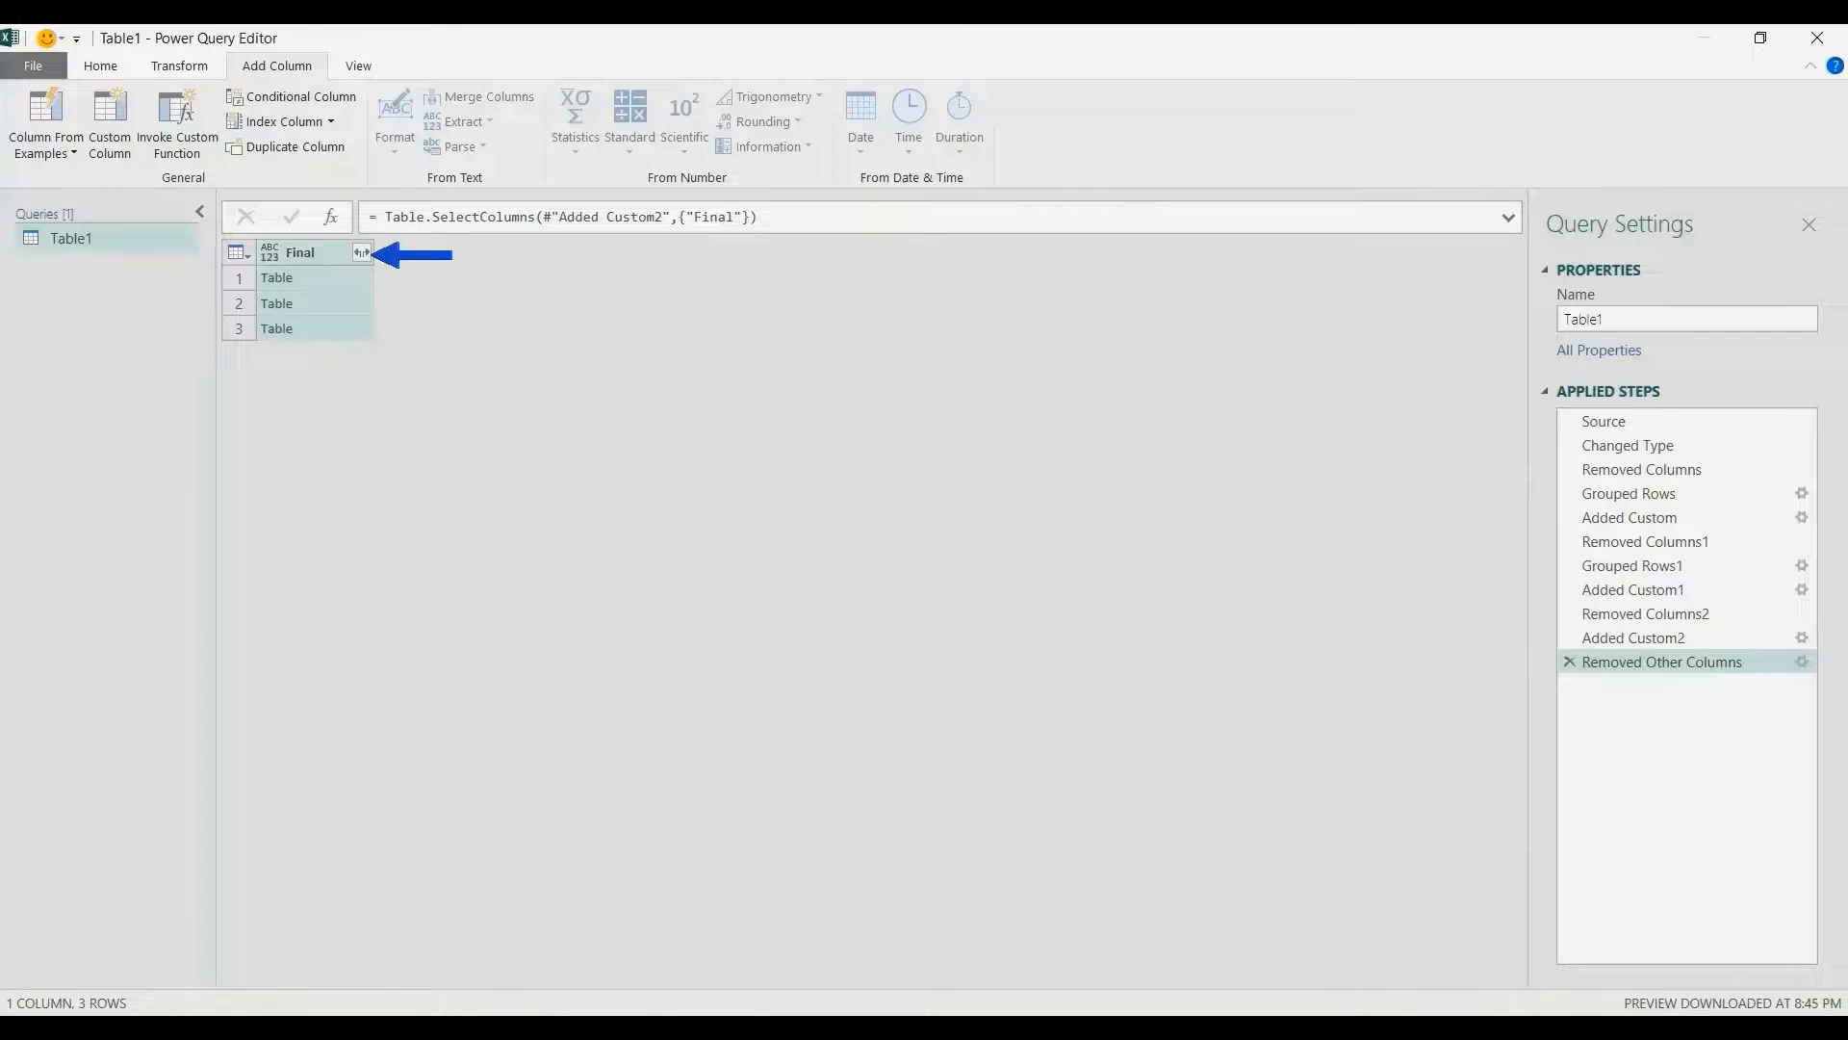
- Expand the Final column into Store, Product, Sales and Rank without using the original column name as prefix
click(361, 252)
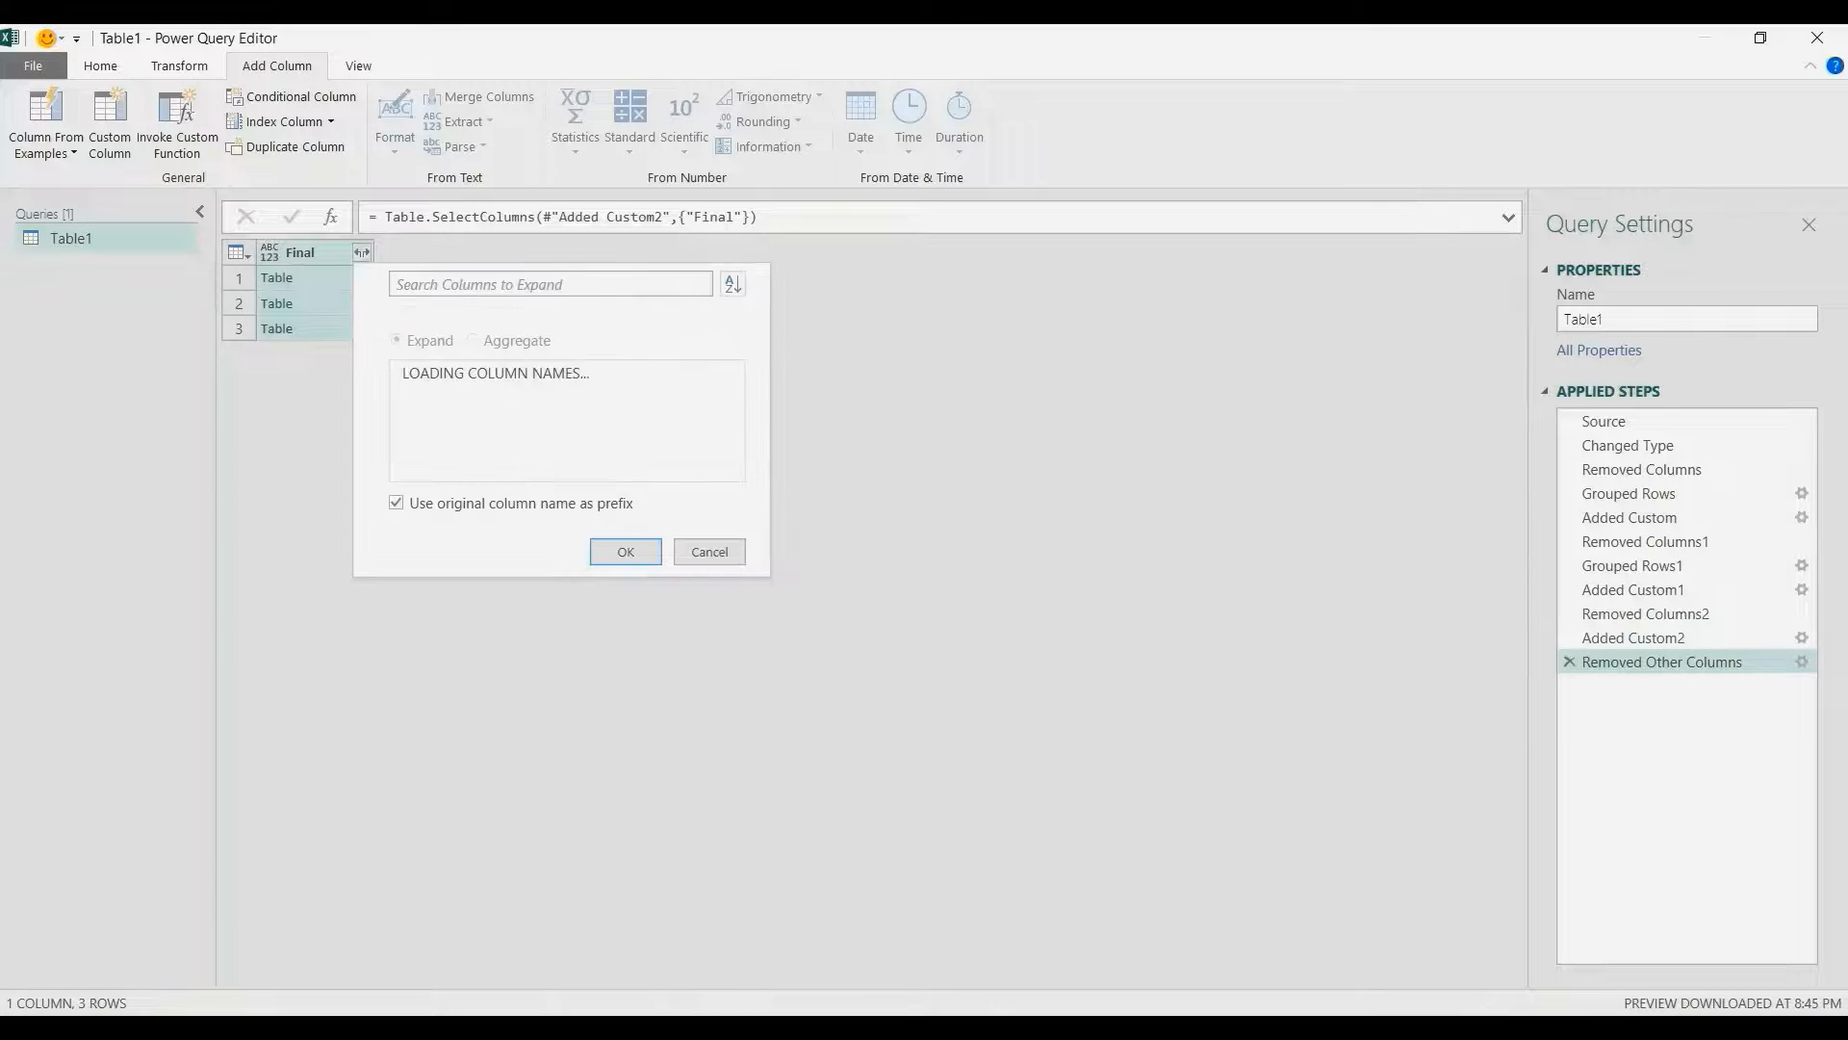
click(396, 502)
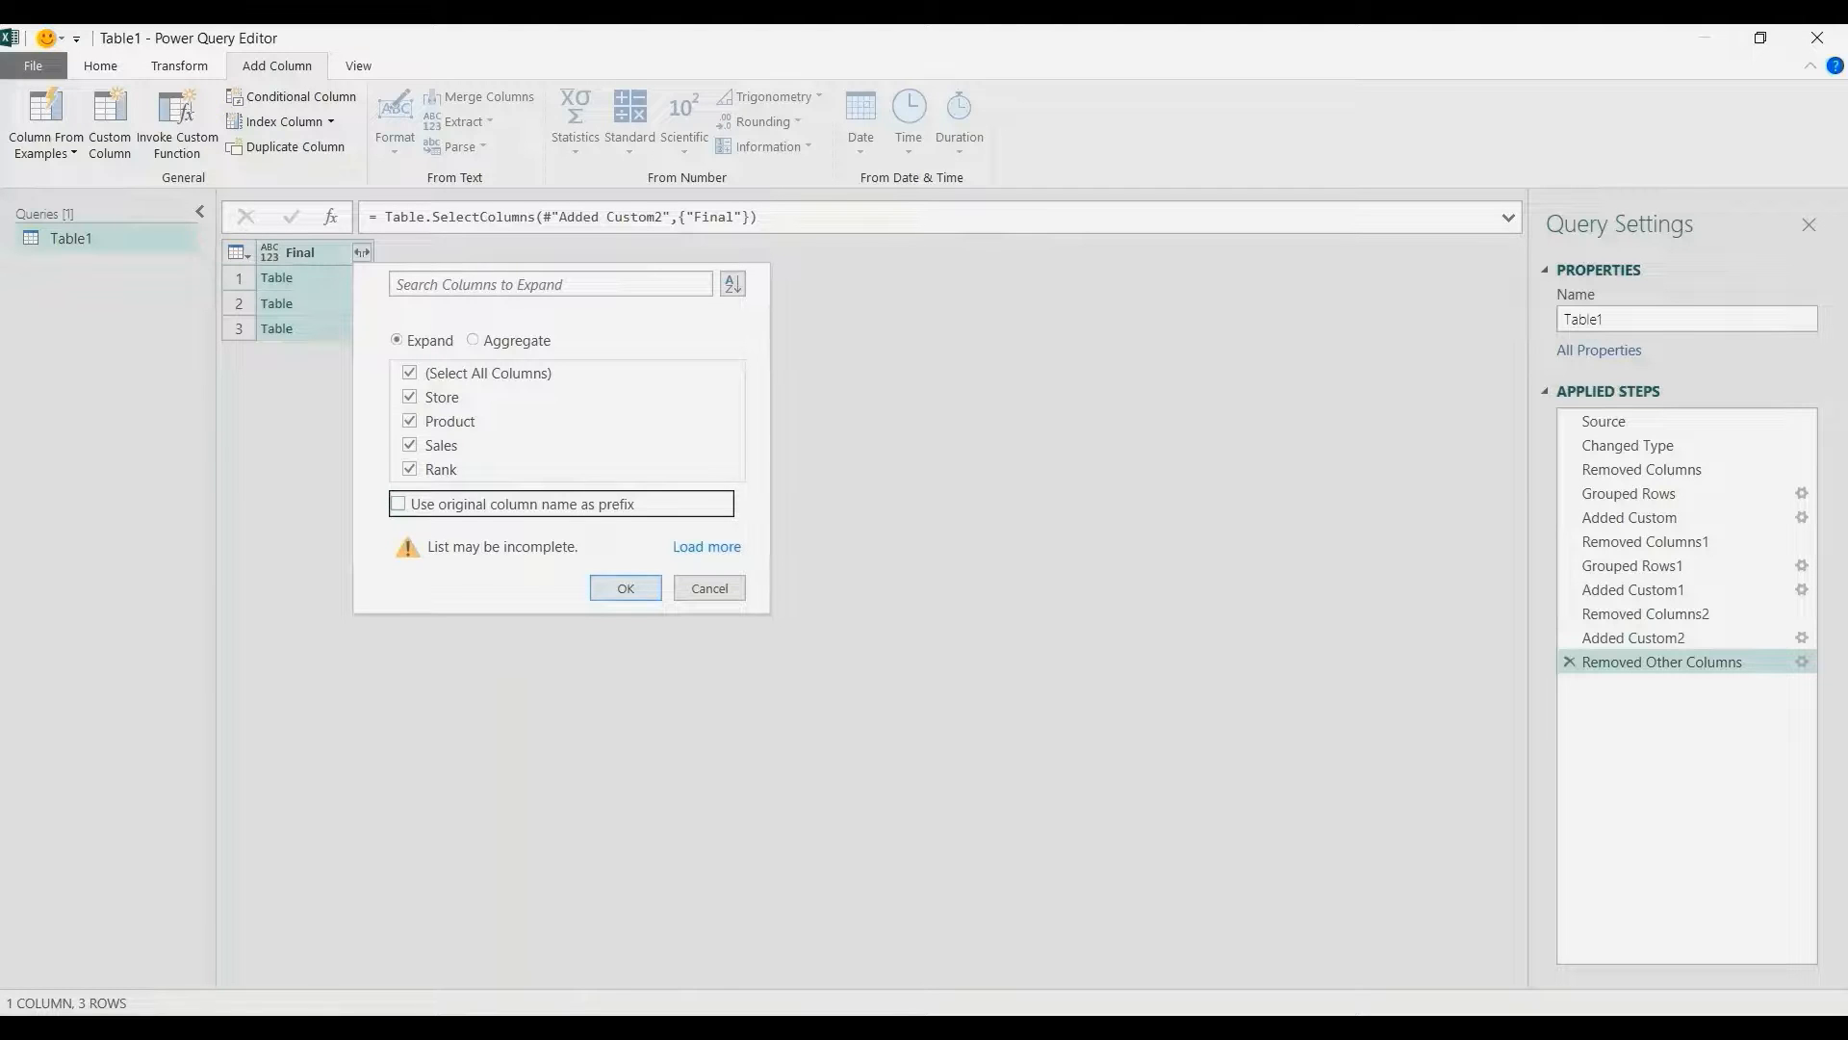
key(Return)
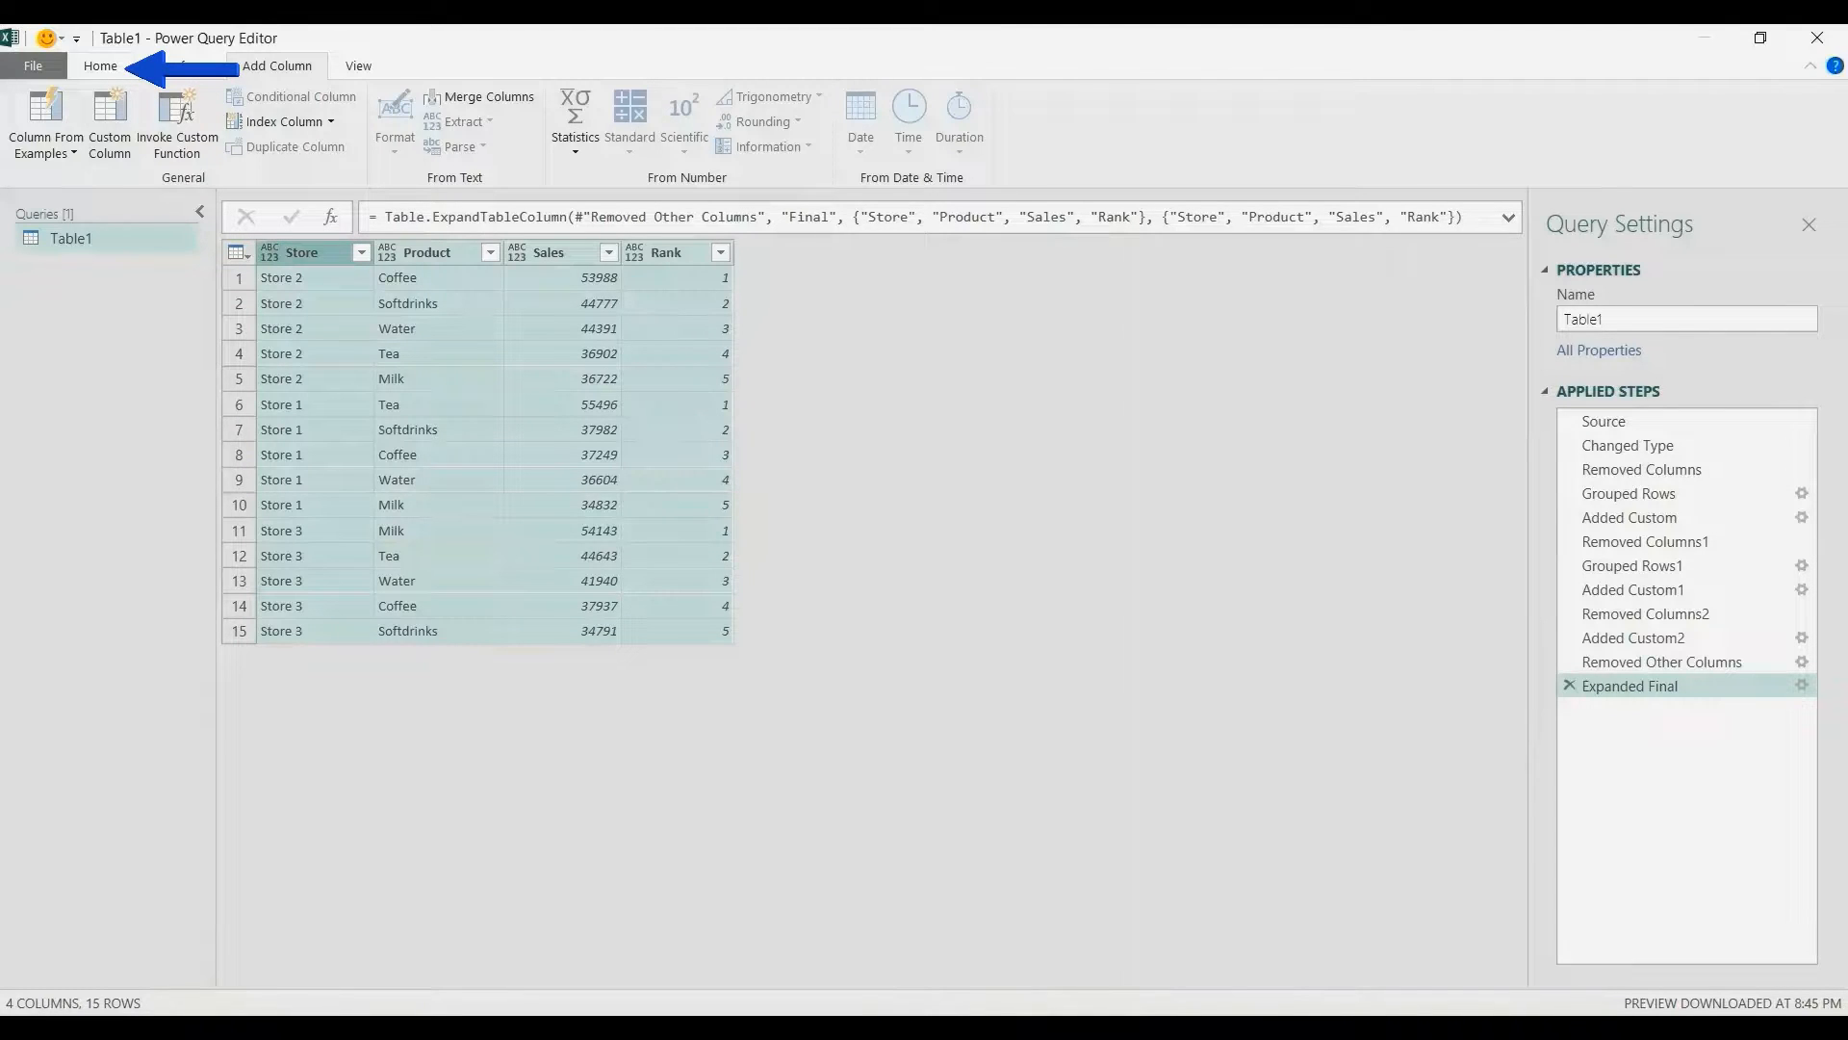
- Close the query editor and load the query as a table into the existing worksheet, starting at cell H1 of Sheet1
click(100, 66)
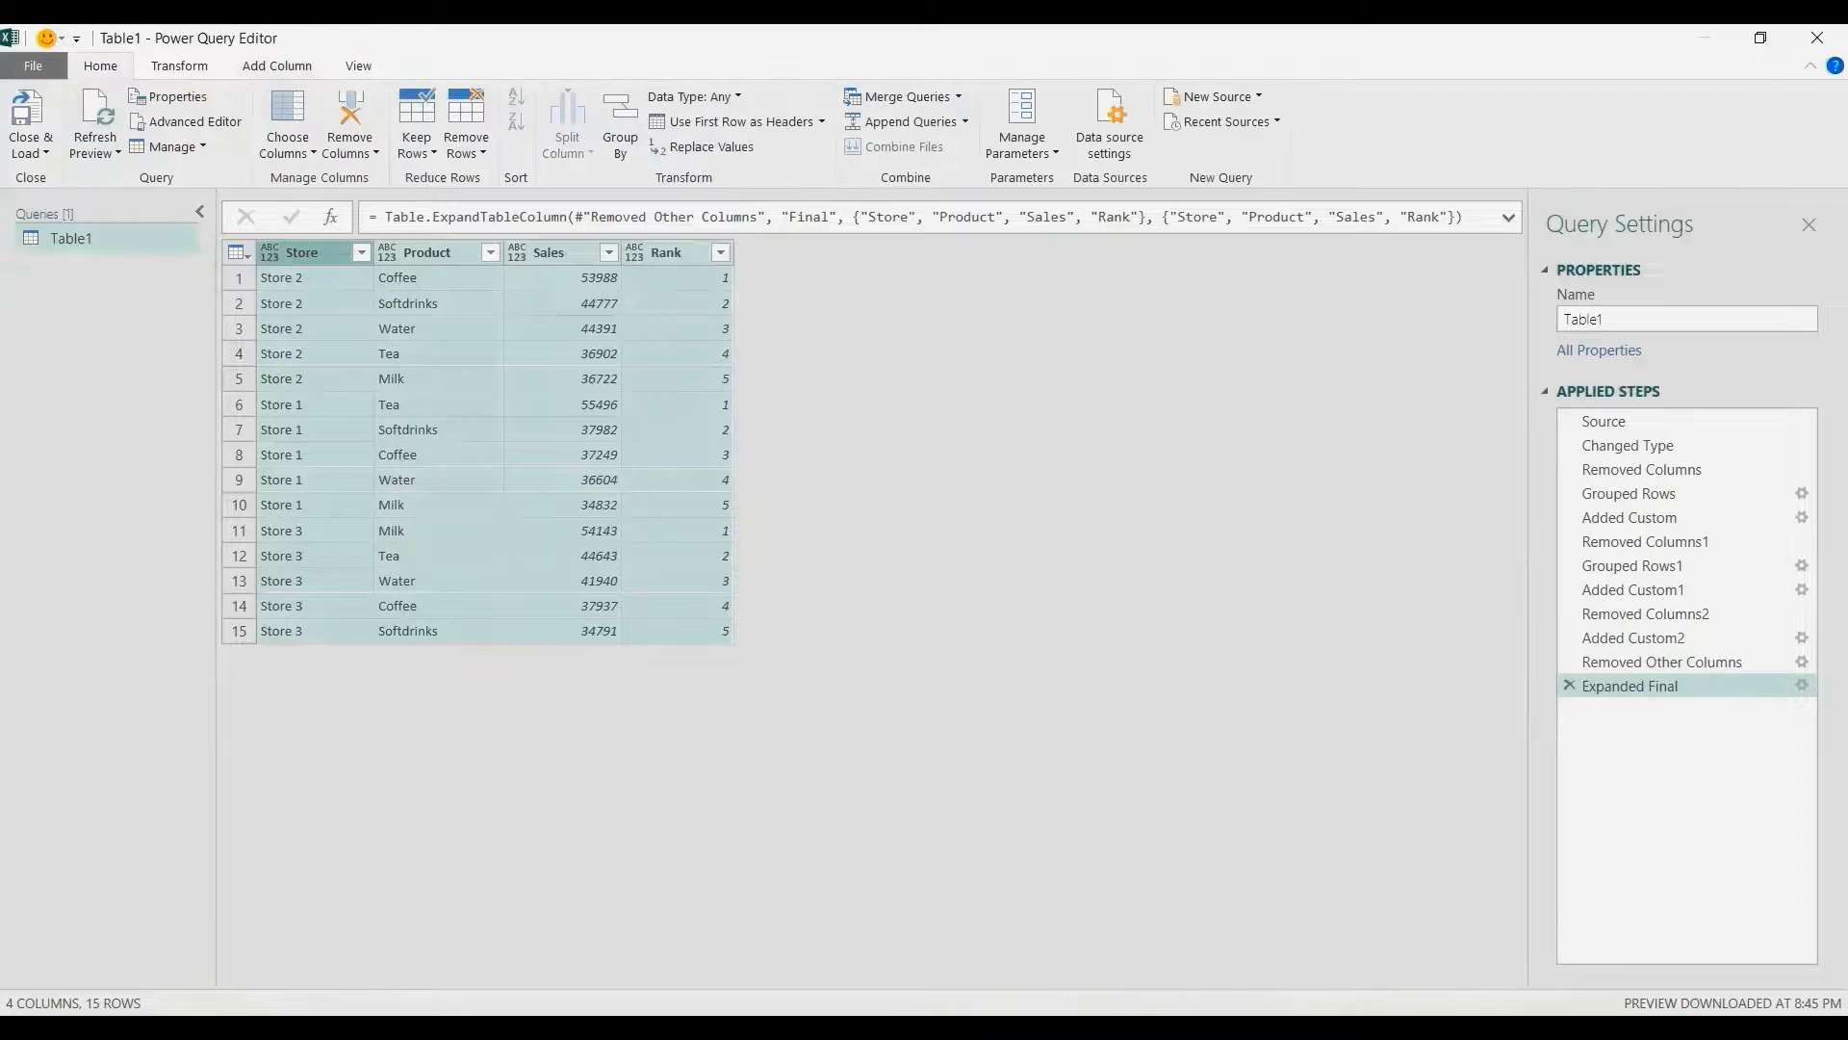
click(31, 153)
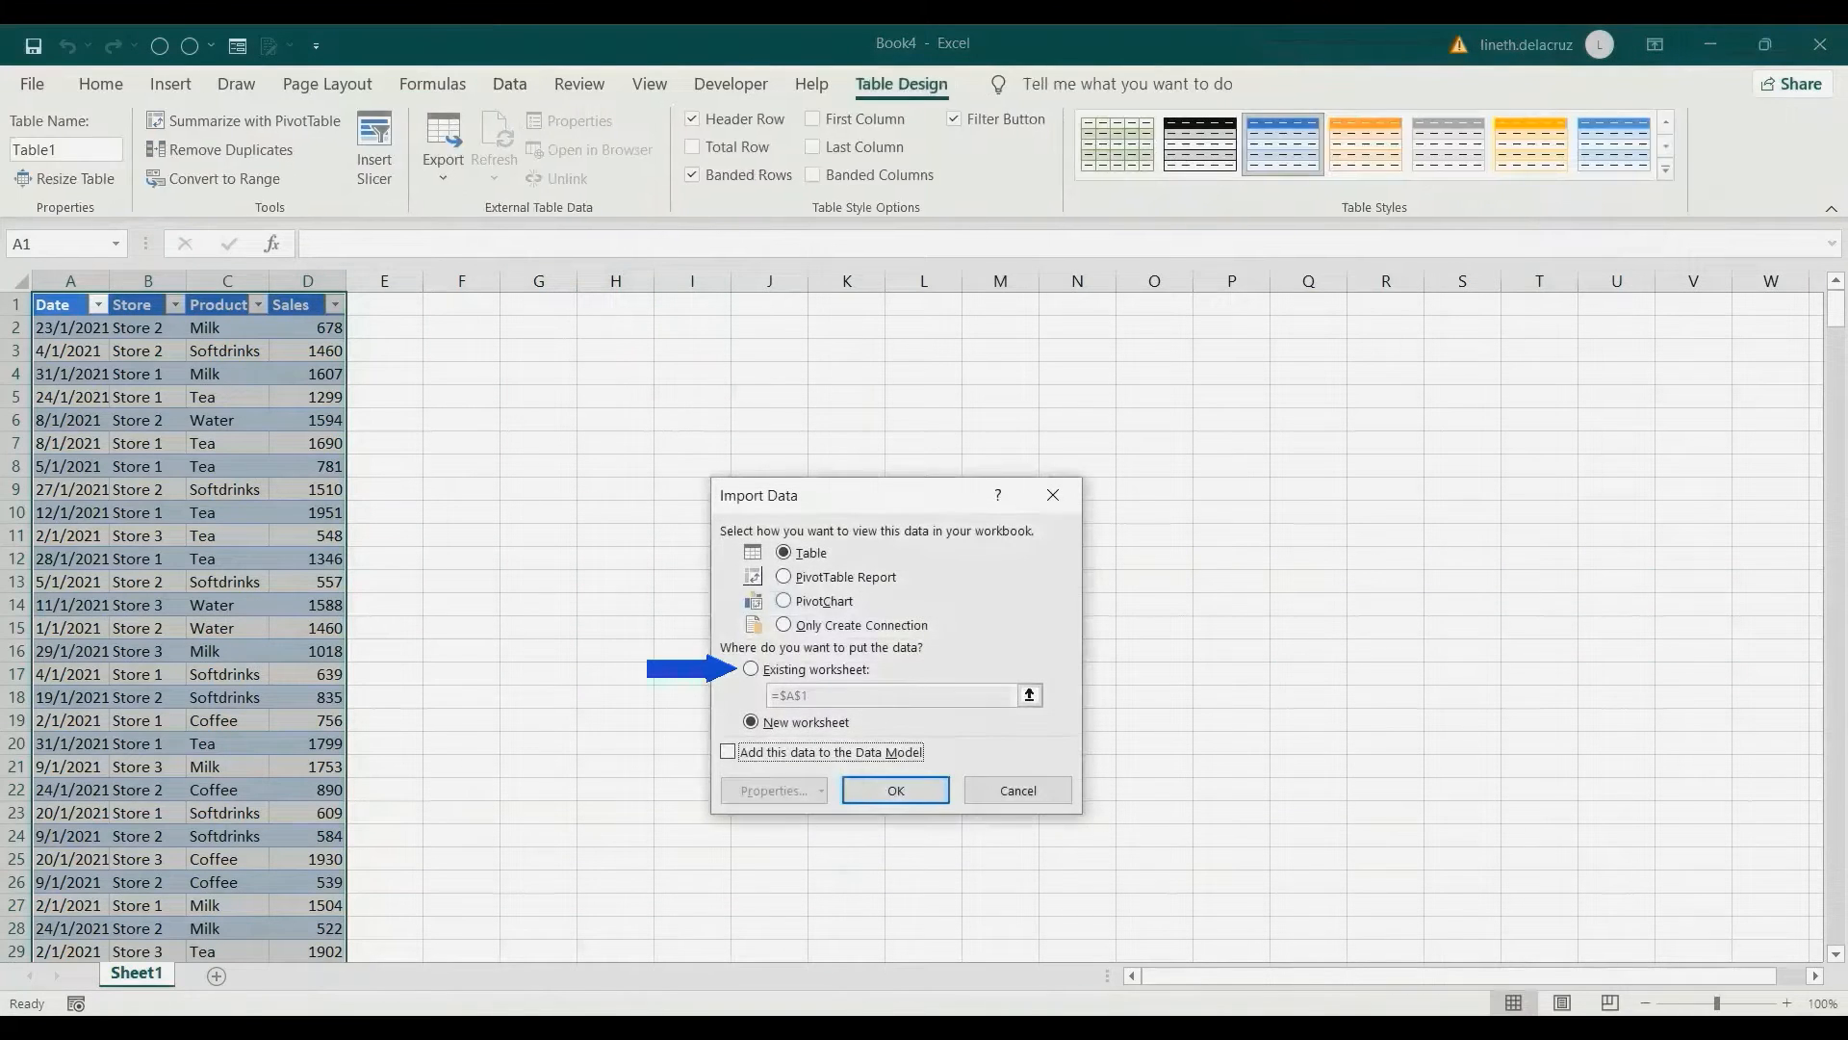
click(751, 669)
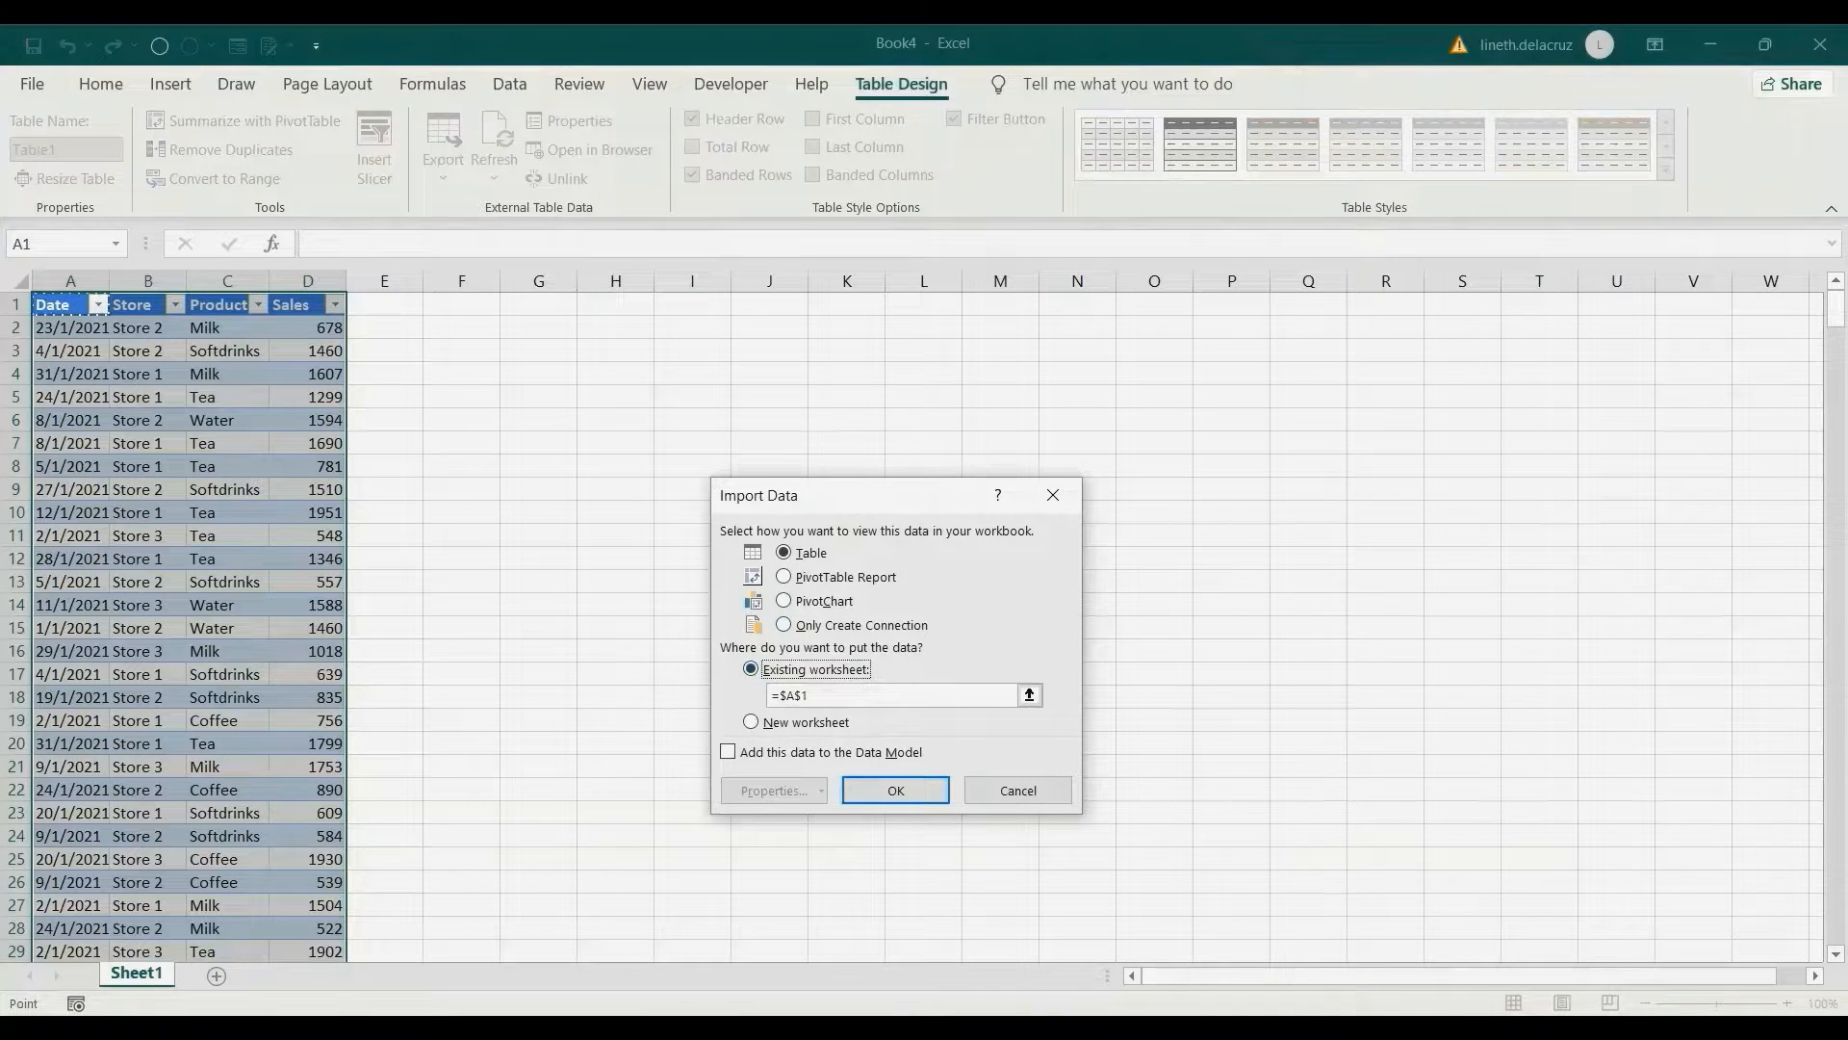
click(461, 304)
click(615, 304)
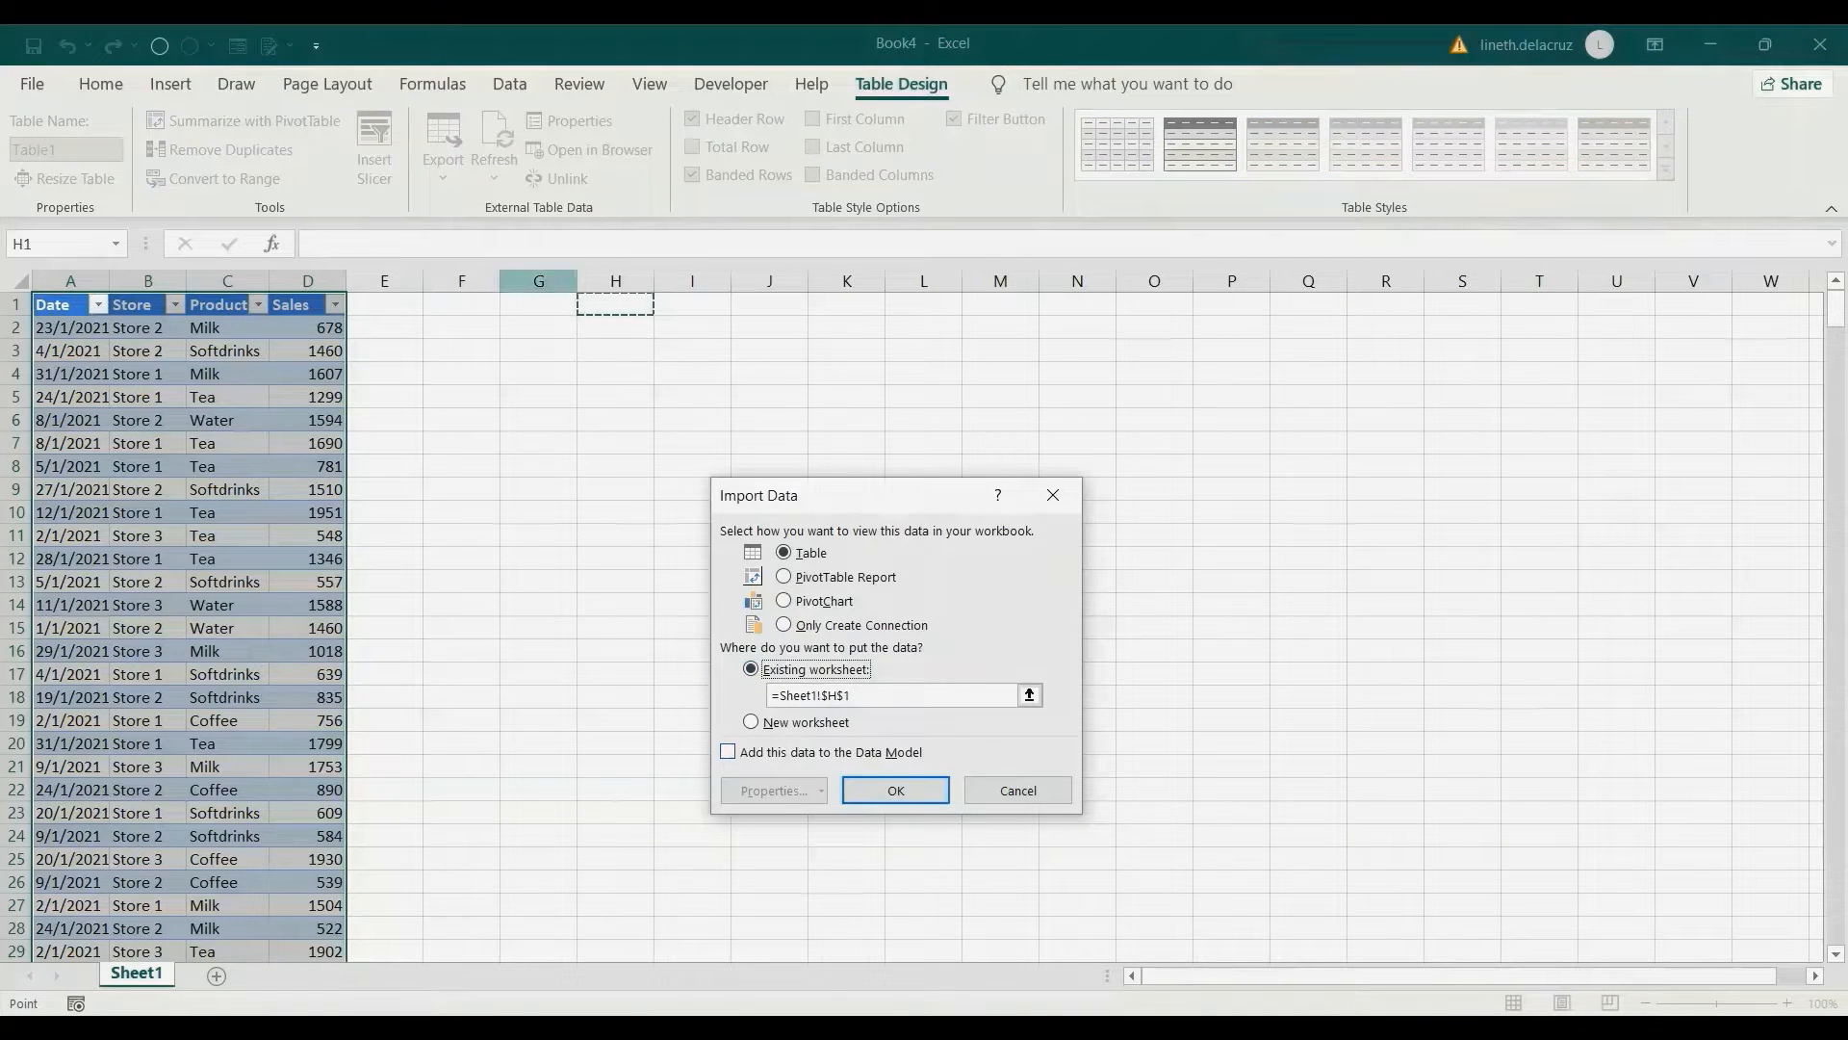
key(Return)
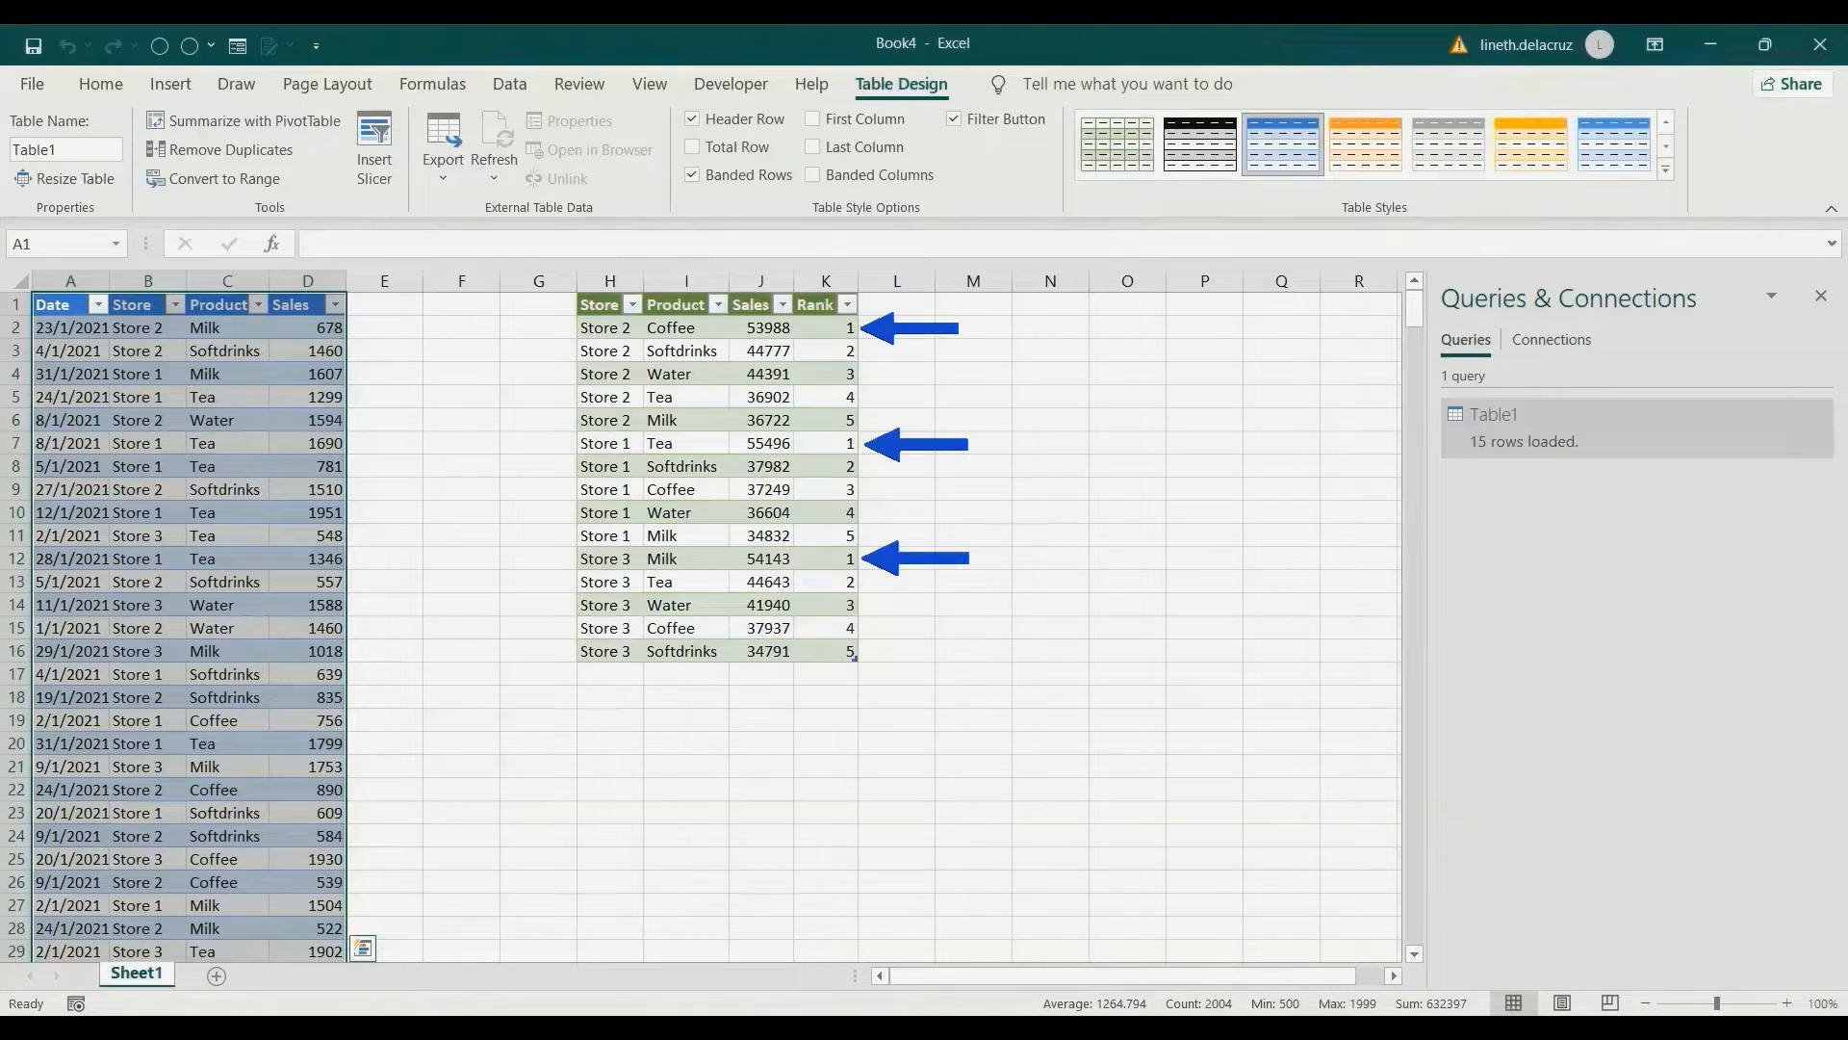
click(761, 443)
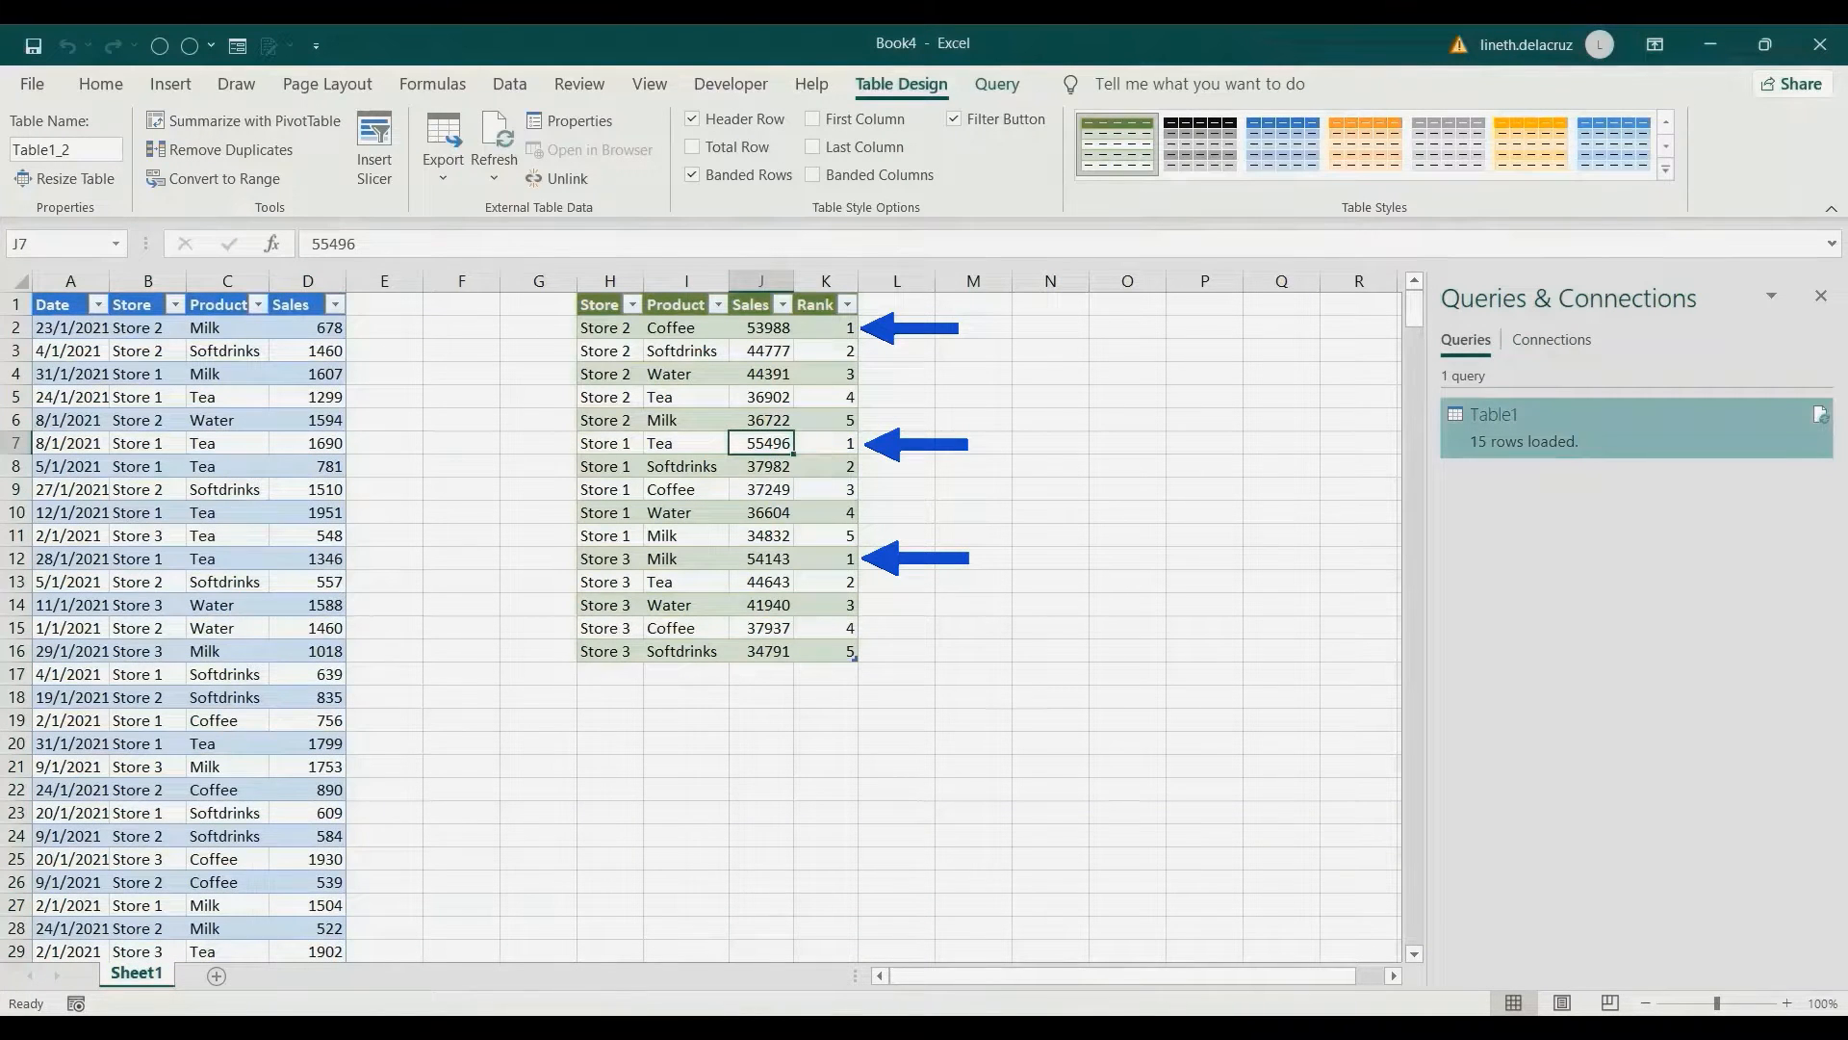